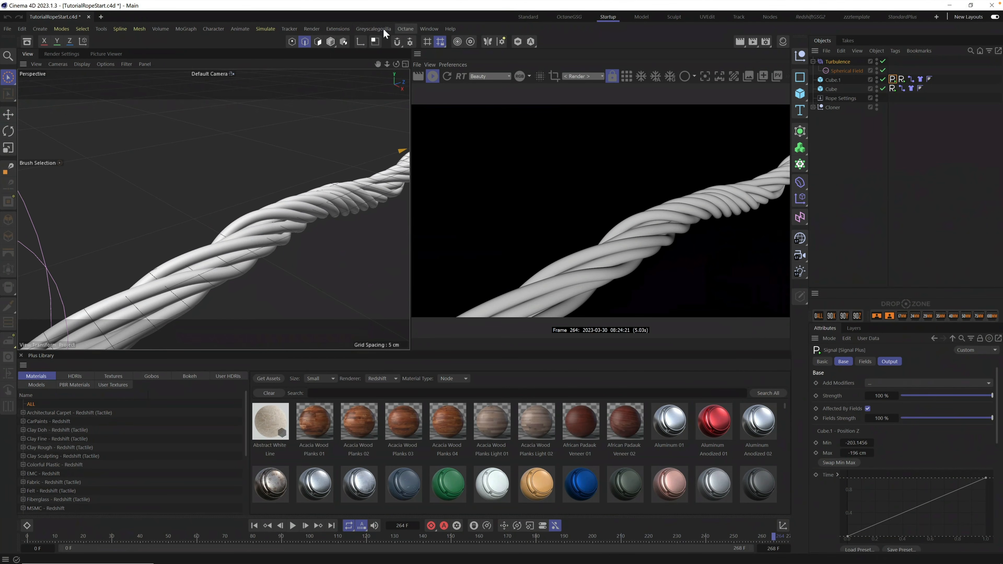
Switch the project's renderer to Redshift in the render settings.
left_click(62, 54)
left_click(76, 75)
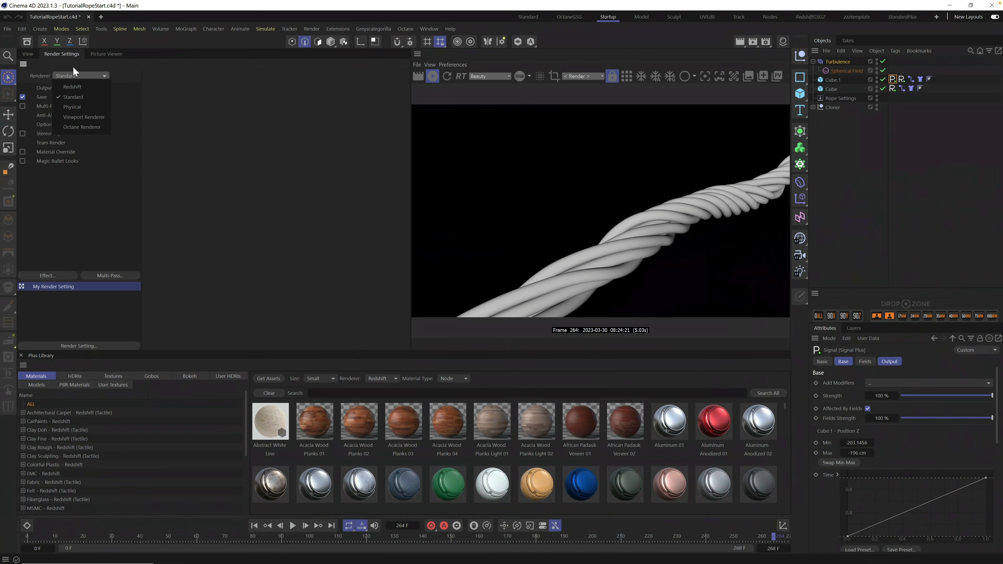
left_click(90, 92)
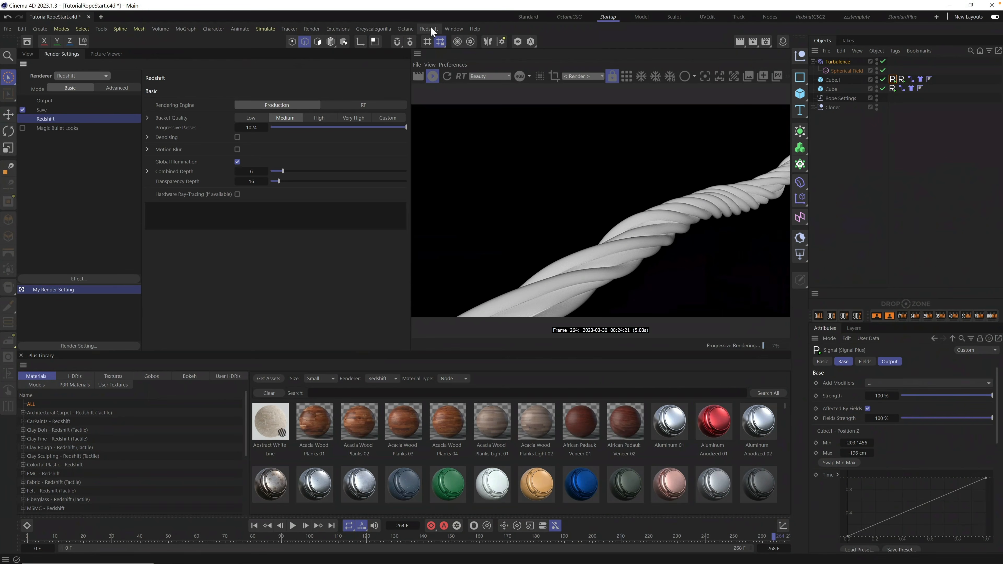
Review the Redshift renderer preferences, including the Redshift main menu option, and return to the perspective viewport.
left_click(21, 29)
left_click(23, 28)
left_click(23, 28)
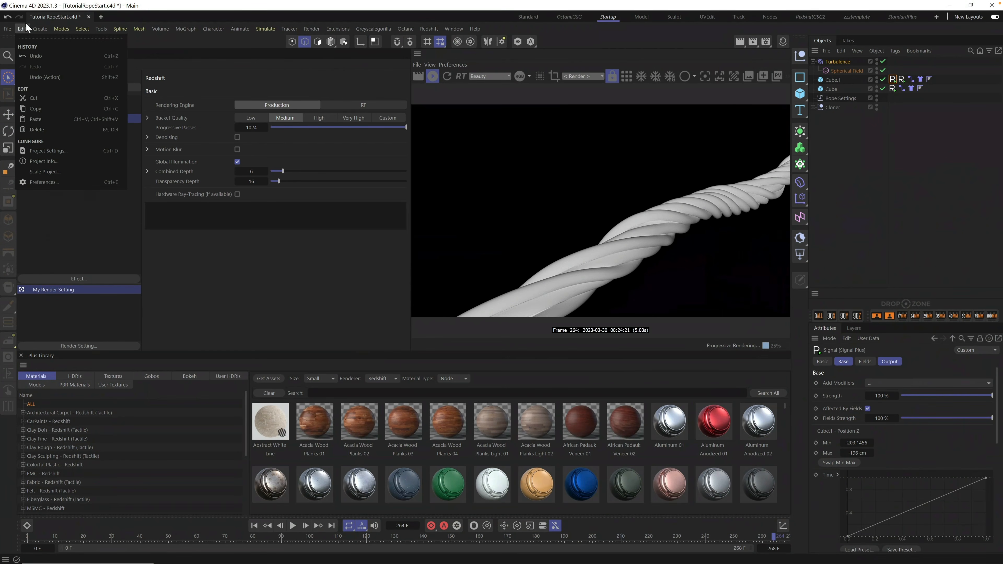
left_click(44, 186)
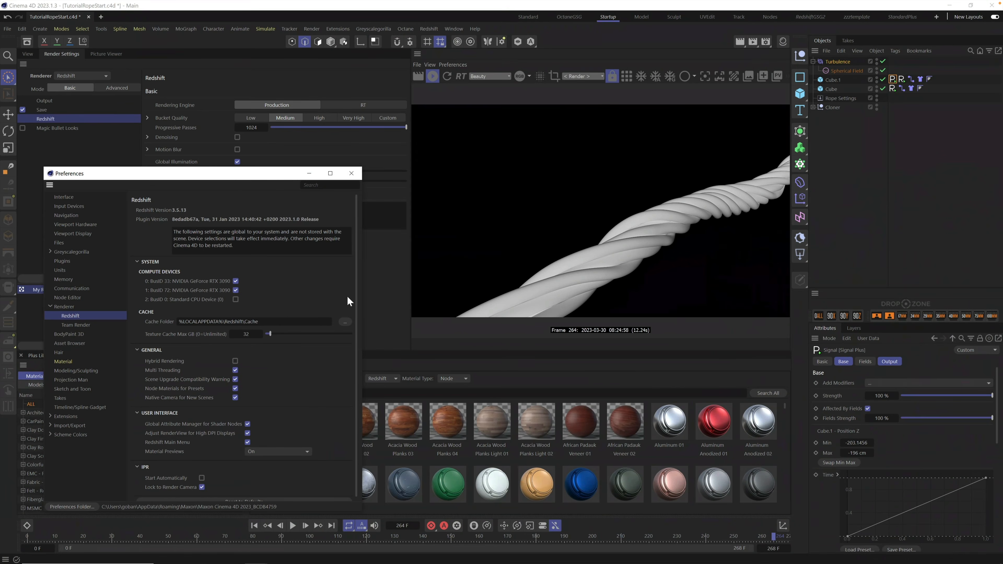
left_click(351, 174)
left_click(28, 53)
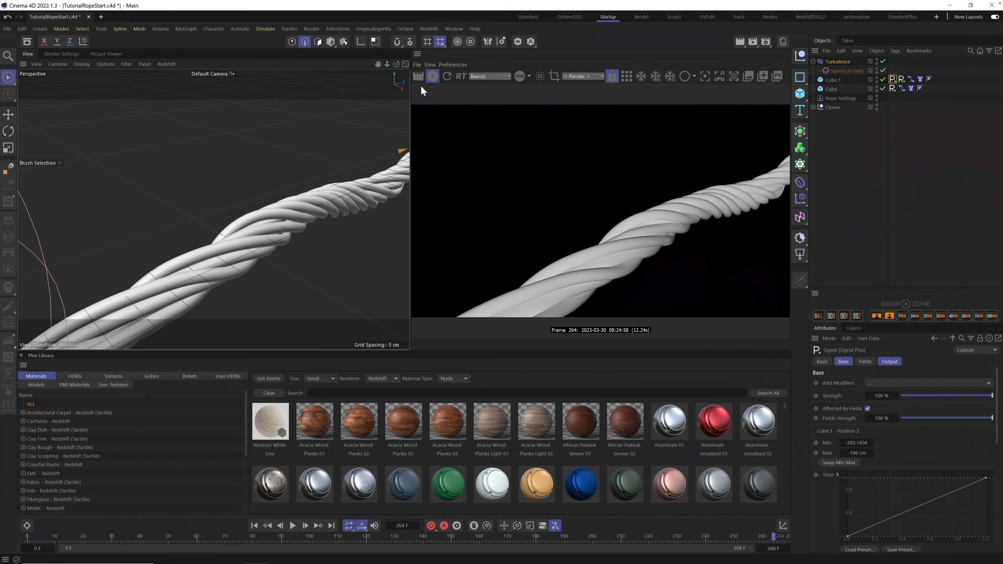
Add a standard Redshift camera to the scene and look through it.
left_click(429, 29)
mouse_move(465, 50)
mouse_move(472, 66)
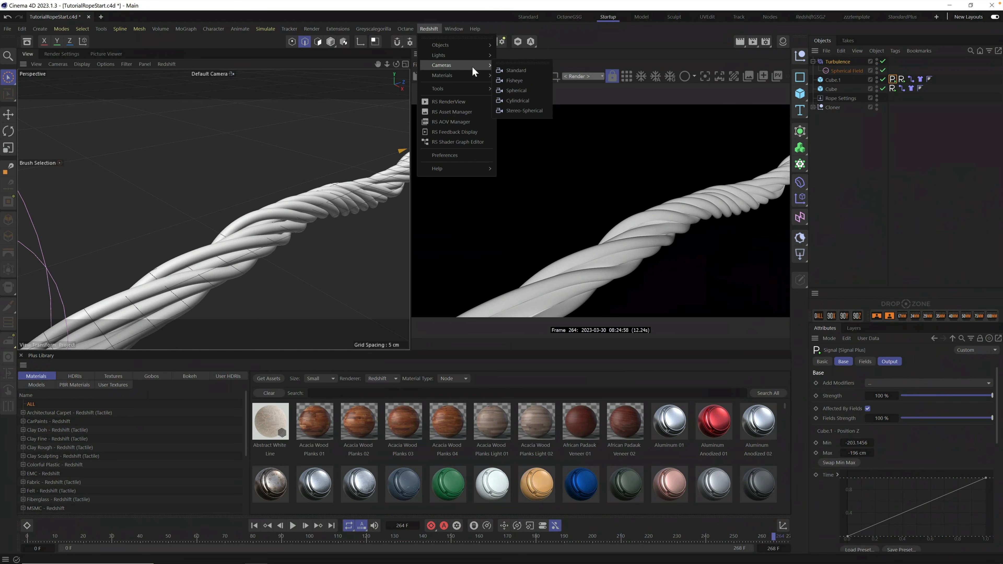
left_click(517, 71)
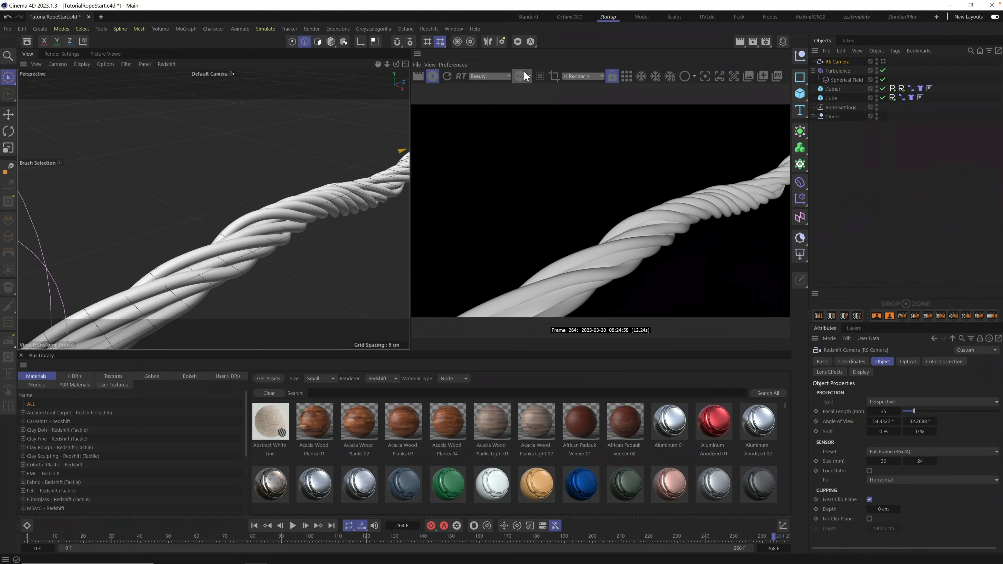
left_click(883, 61)
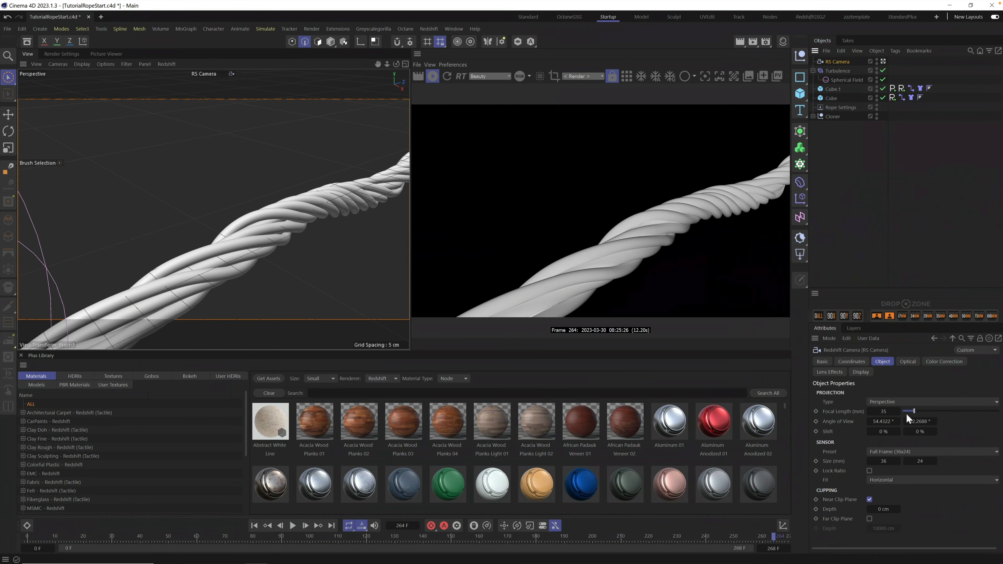
Set the RS Camera's focal length to 200 mm and reframe the twisted rope diagonally across the shot.
double_click(884, 412)
type("200")
key("Return")
right_click_drag(373, 315, 292, 280, "alt")
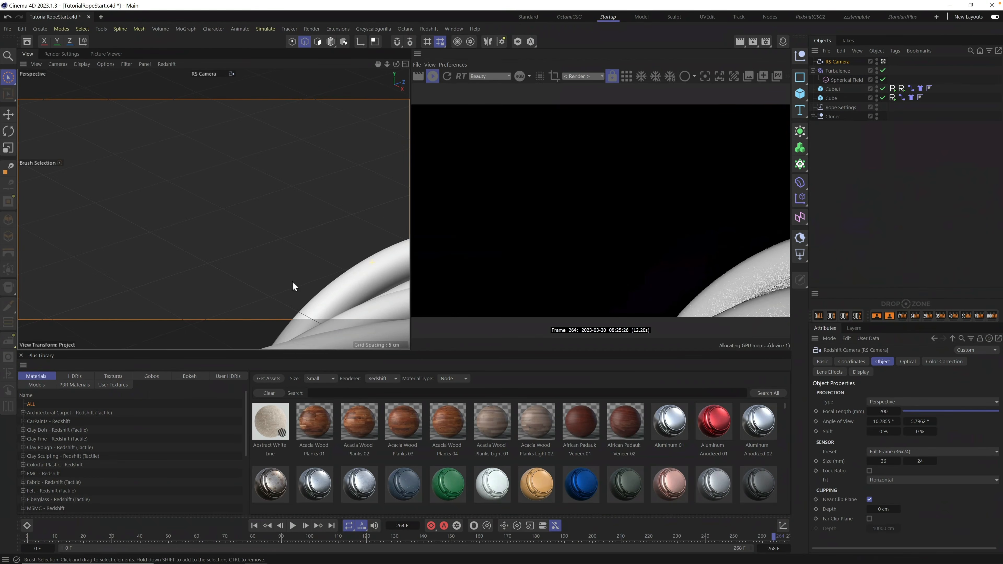
middle_click_drag(291, 280, 87, 75, "alt")
right_click_drag(271, 141, 112, 186, "alt")
left_click_drag(224, 176, 159, 155, "alt")
right_click_drag(290, 183, 123, 212, "alt")
left_click_drag(245, 181, 335, 179, "alt")
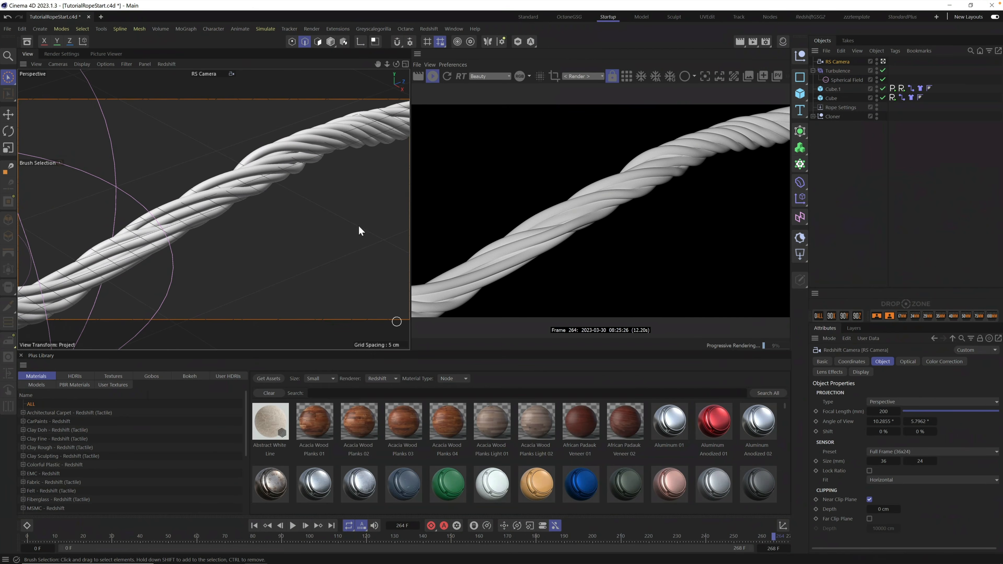
Play the rope animation, stop it at frame 41 and recentre the rope in the camera view.
left_click(294, 527)
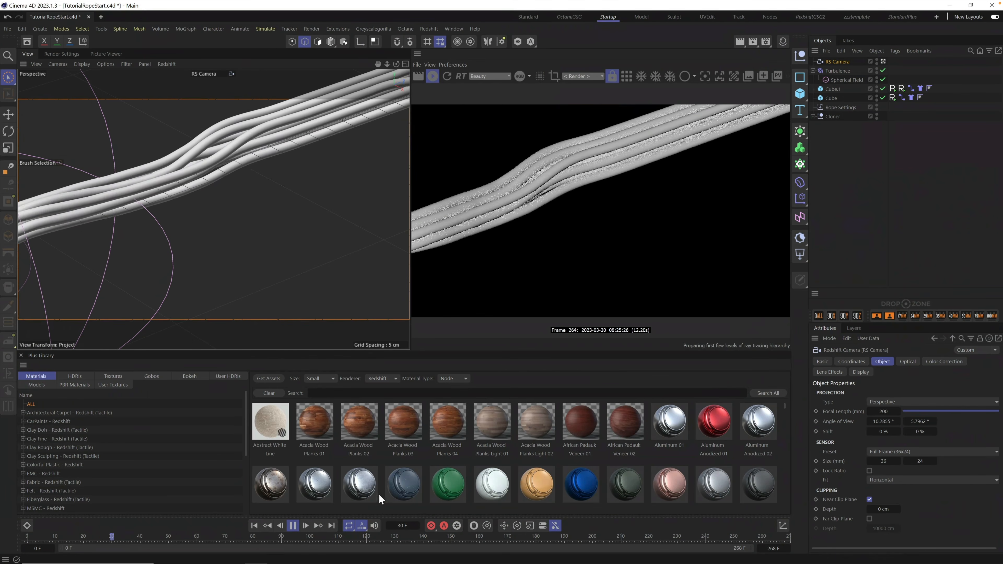
left_click(294, 526)
middle_click_drag(279, 166, 269, 201, "alt")
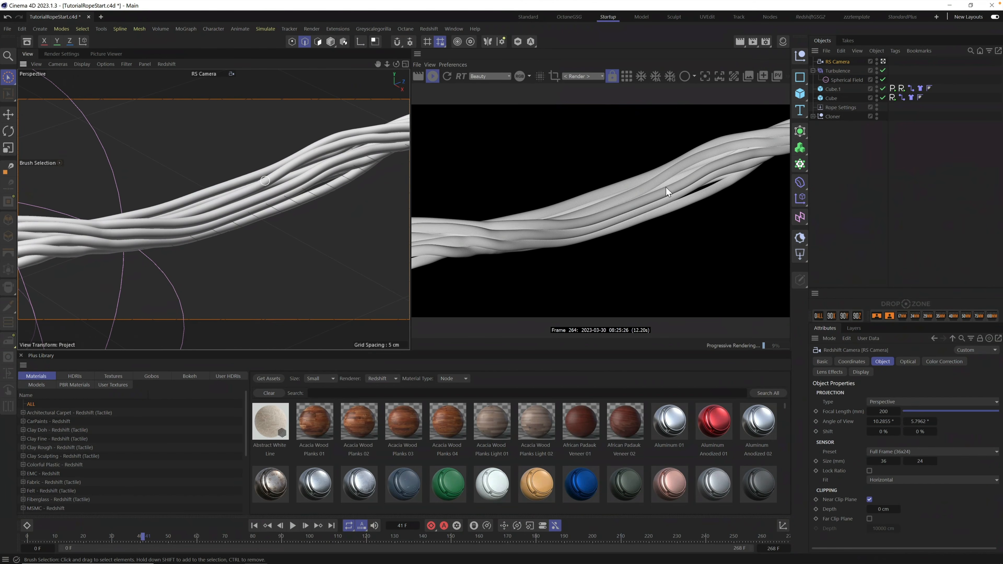
Stop the live Redshift render and add a Redshift area light to the scene.
left_click(432, 76)
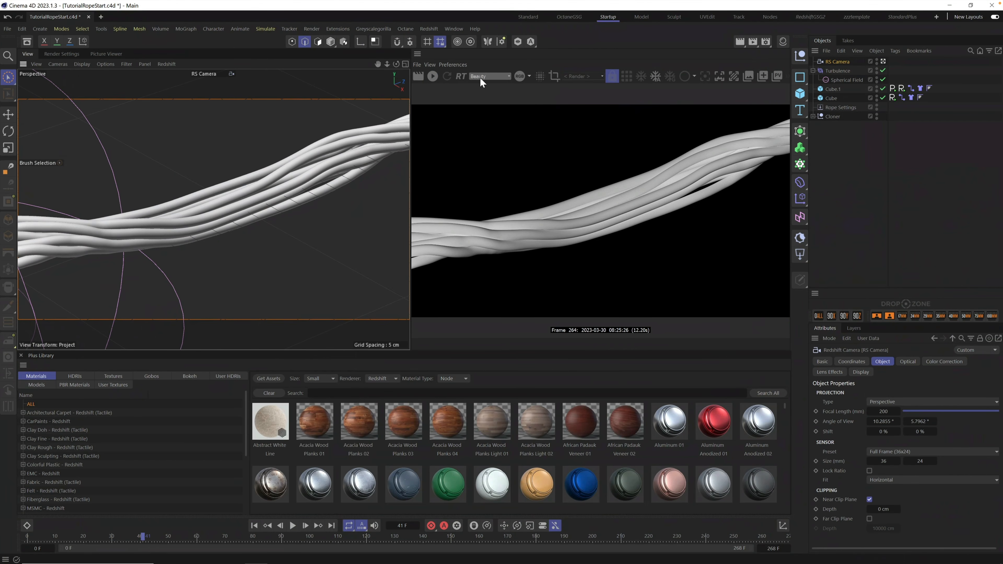
left_click(432, 28)
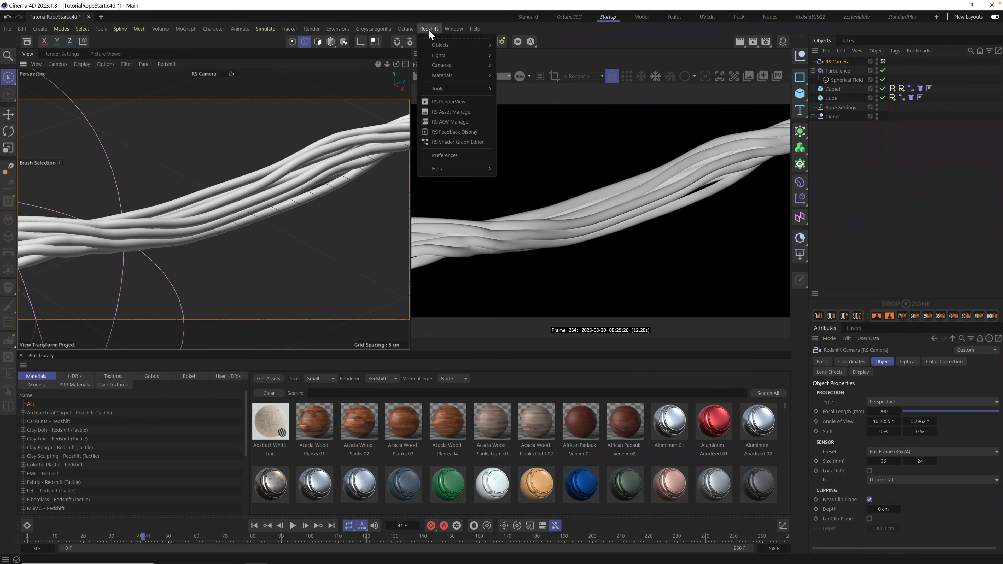
mouse_move(458, 55)
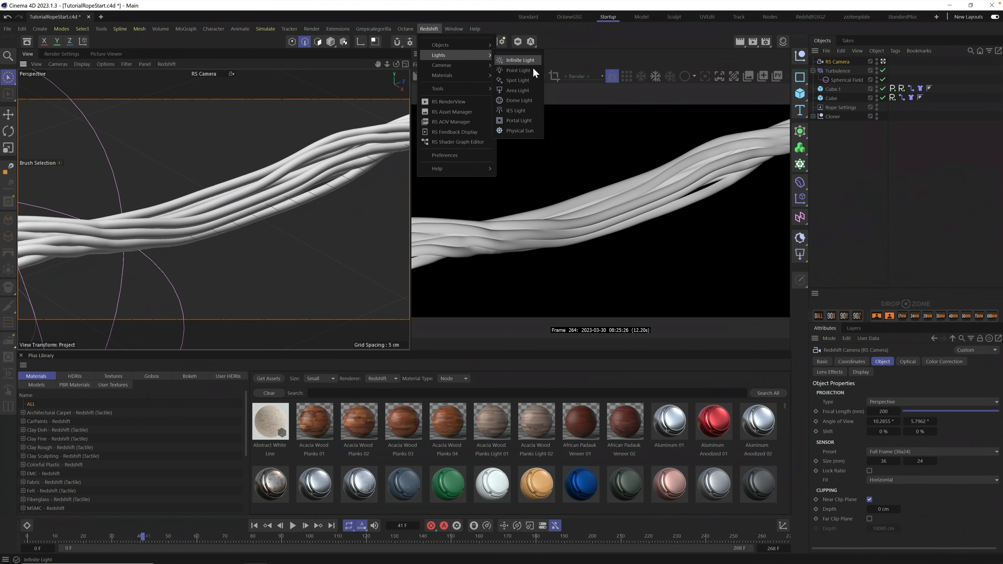
left_click(527, 90)
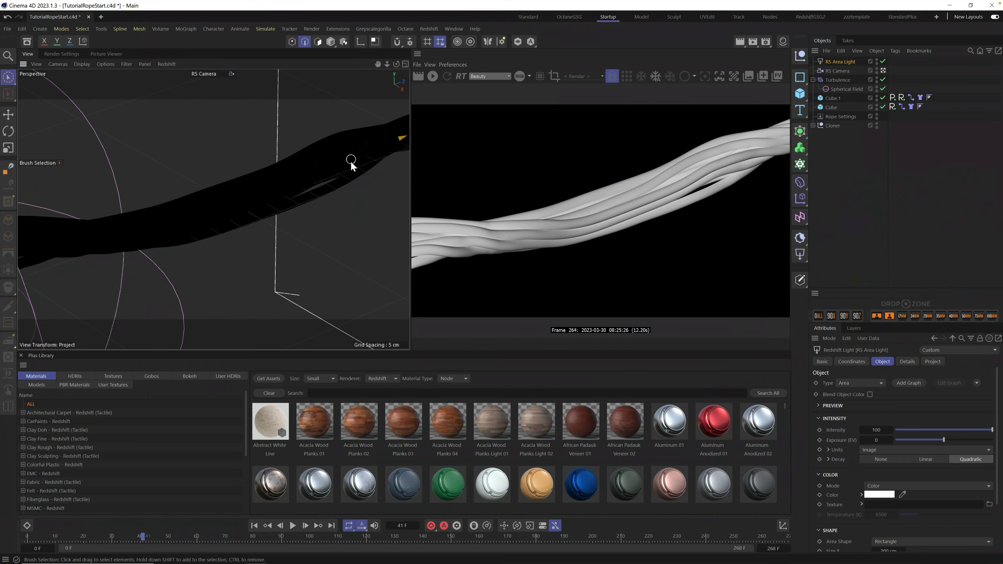
Leave the RS Camera view, move the area light to the middle of the rope and rotate it to face downward.
left_click(883, 71)
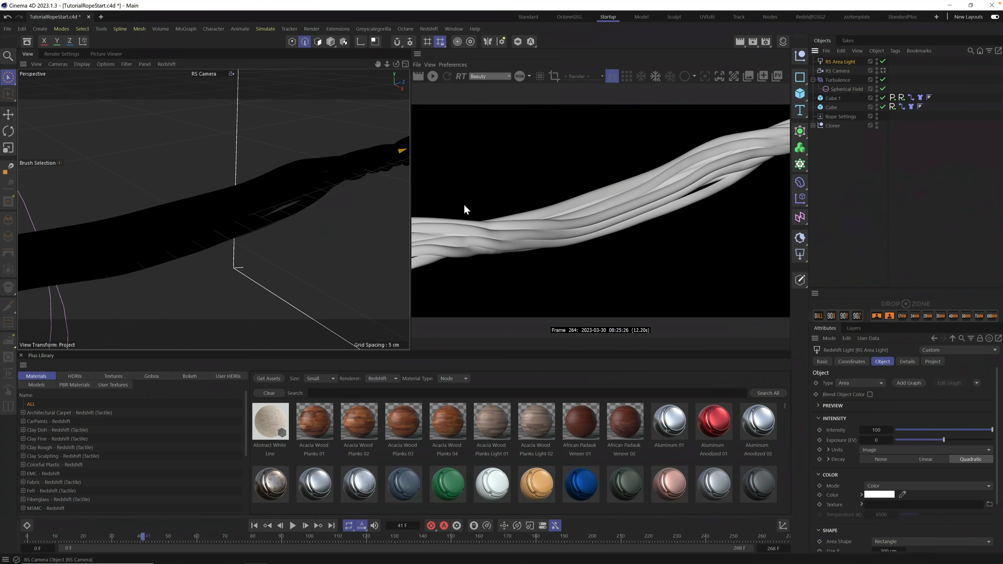
right_click_drag(341, 174, 278, 204, "alt")
left_click_drag(278, 204, 315, 201, "alt")
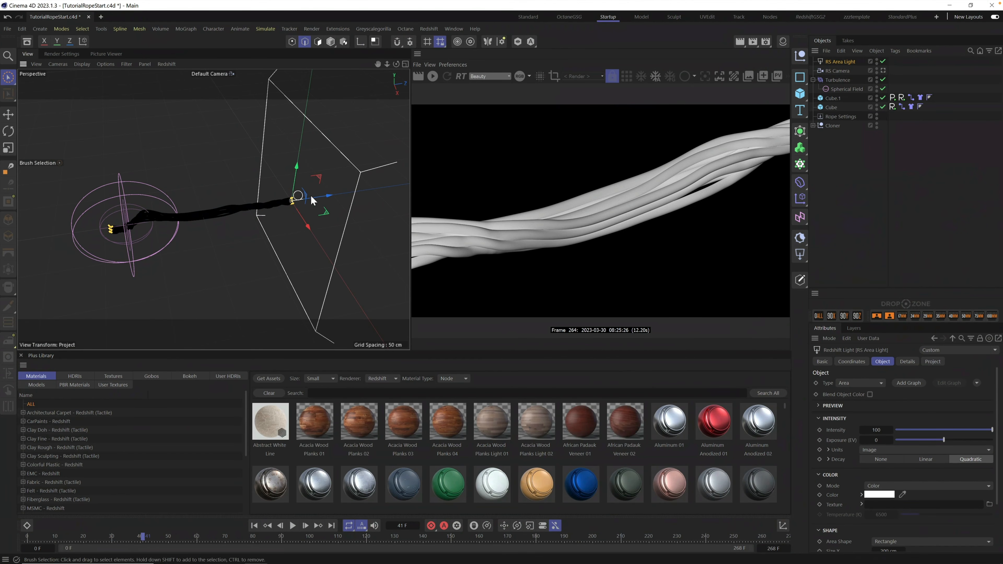
left_click_drag(322, 198, 214, 224)
left_click(8, 131)
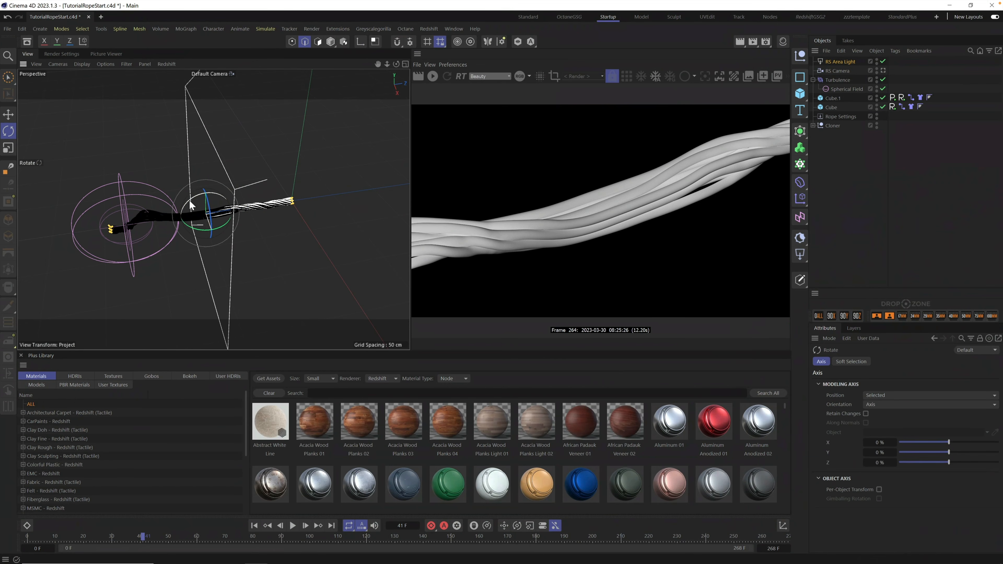
left_click_drag(189, 201, 238, 191)
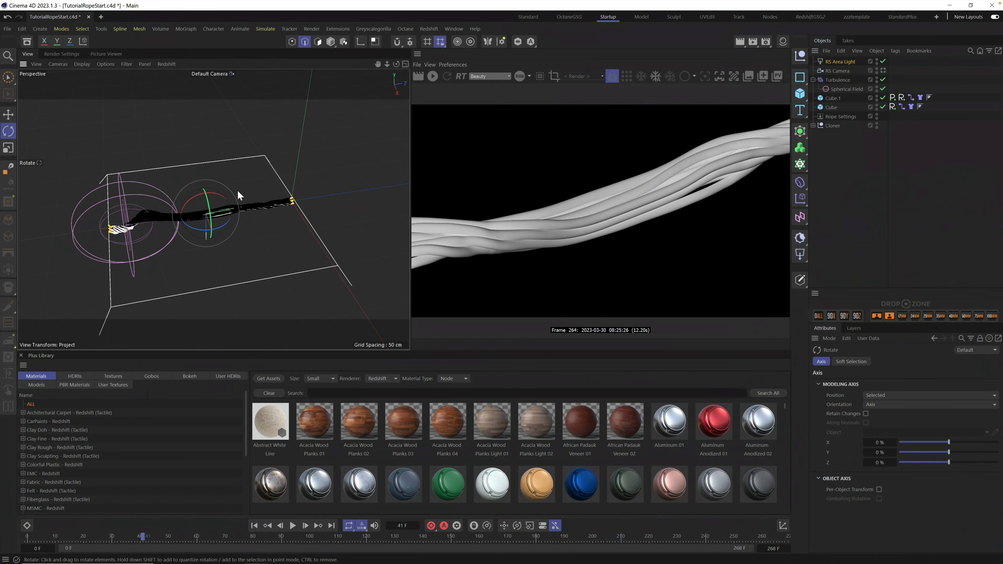
Raise the area light above the rope, scale it down and fine-tune its height.
left_click(8, 115)
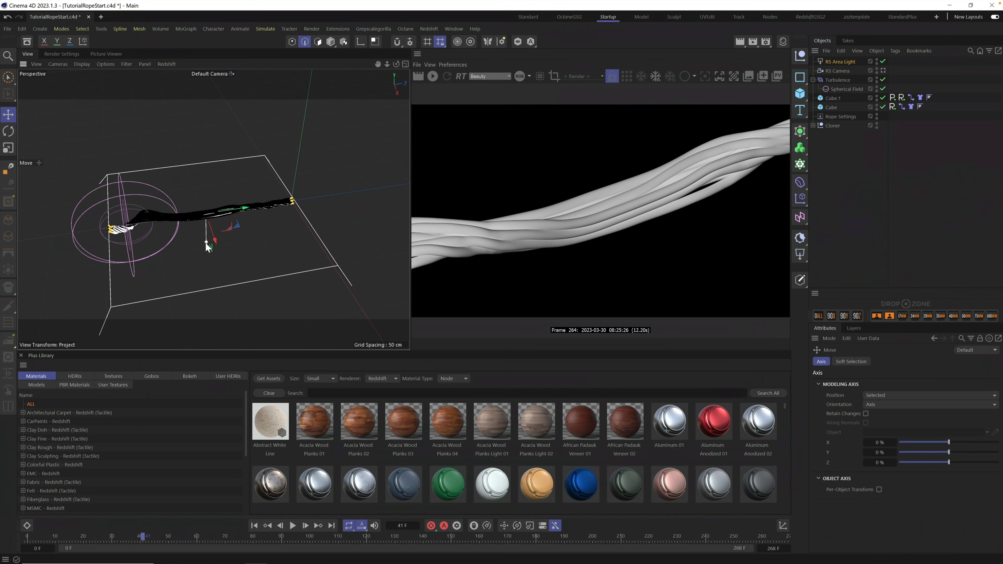
left_click_drag(205, 243, 56, 216)
key("t")
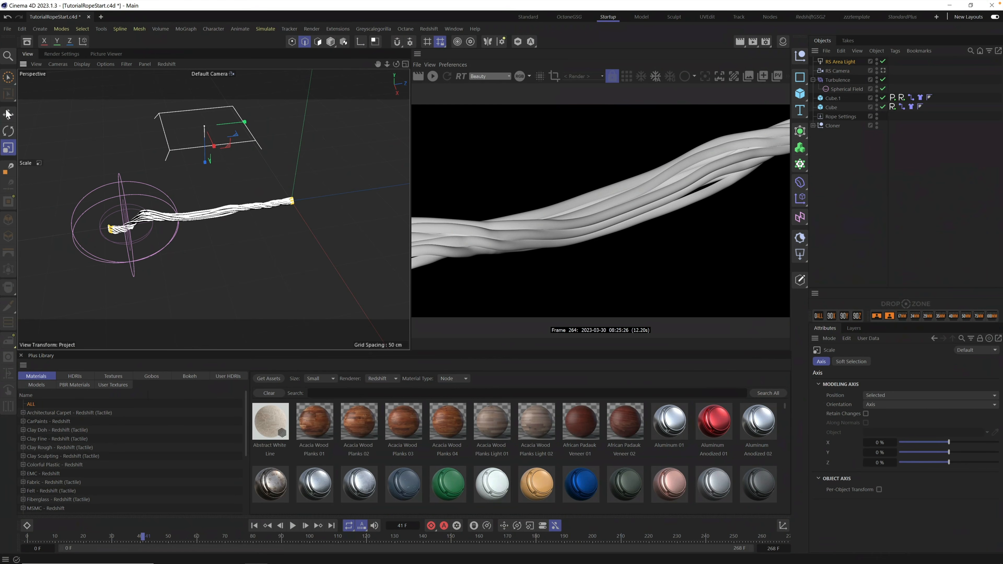
left_click(8, 115)
left_click_drag(205, 156, 206, 172)
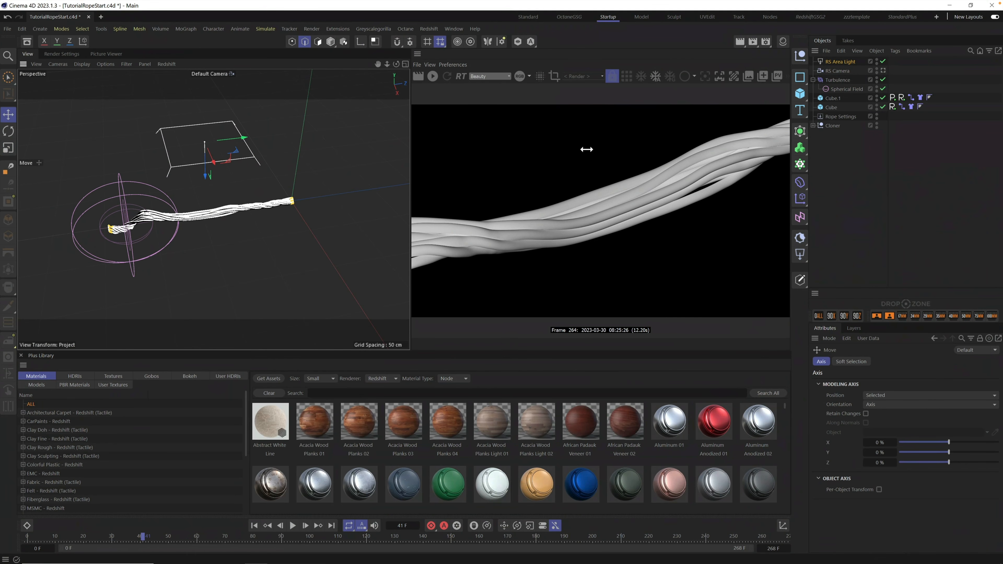
Restart the live render through the RS Camera, set the area light's exposure to -5 and stop the render.
left_click(432, 76)
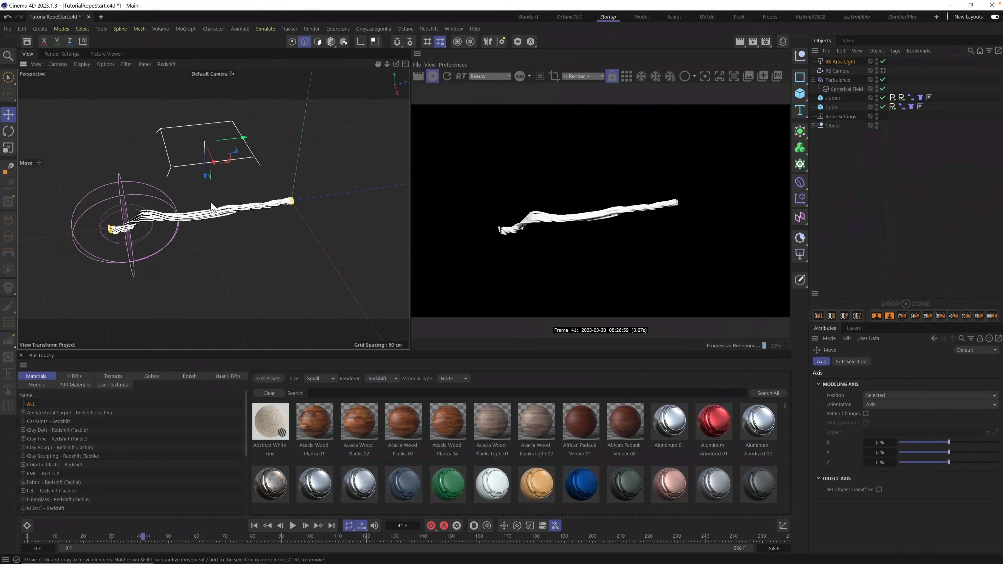
left_click(884, 70)
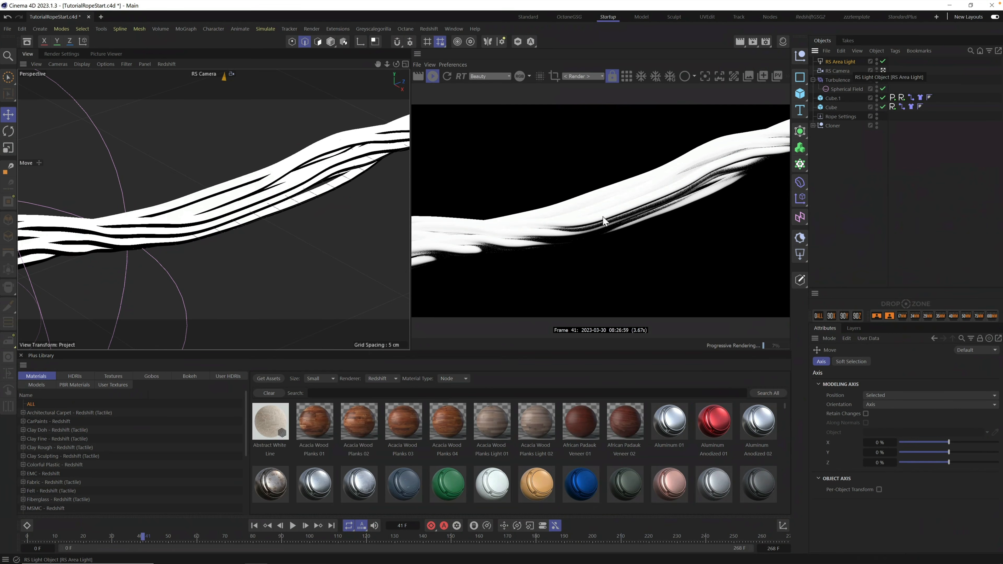
left_click(838, 61)
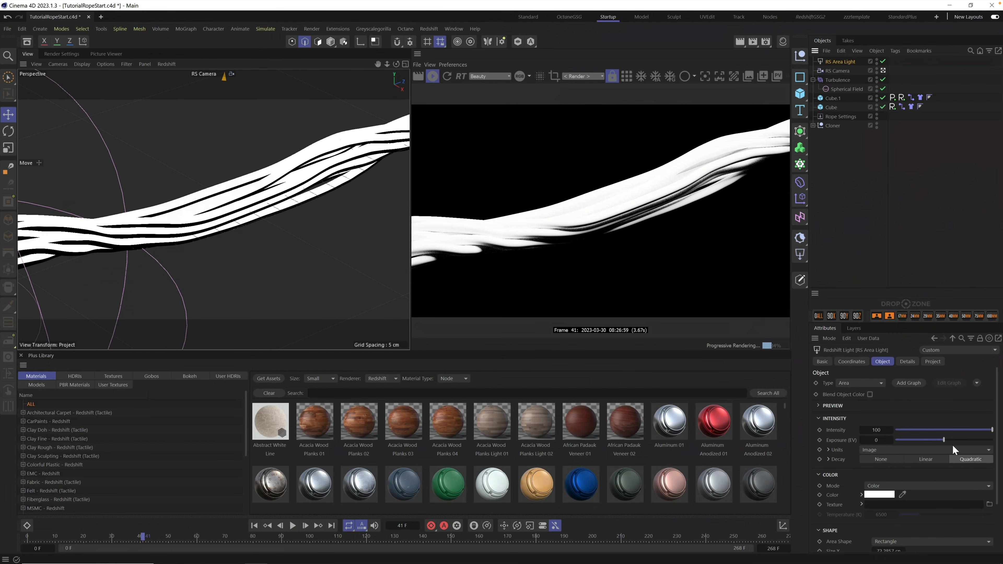
left_click_drag(941, 440, 921, 446)
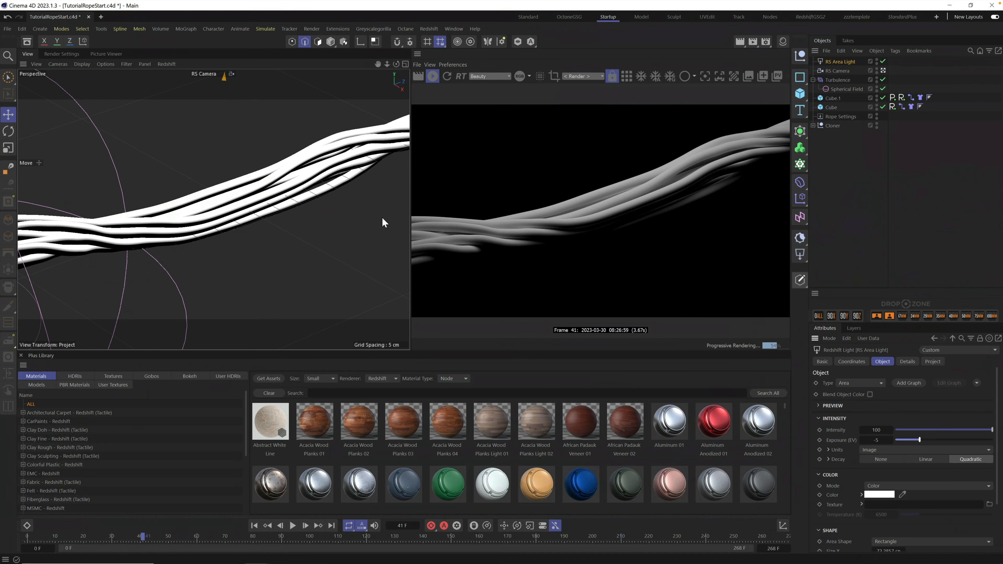
right_click_drag(247, 204, 326, 203, "alt")
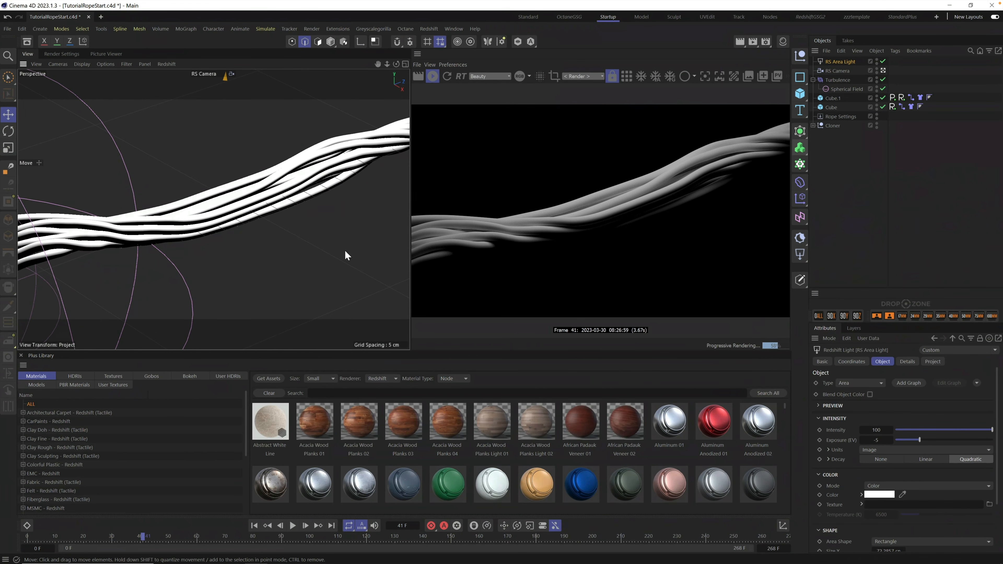
left_click(432, 77)
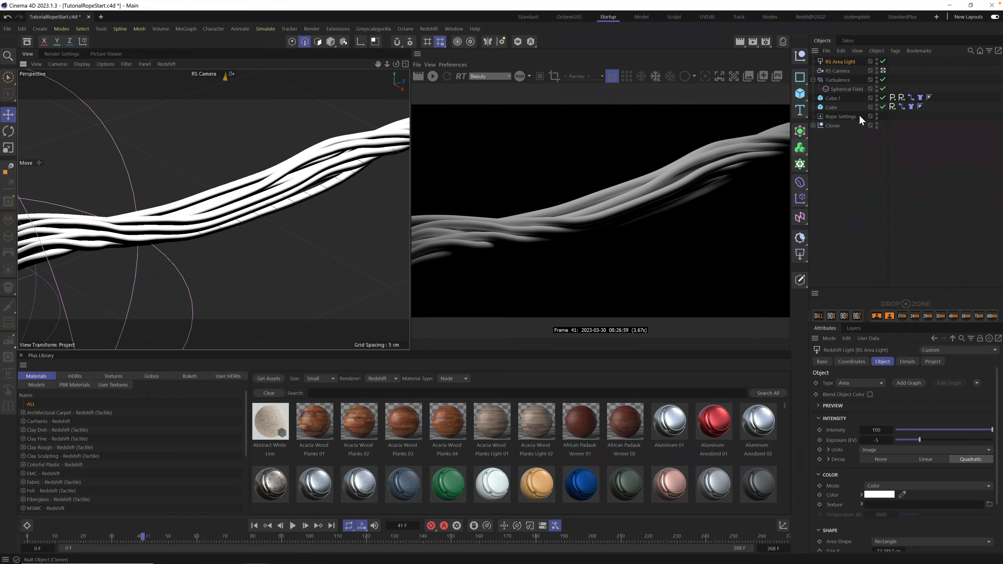
Expand the Cloner null to examine its sweep objects and clear the object selection.
left_click(813, 125)
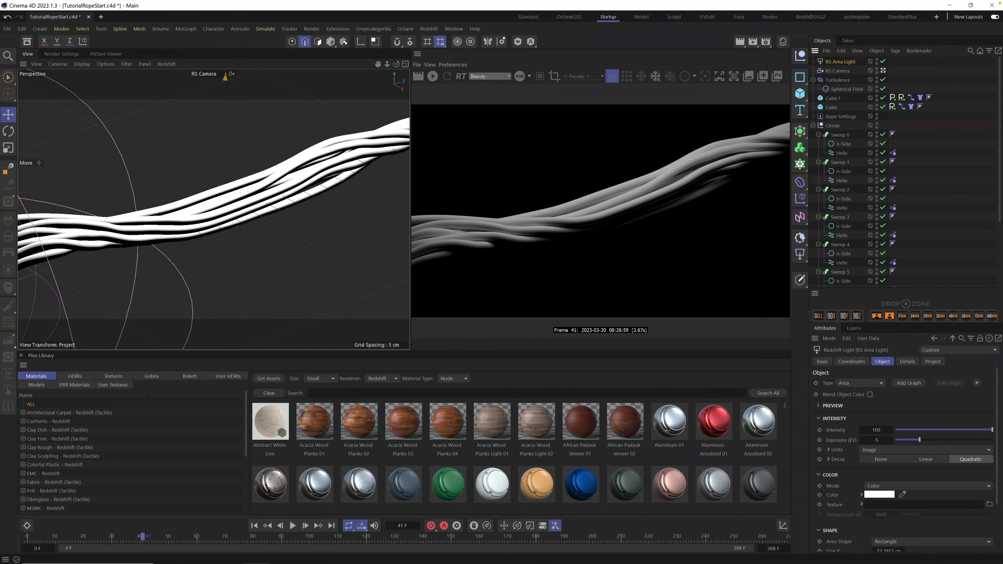
scroll(842, 119, "down", 2)
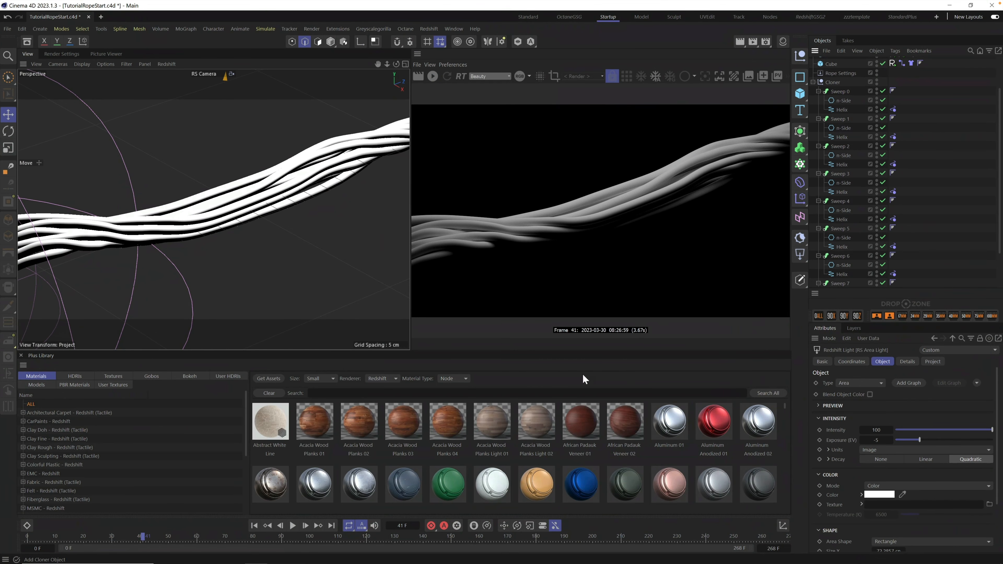
left_click(928, 201)
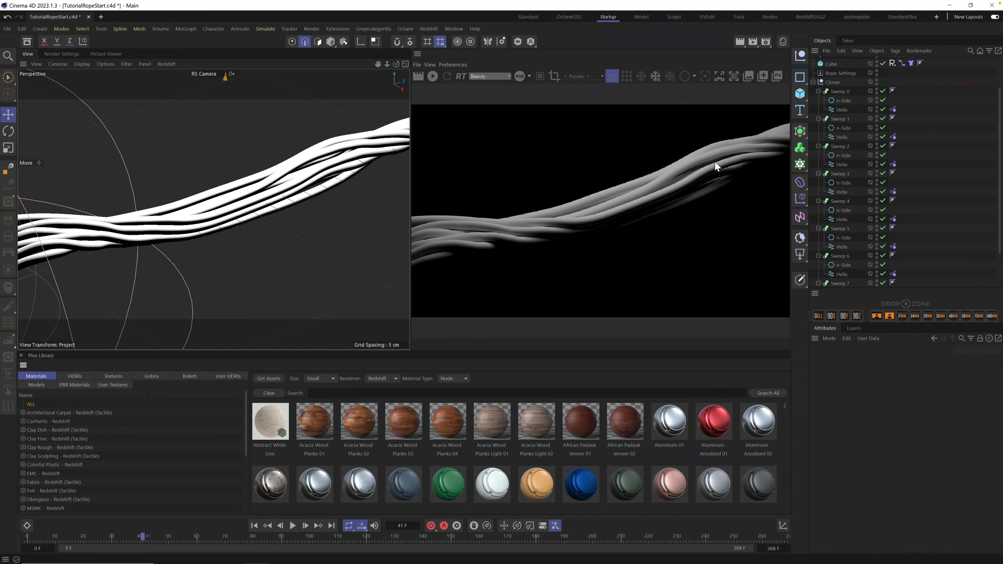
Show the Paracord - Redshift material category in the Plus Library.
left_click(784, 41)
left_click(785, 43)
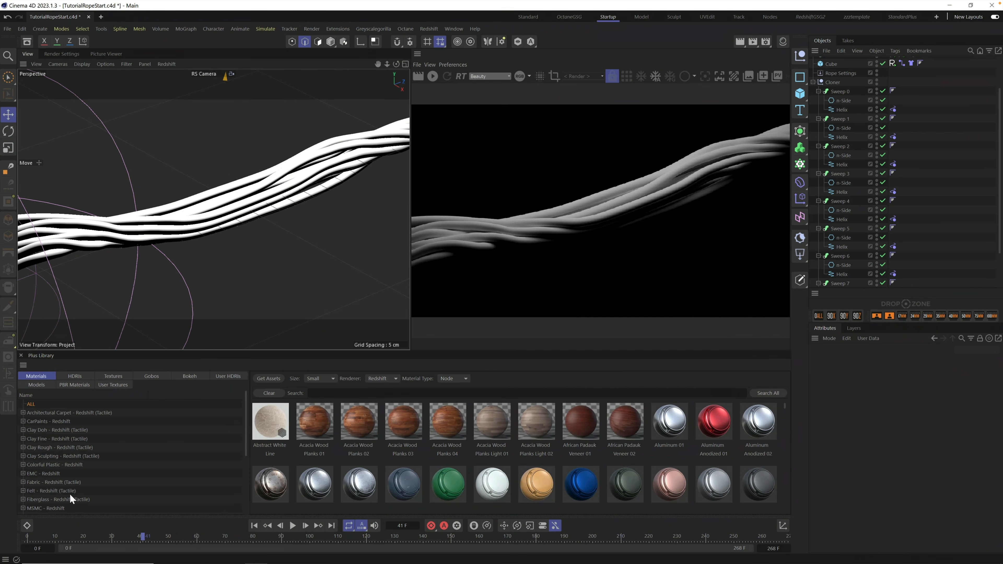
scroll(245, 419, "down", 2)
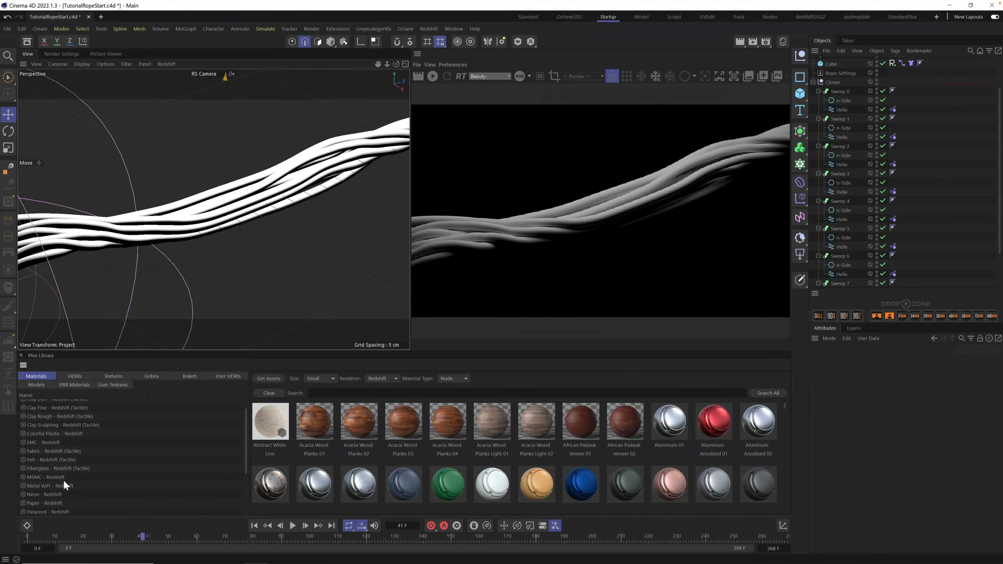
left_click(42, 513)
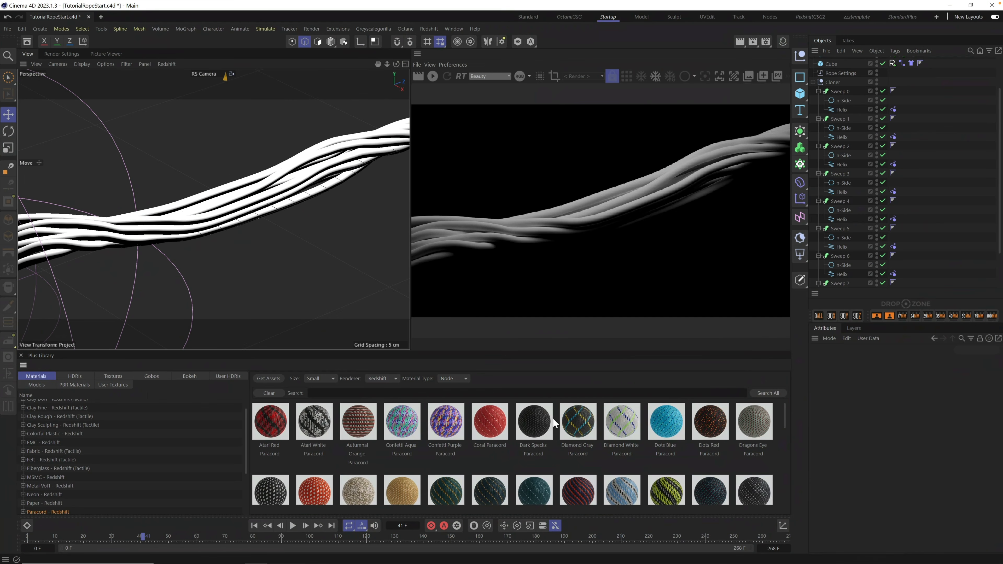
Apply the Coral Paracord material to the Cloner null and start the live Redshift render.
left_click(446, 421)
scroll(781, 419, "down", 5)
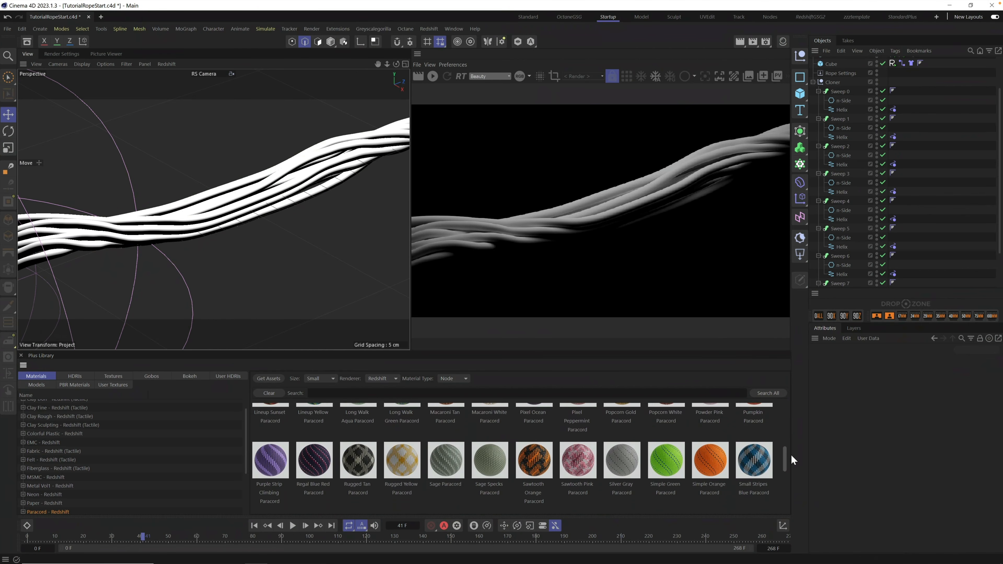
scroll(791, 455, "up", 5)
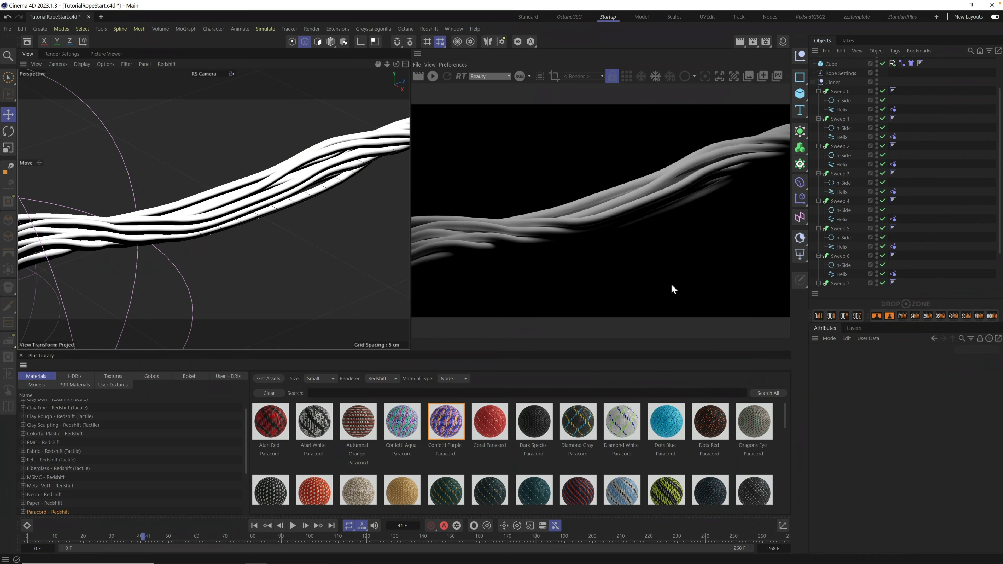
left_click(509, 417)
left_click_drag(833, 80, 832, 83)
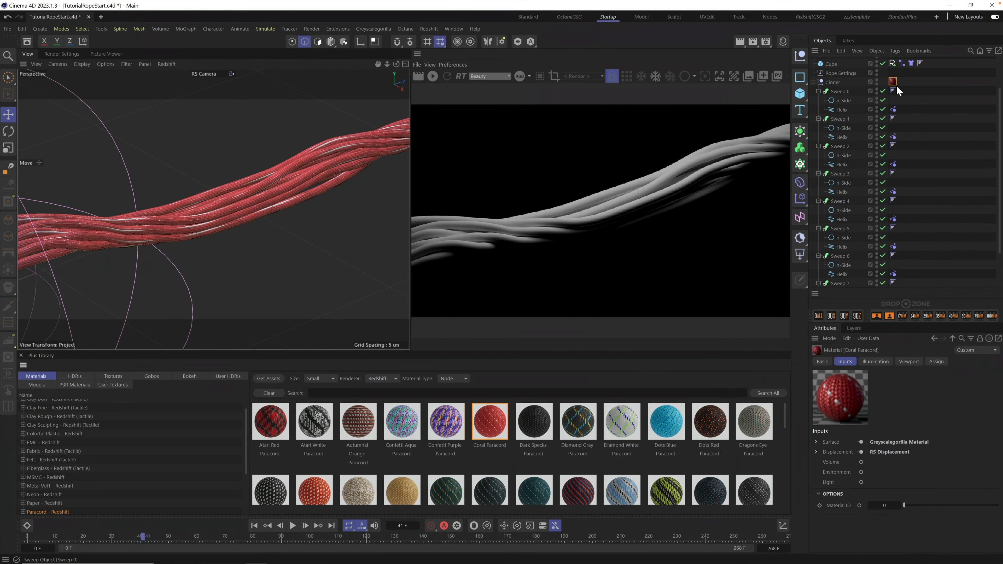
left_click(432, 75)
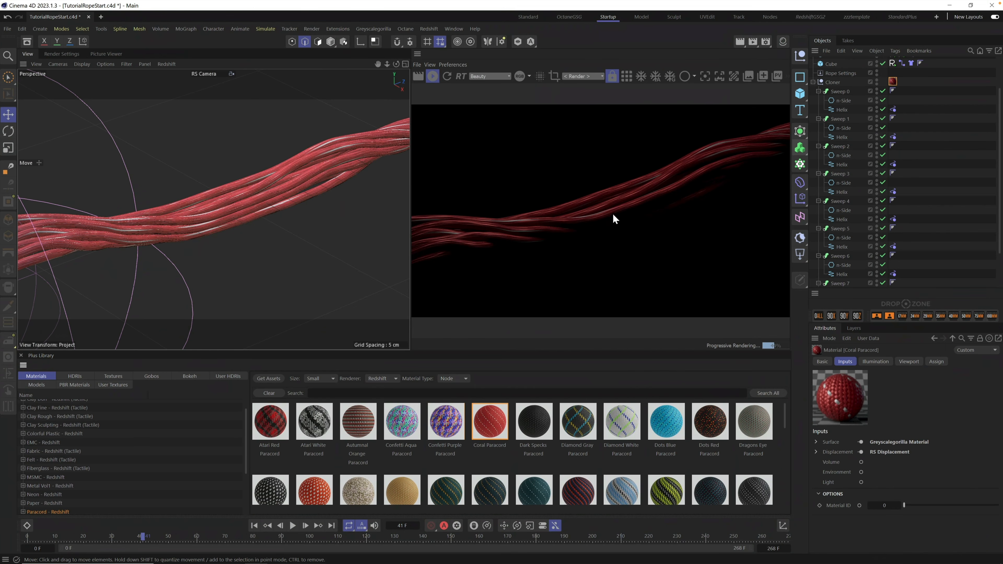
Set the Length V of the Cloner's Coral Paracord material tag to 5%.
left_click(893, 81)
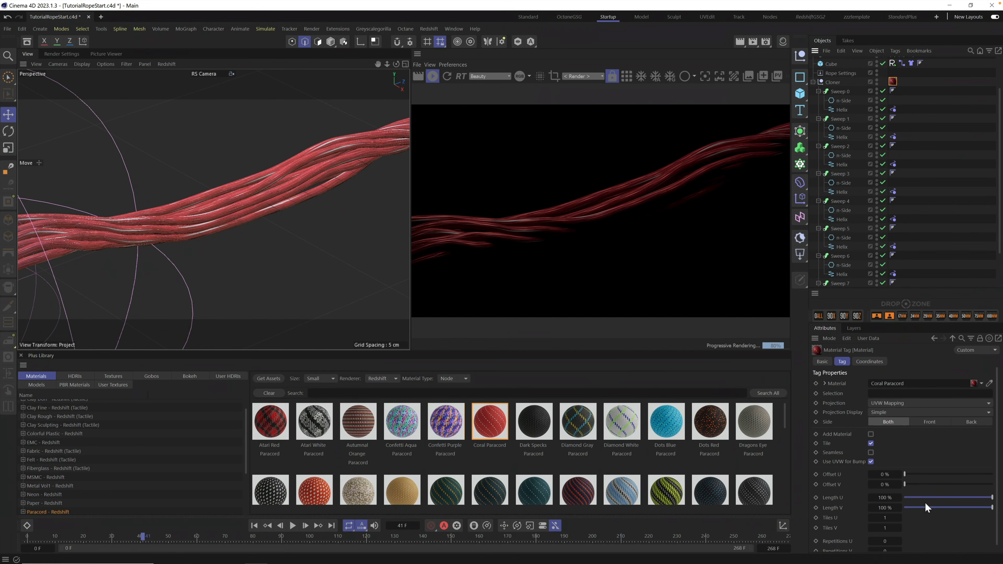
double_click(890, 508)
type("5")
key("Return")
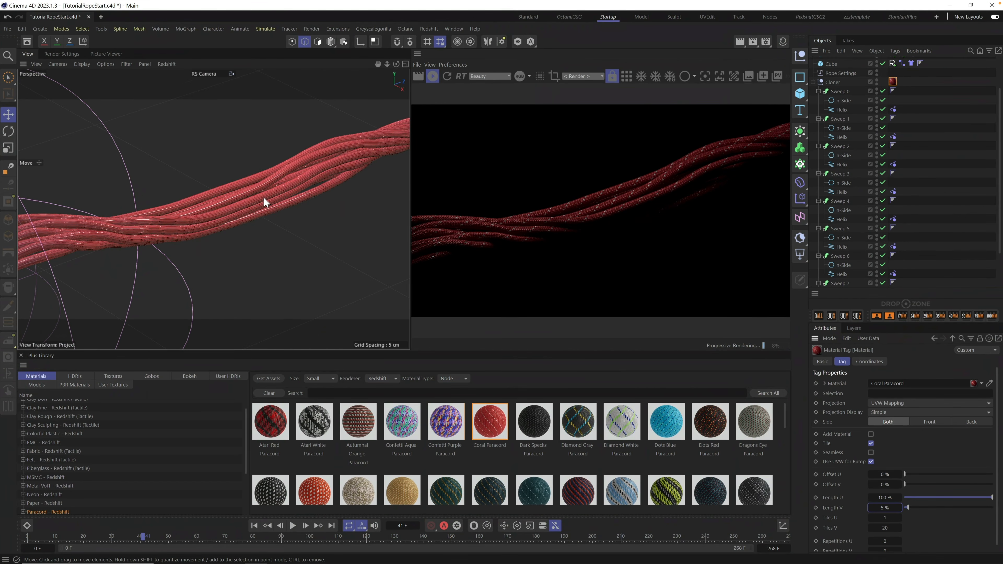
right_click_drag(255, 198, 446, 139, "alt")
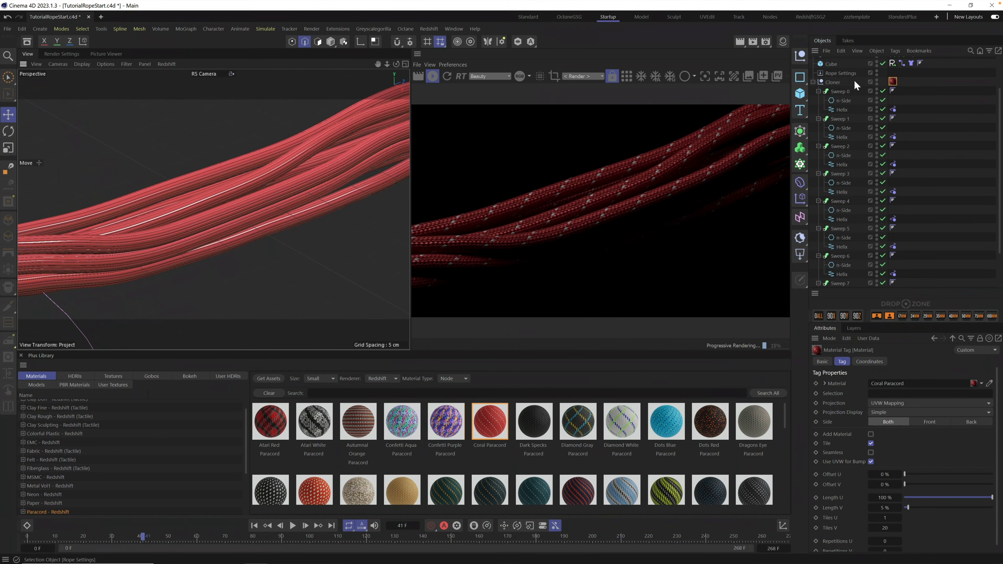
Undo a trial reduction of the RS Area Light's intensity and raise its exposure to about -2.9 instead.
scroll(997, 63, "up", 3)
left_click(840, 61)
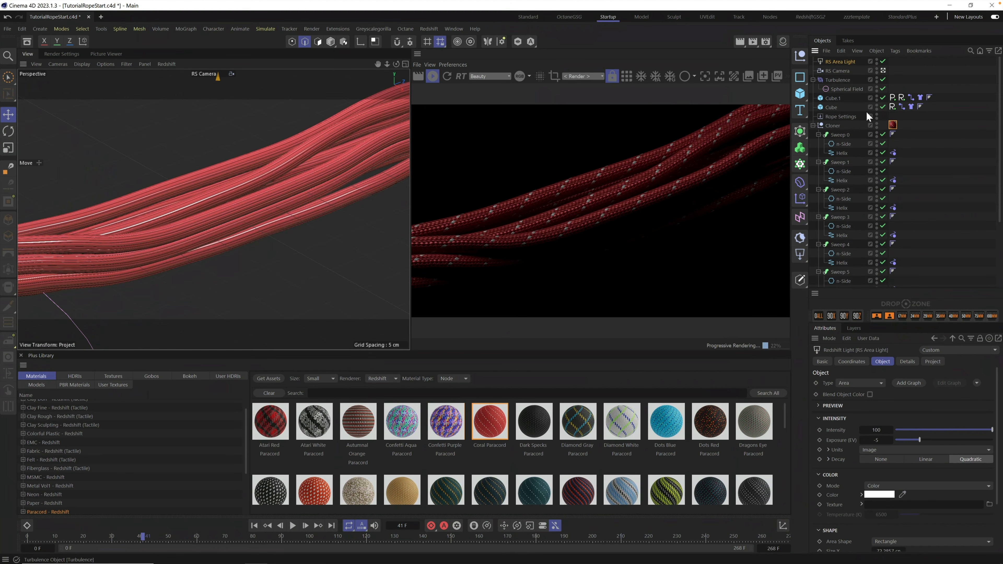
left_click_drag(927, 435, 929, 436)
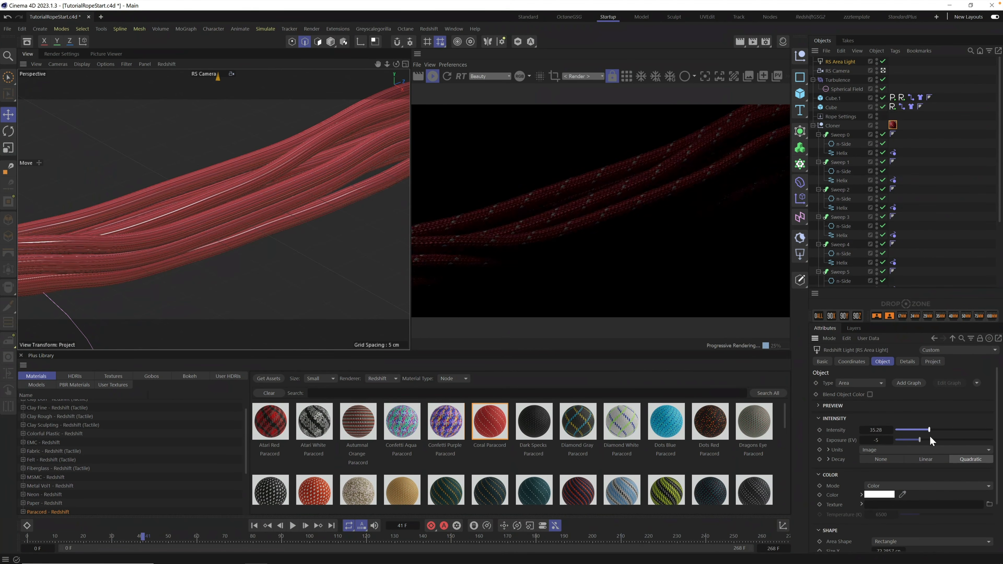
key("ctrl+z")
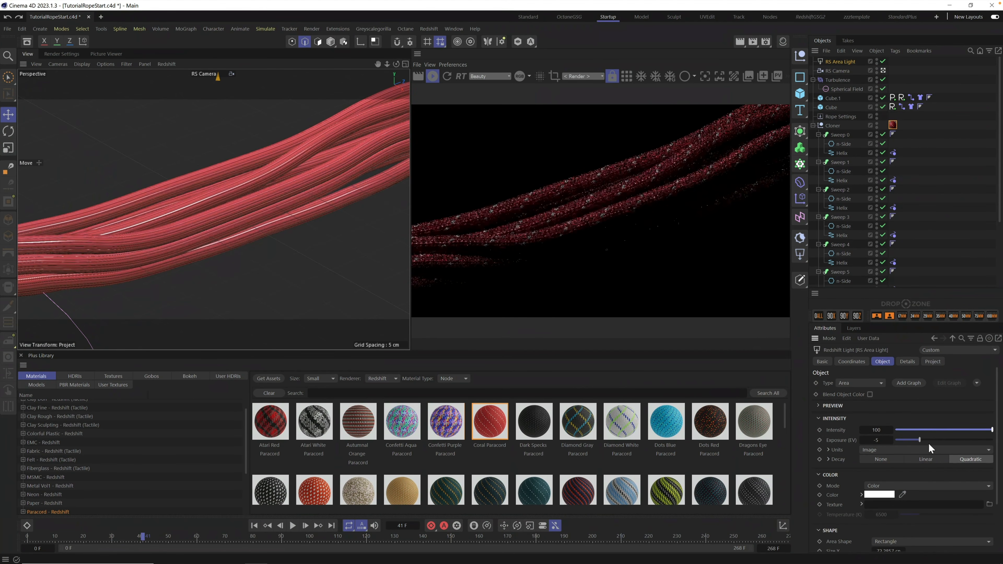
left_click_drag(927, 438, 932, 439)
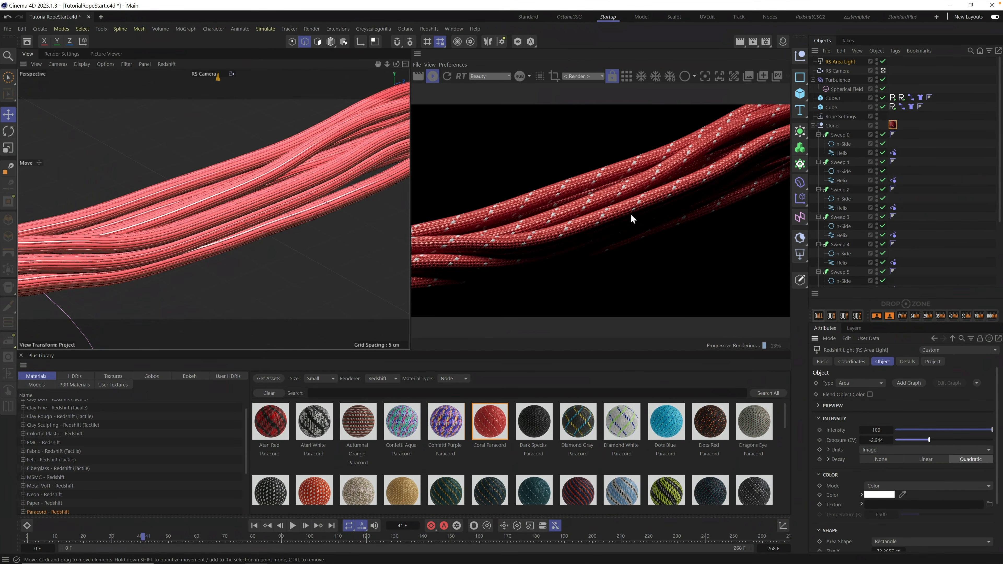
left_click_drag(289, 195, 297, 238, "alt")
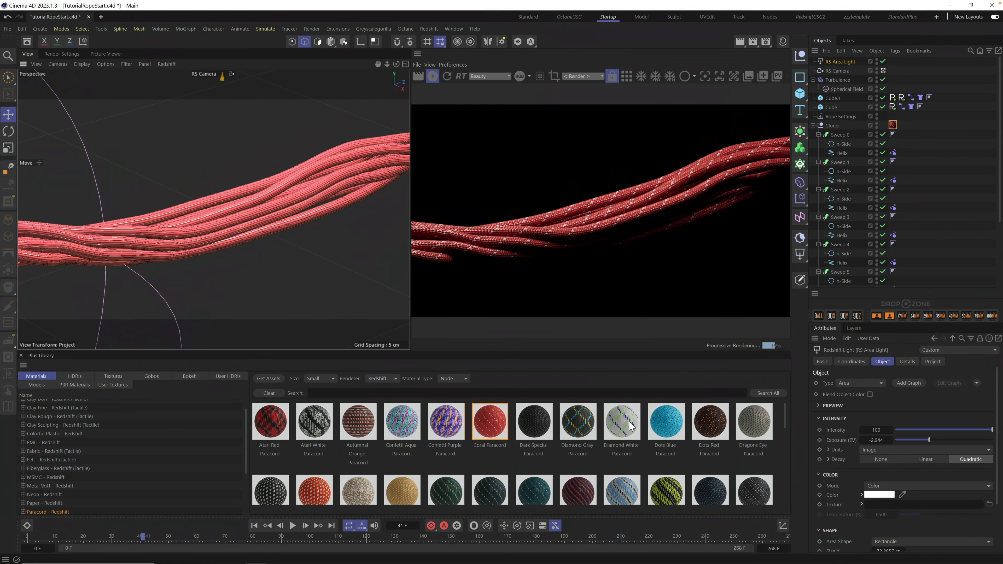
Apply paracord materials to the strands: Dots Blue to Sweep 1, Flowers Orange to Sweep 2, Ladder Midnight to Sweep 3, Jagged Orange to Sweep 4.
left_click_drag(672, 425, 841, 158)
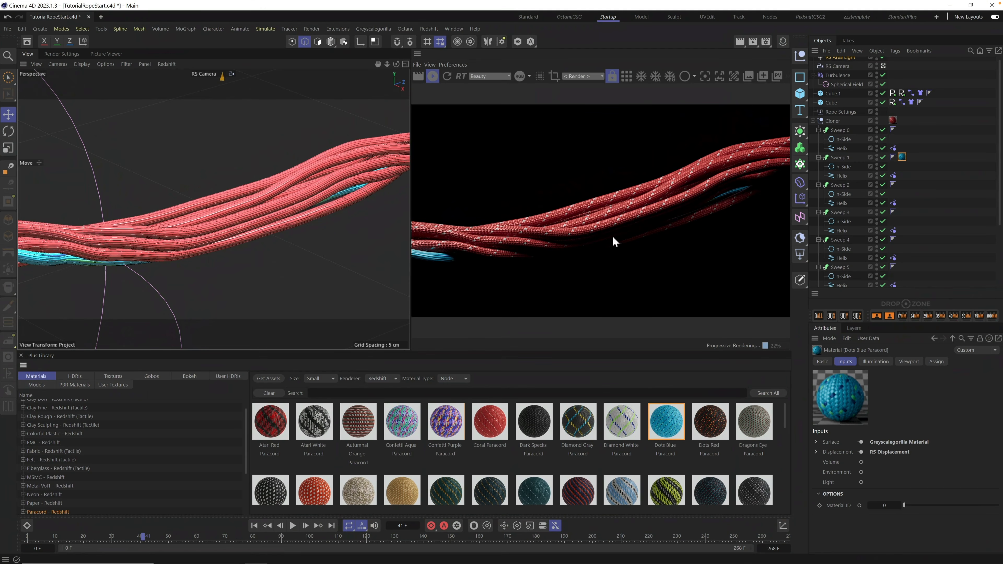
left_click_drag(316, 492, 838, 185)
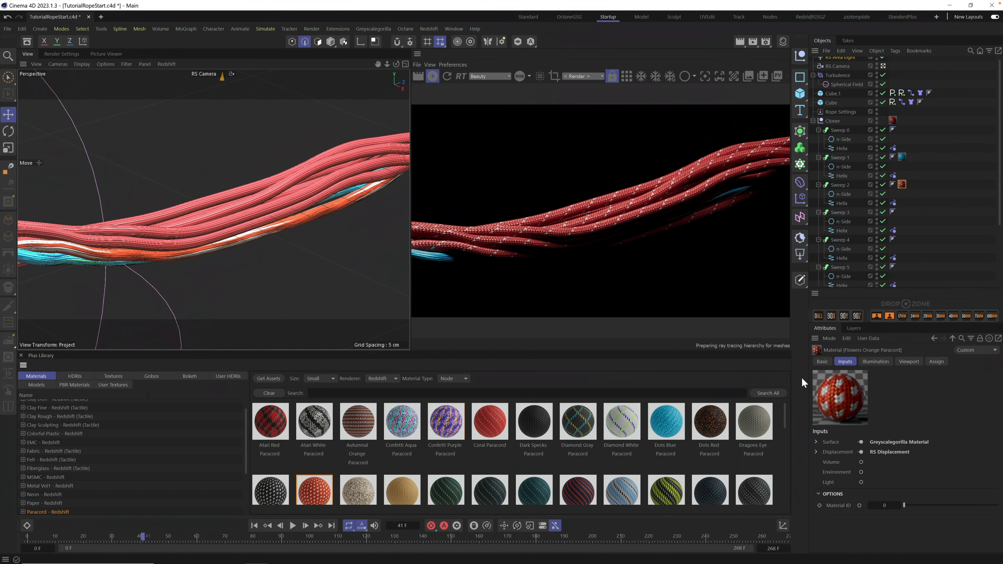
scroll(784, 417, "down", 2)
left_click_drag(710, 435, 841, 212)
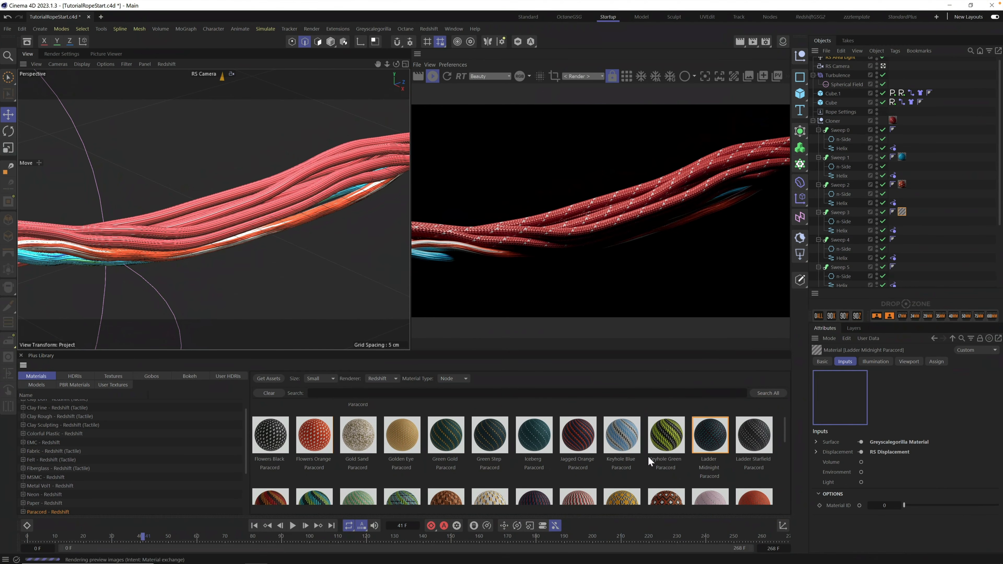
left_click_drag(578, 437, 841, 242)
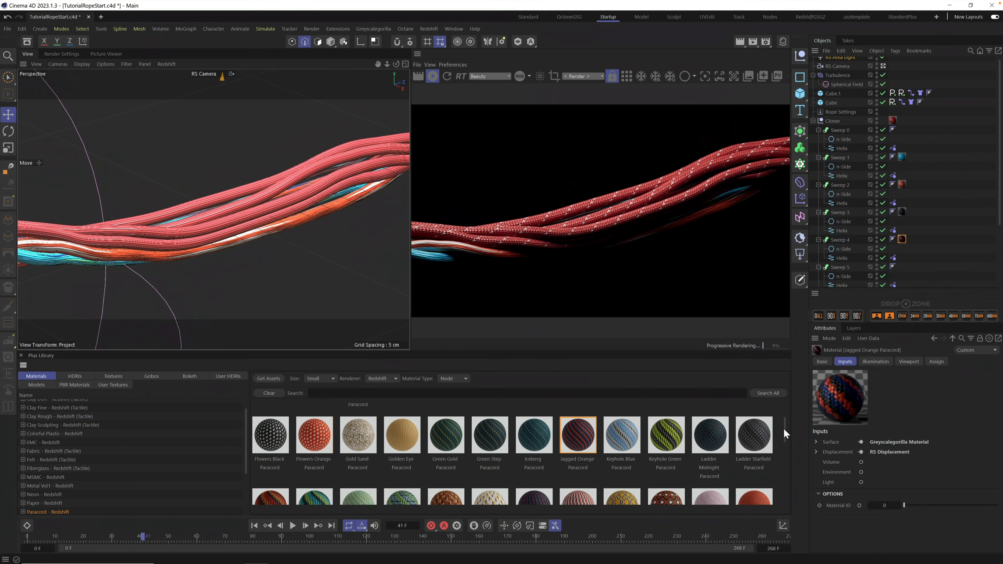
Apply the Macaroni Tan Paracord material to Sweep 5 and Popcorn Gold Paracord to Sweep 6.
scroll(783, 433, "down", 2)
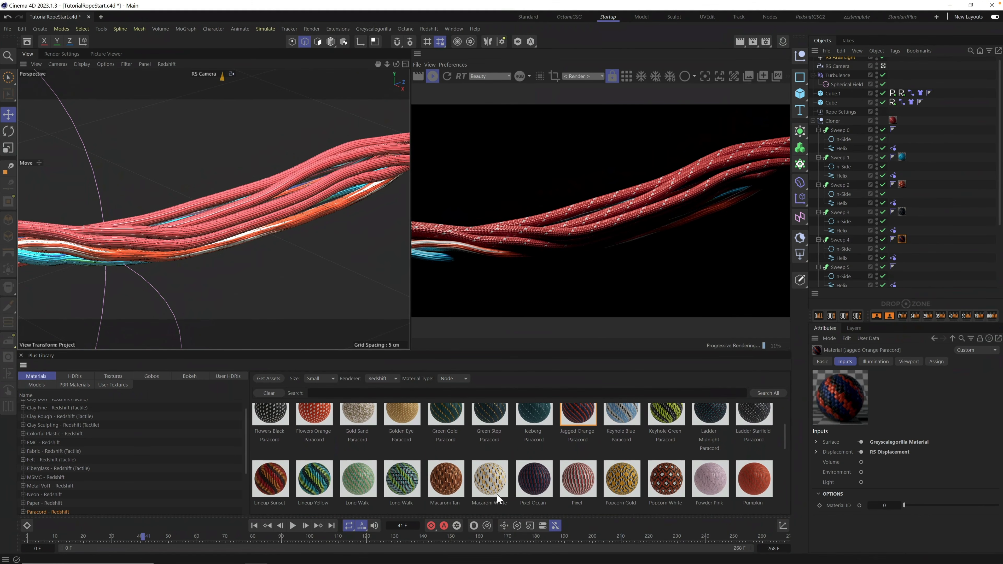
left_click_drag(455, 480, 841, 270)
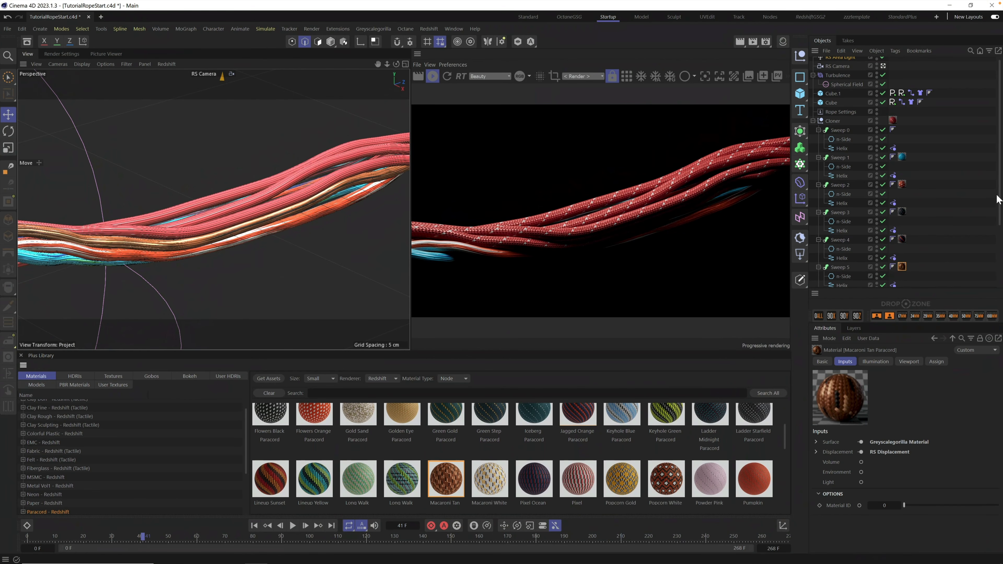
scroll(1000, 216, "down", 1)
scroll(1000, 215, "down", 6)
left_click_drag(622, 478, 843, 230)
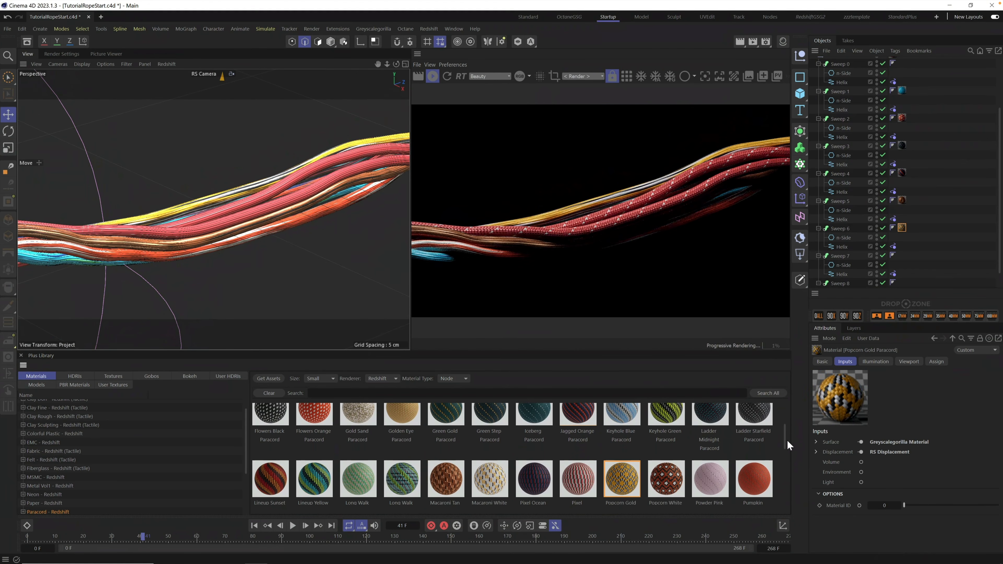
Apply the Pumpkin Paracord material to Sweep 7 and Popcorn White Paracord to Sweep 8.
scroll(783, 447, "down", 1)
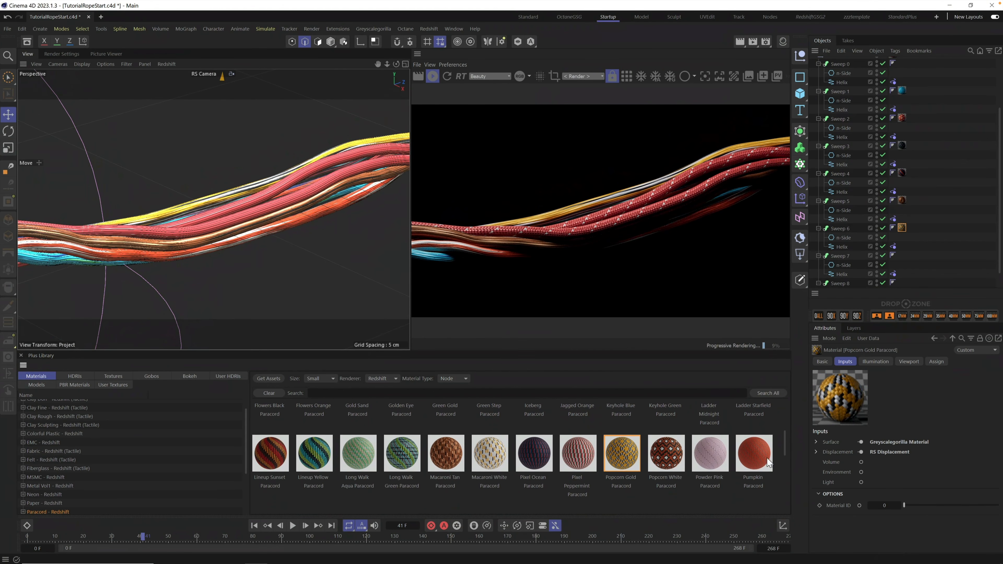
left_click_drag(766, 457, 839, 256)
scroll(839, 256, "down", 1)
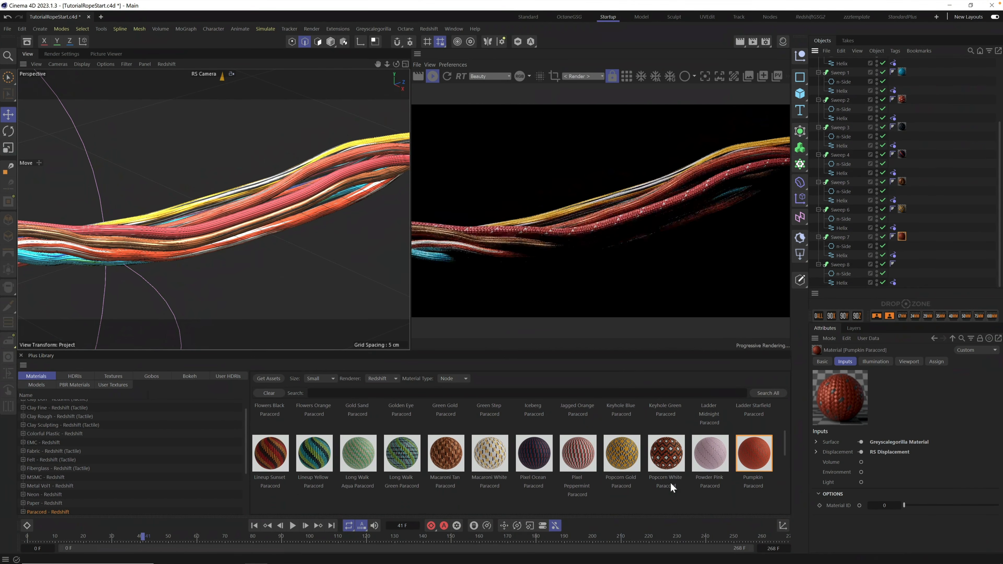
scroll(785, 448, "down", 1)
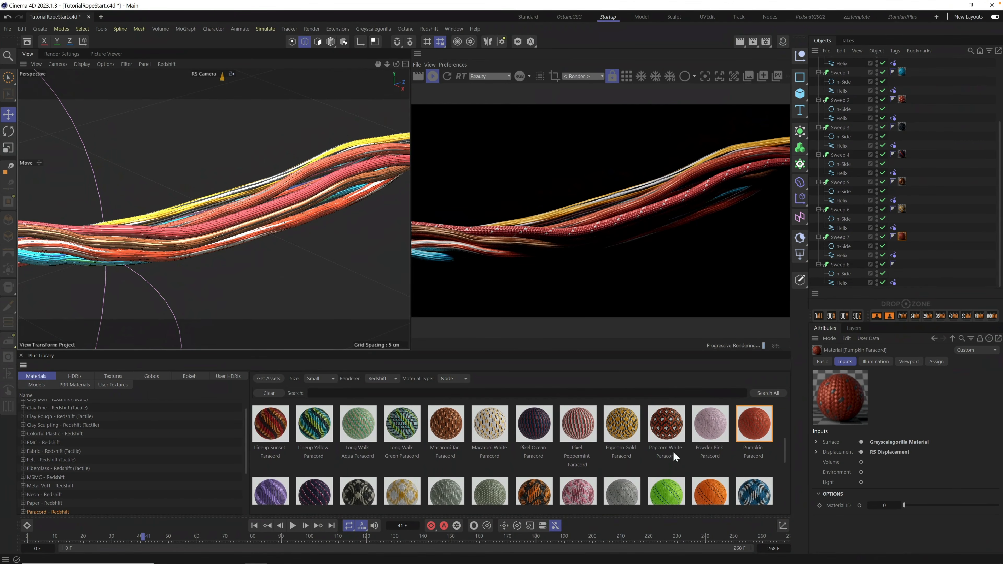
left_click_drag(675, 428, 841, 269)
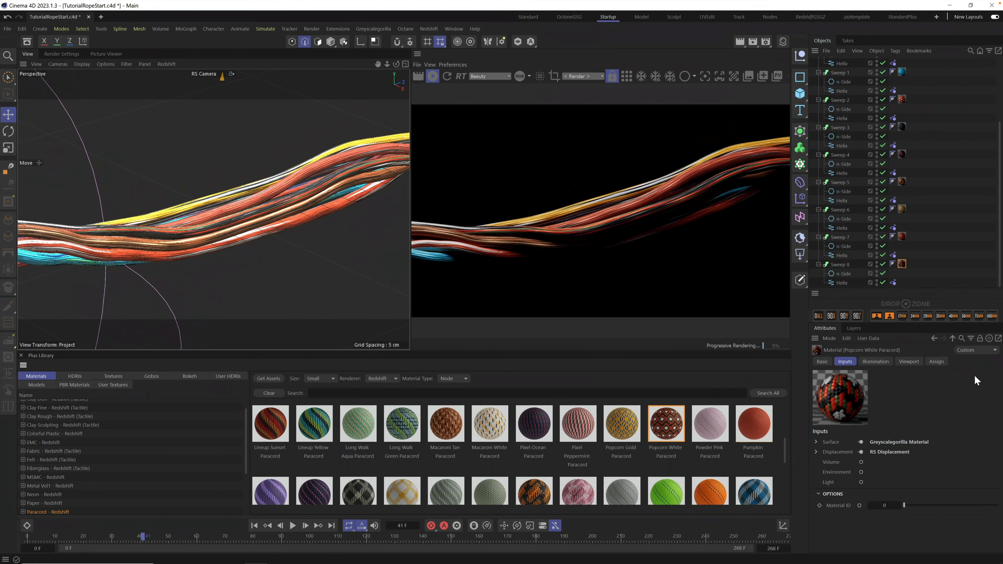
Load the Simple Orange Paracord material into the scene and move the Coral Paracord tag from the Cloner to Sweep 0.
scroll(786, 455, "down", 2)
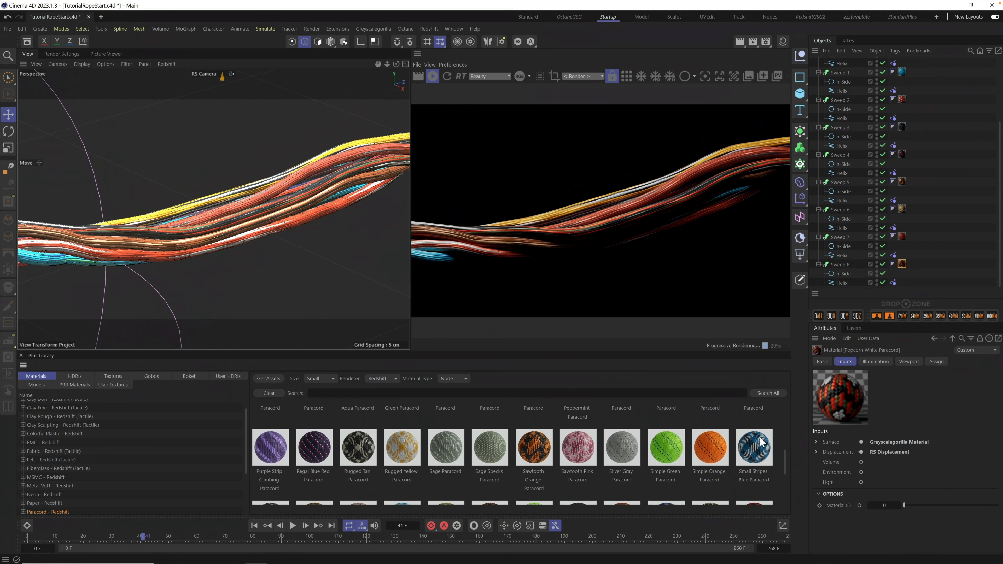
left_click_drag(718, 455, 829, 309)
double_click(717, 449)
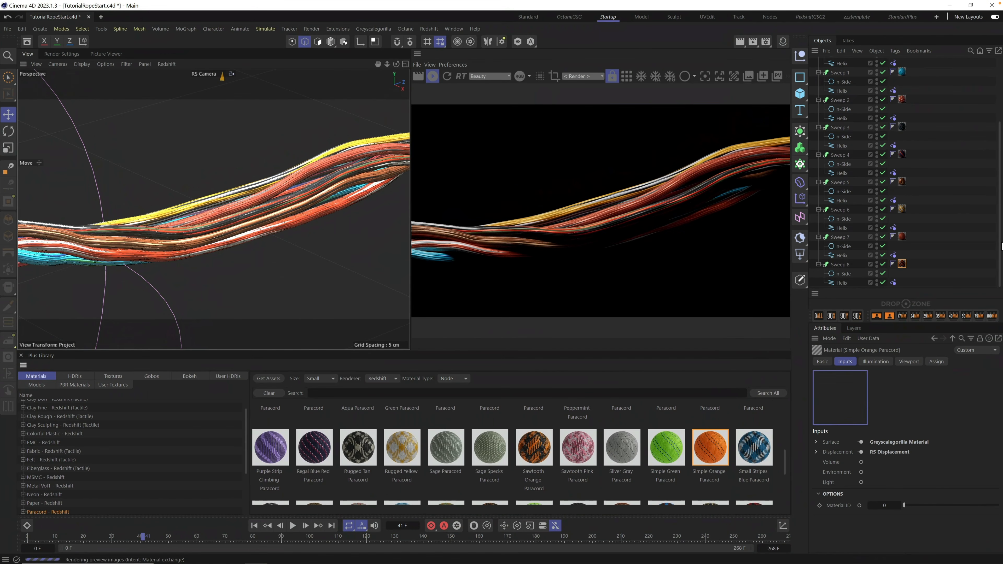
scroll(998, 156, "up", 5)
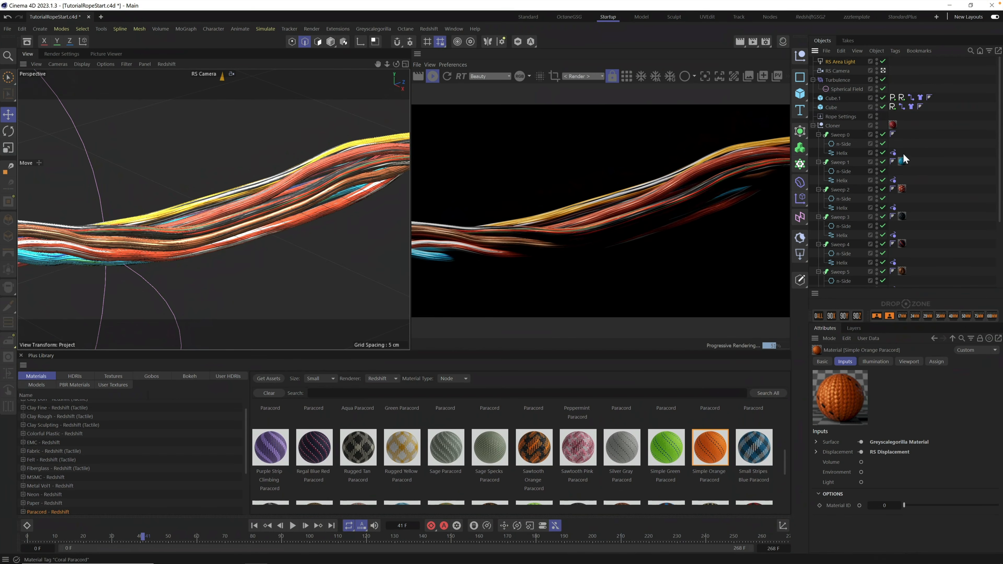
left_click_drag(894, 129, 904, 138)
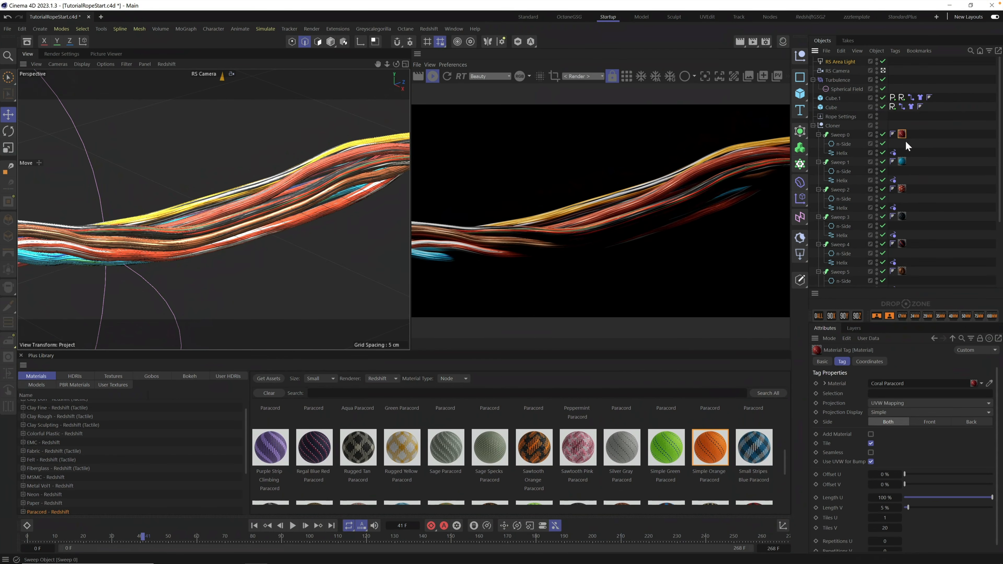
Select the material tags of all nine sweeps and set their shared Length V to 5%.
scroll(999, 123, "down", 4)
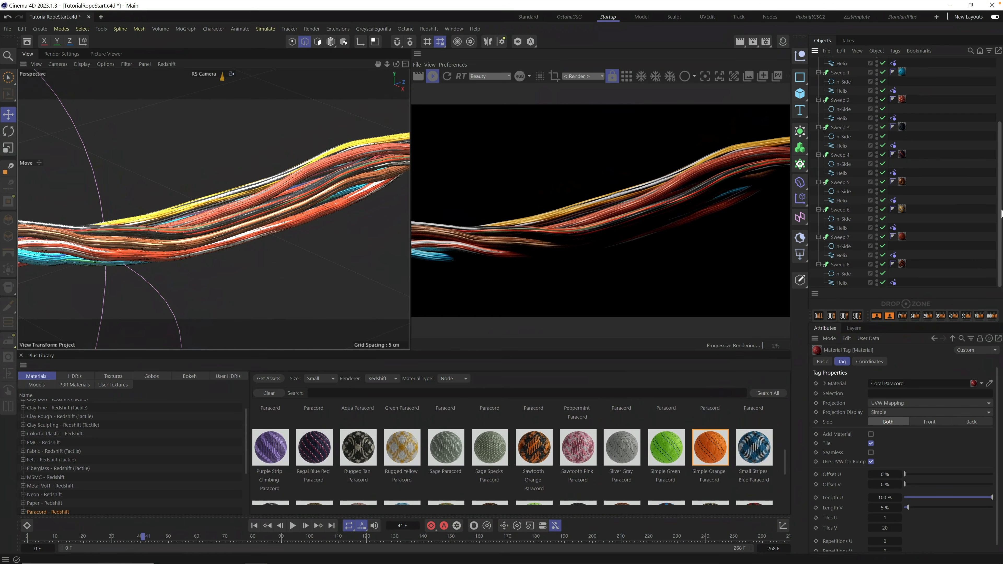
scroll(1001, 214, "up", 2)
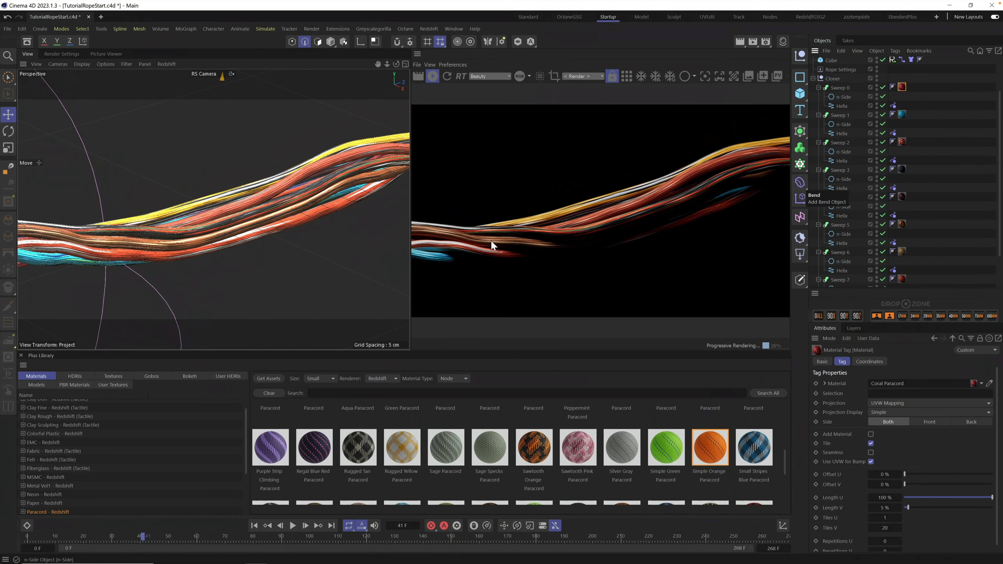
left_click_drag(903, 79, 924, 272)
left_click(887, 510)
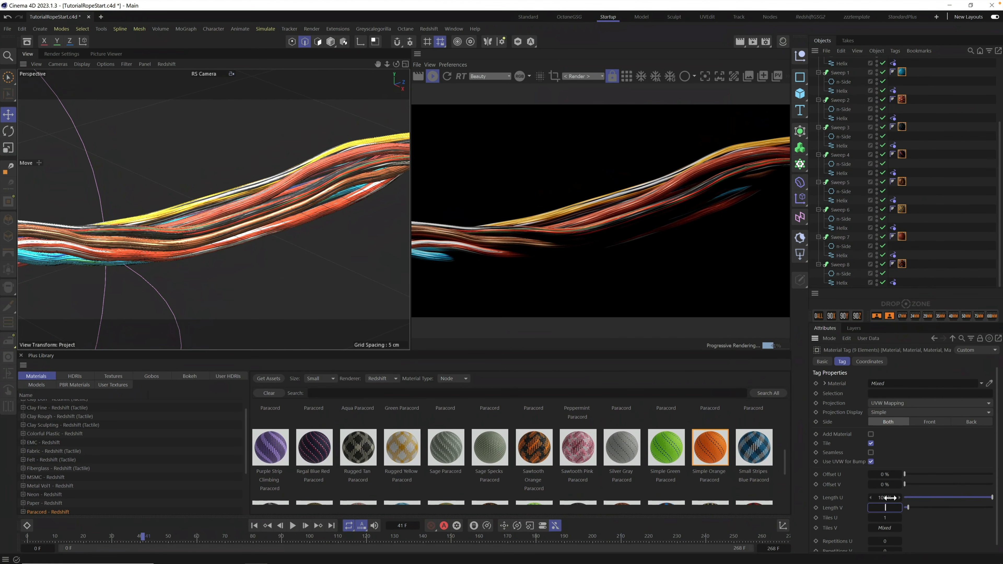
type("5")
key("Return")
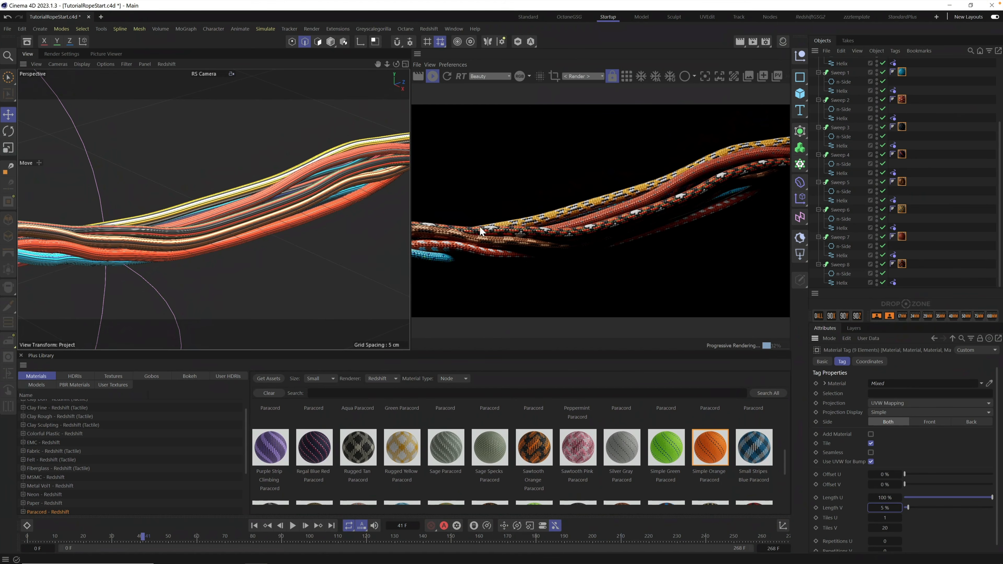
Try a Length V of 4% on all nine selected material tags and compare it in a closer view.
right_click_drag(247, 210, 481, 147, "alt")
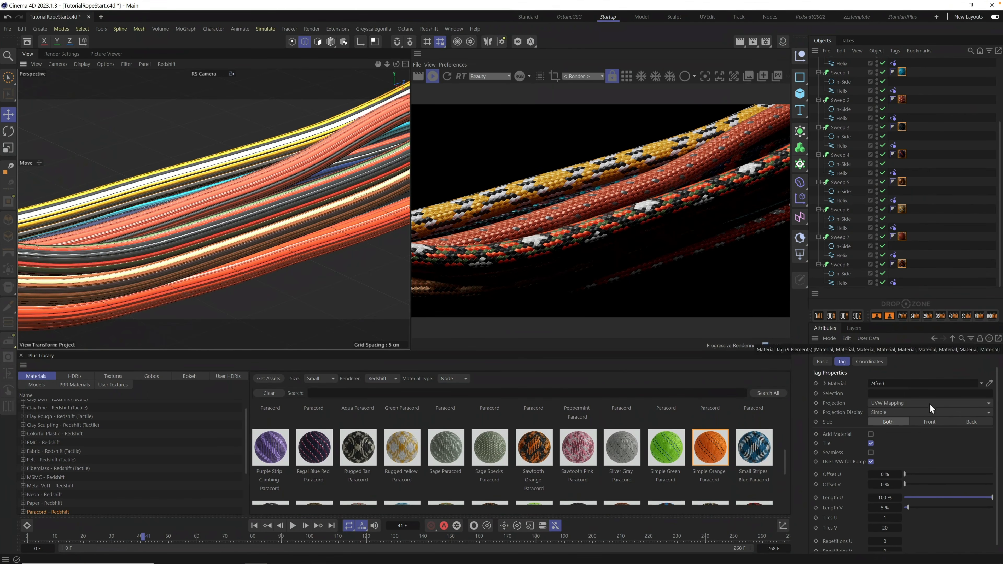
left_click(893, 508)
type("4")
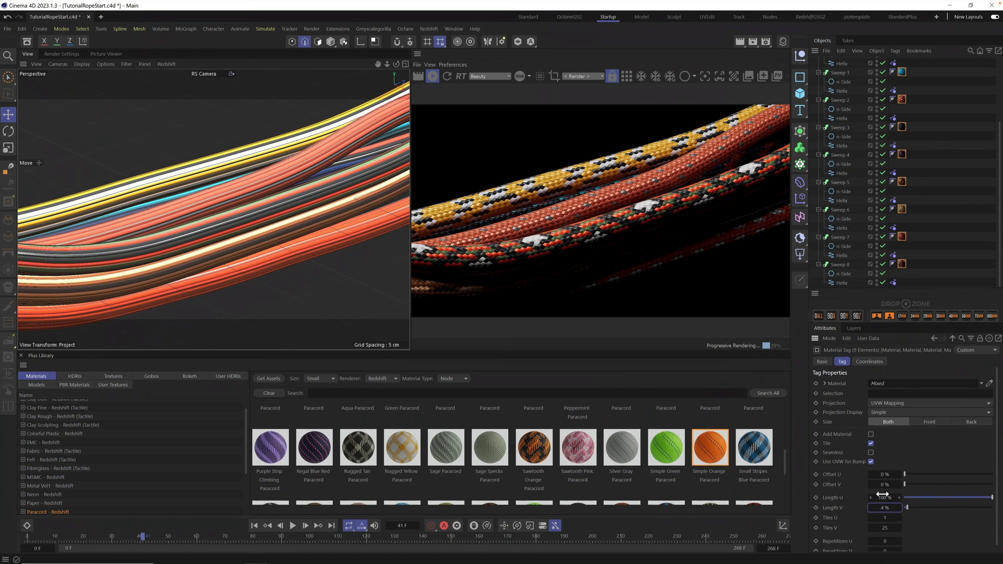
key("Return")
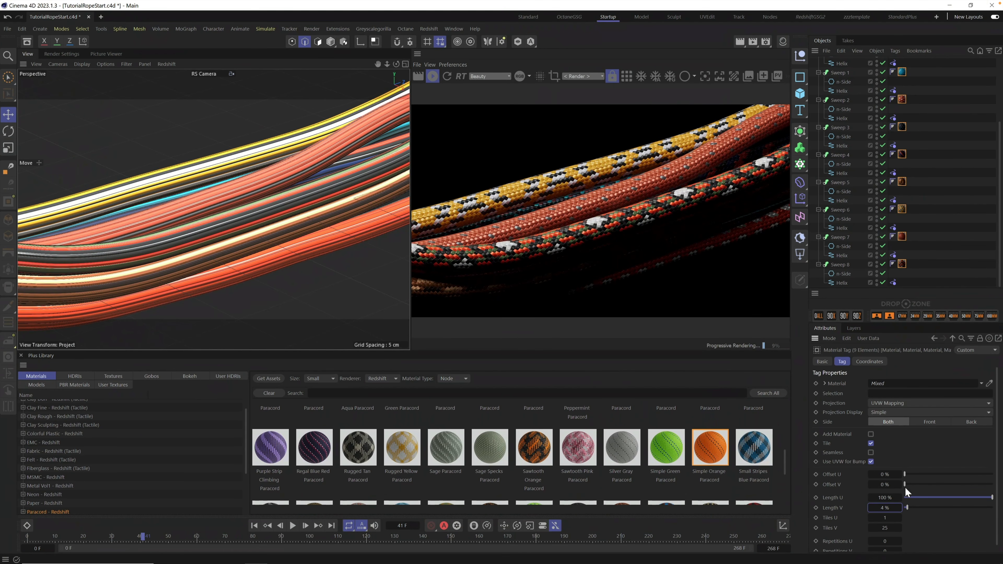
Set the Length V of the nine selected material tags to 12%.
left_click(885, 508)
type("12")
key("Return")
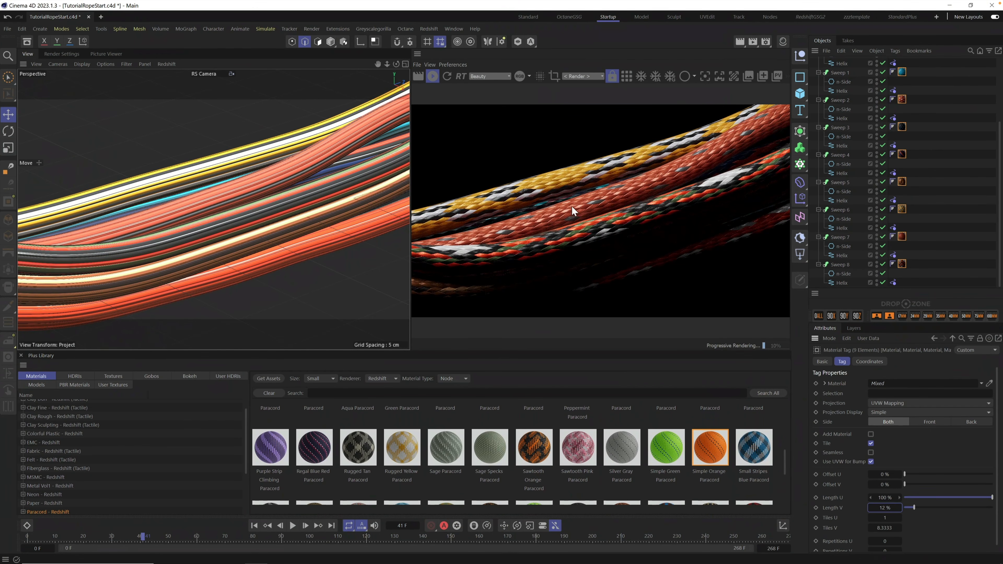
Set the Length V of the nine selected material tags to 4% and check the tiling along more of the rope.
left_click(885, 508)
type("4")
key("Return")
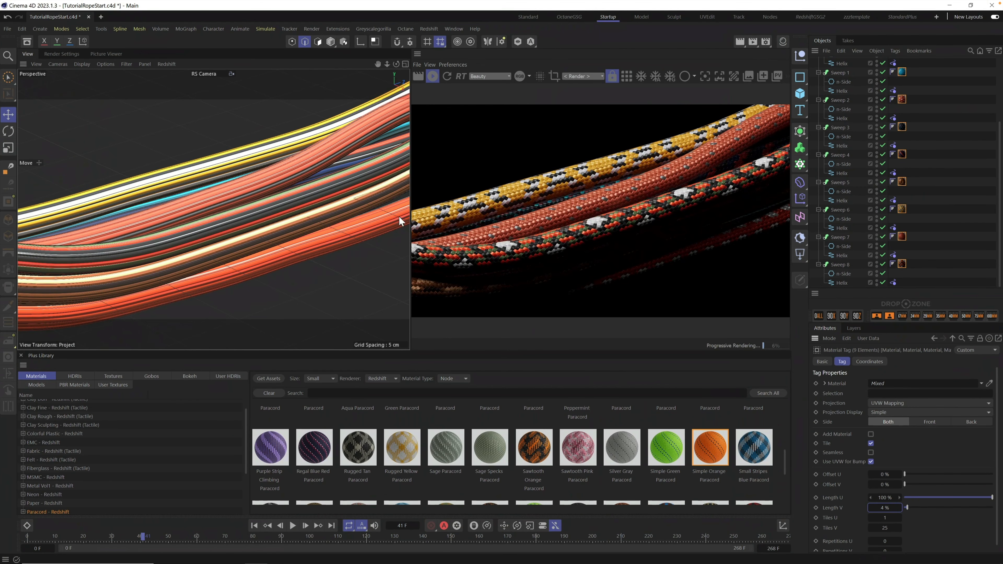
left_click_drag(259, 224, 275, 203, "alt")
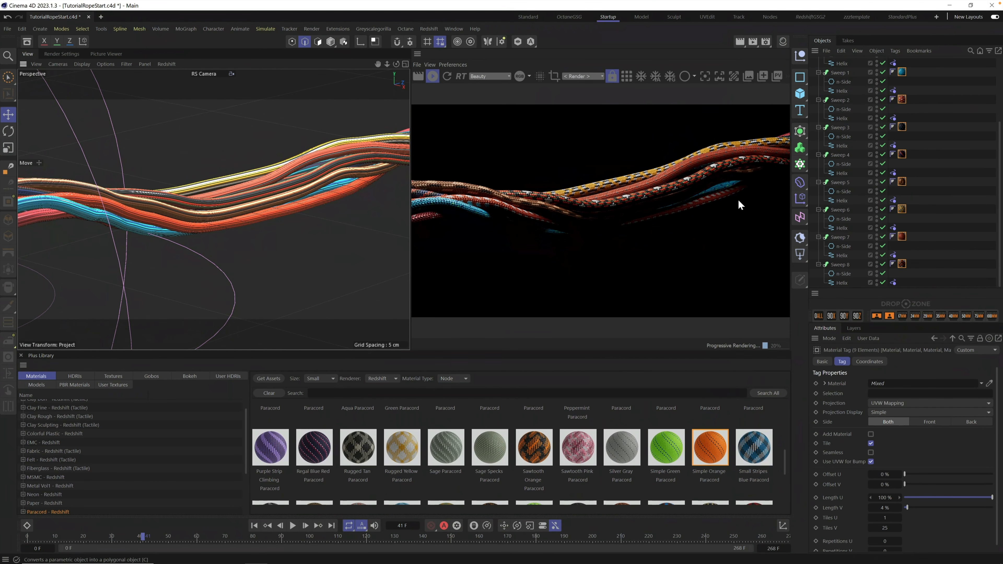
Add a 200 cm cube and, from outside the RS Camera view, move it below the rope to about Y -204.8 cm, Z -90.7 cm.
scroll(998, 133, "up", 5)
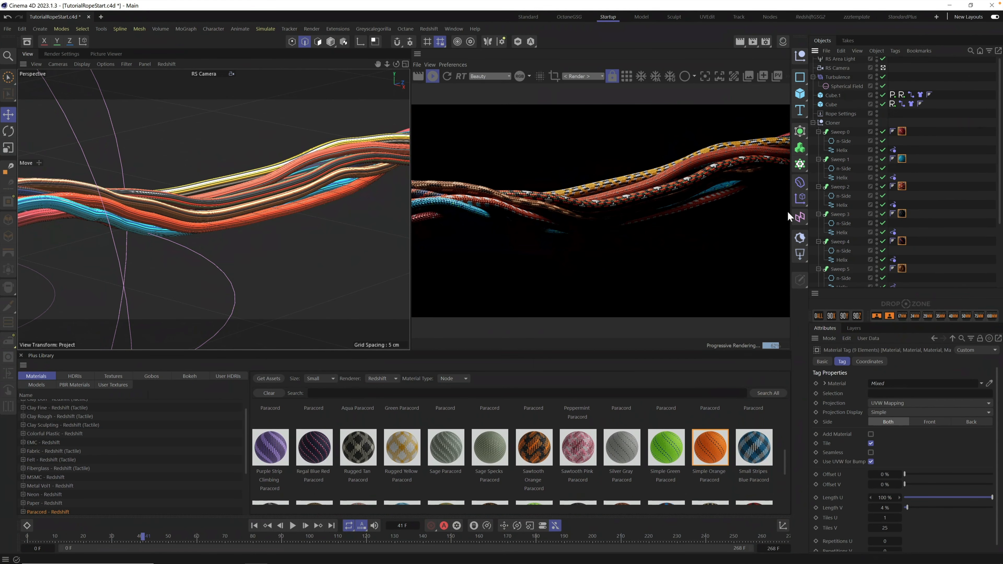
left_click(813, 122)
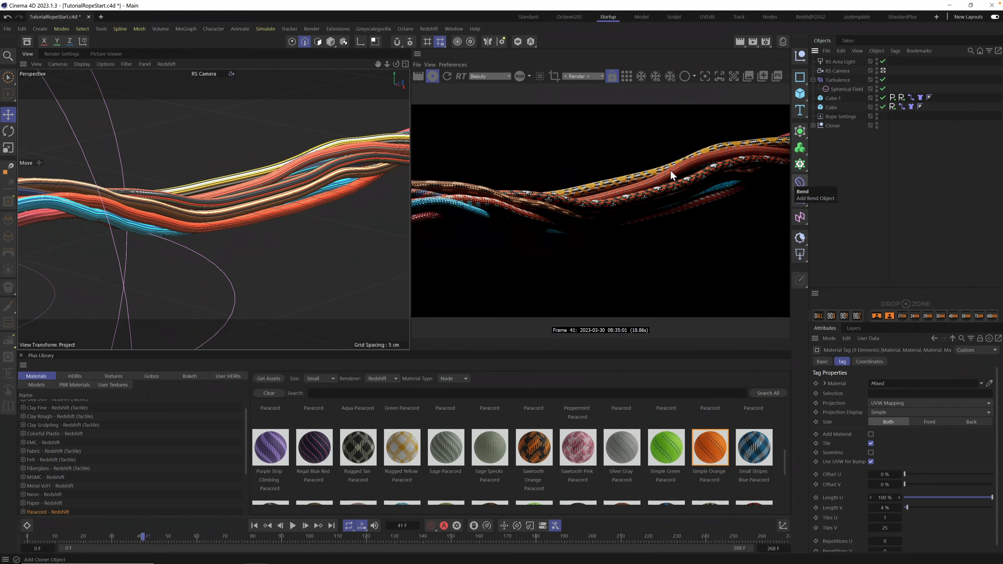
left_click(801, 94)
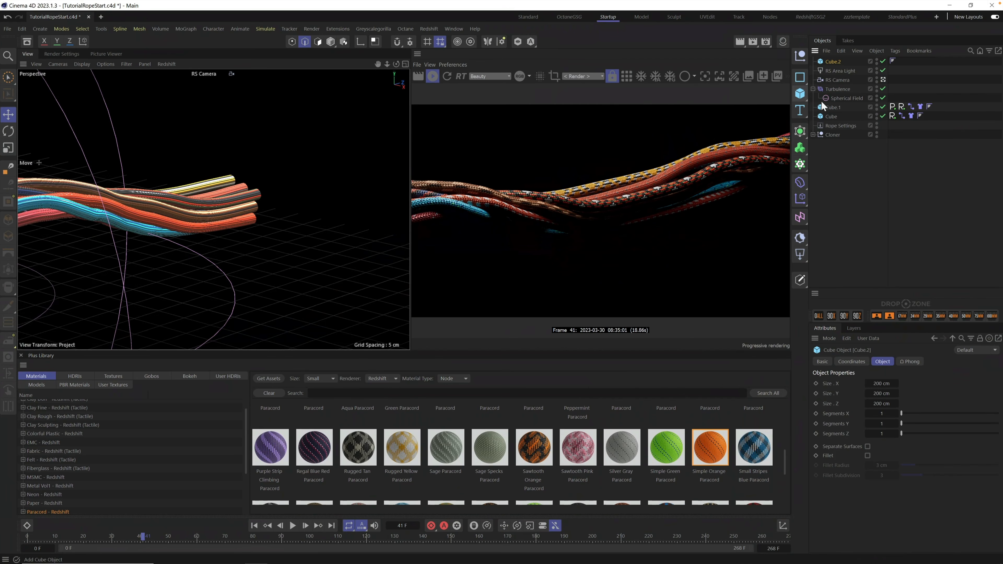
left_click(883, 80)
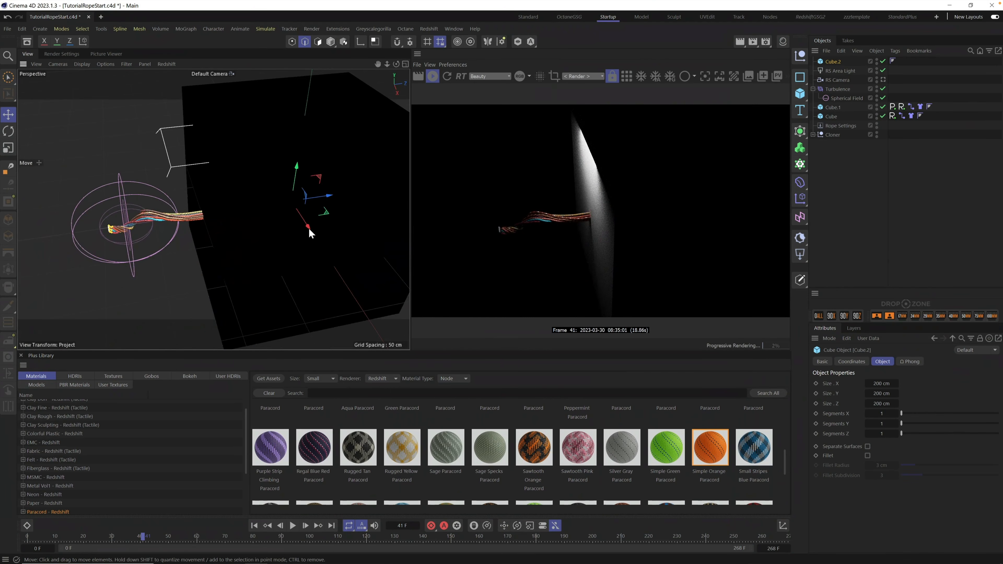
scroll(269, 254, "up", 2)
left_click_drag(308, 183, 261, 270)
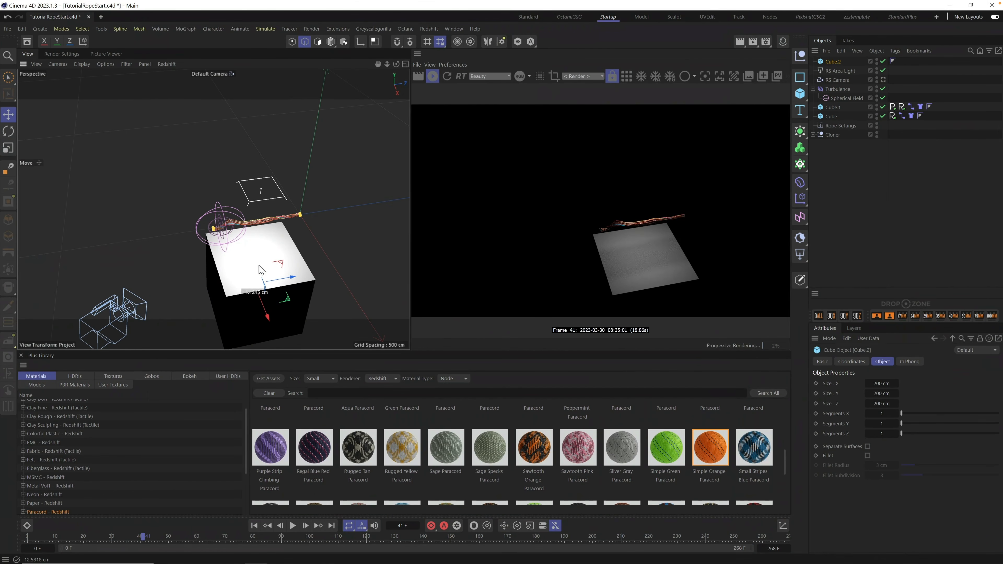
left_click(884, 80)
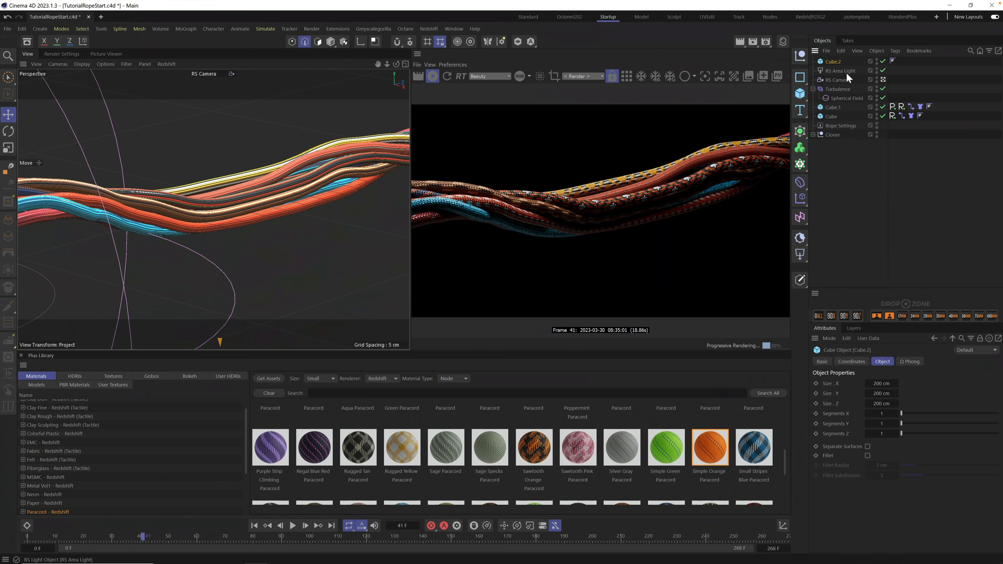
Raise the new cube closer to the underside of the rope, to a Y position of about -174.8 cm.
left_click(852, 362)
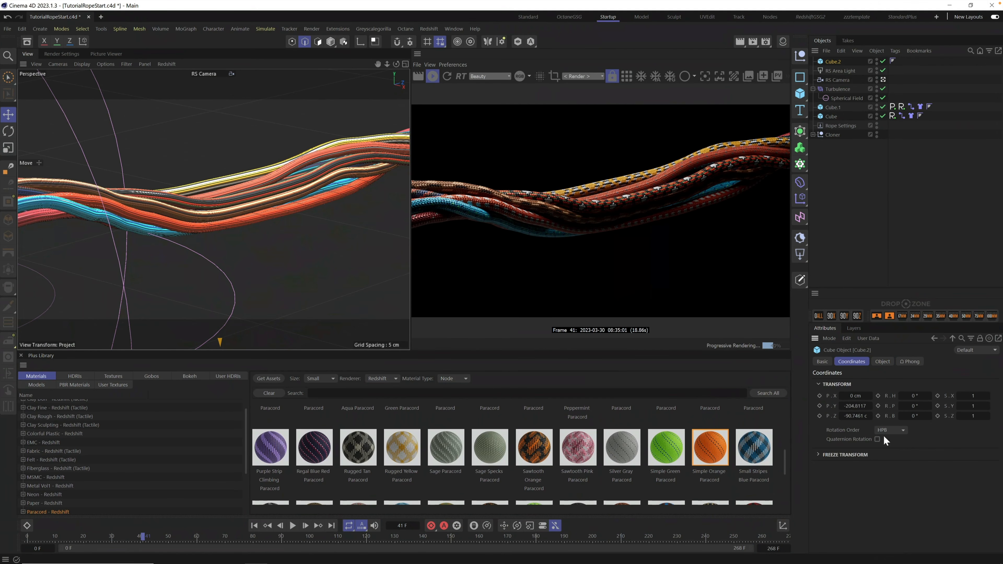
mouse_move(857, 406)
left_mouse_down()
mouse_move(793, 410)
mouse_move(857, 413)
mouse_move(860, 424)
mouse_move(866, 415)
left_mouse_up()
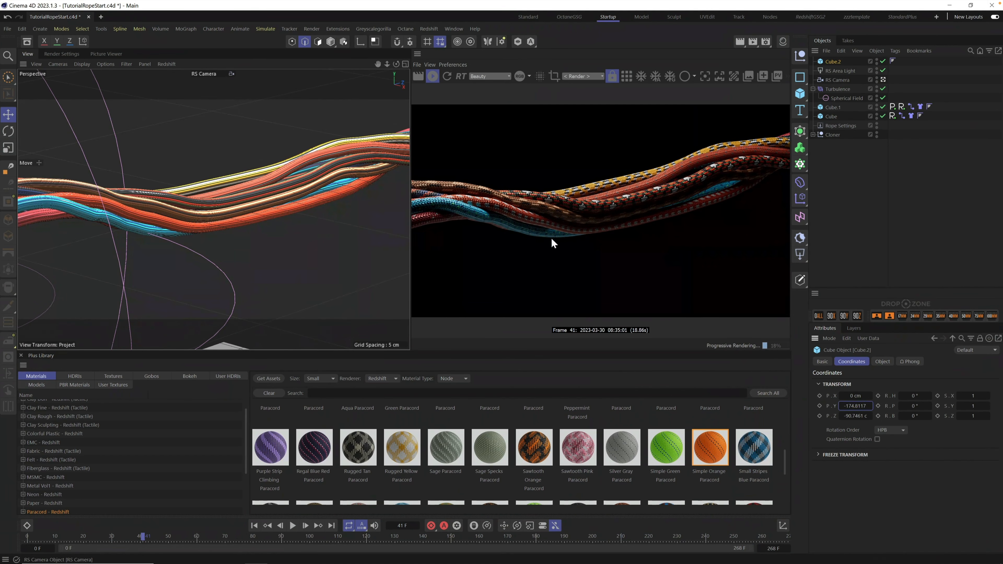
right_click_drag(208, 211, 367, 192, "alt")
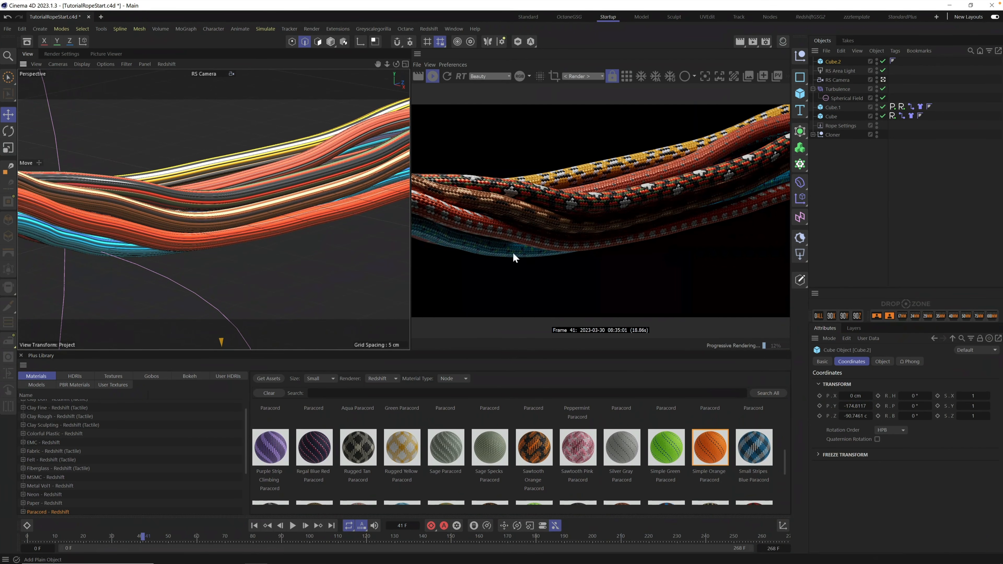
Compare the rope's underside lighting in the render with the bounce cube disabled and enabled again.
left_click(883, 62)
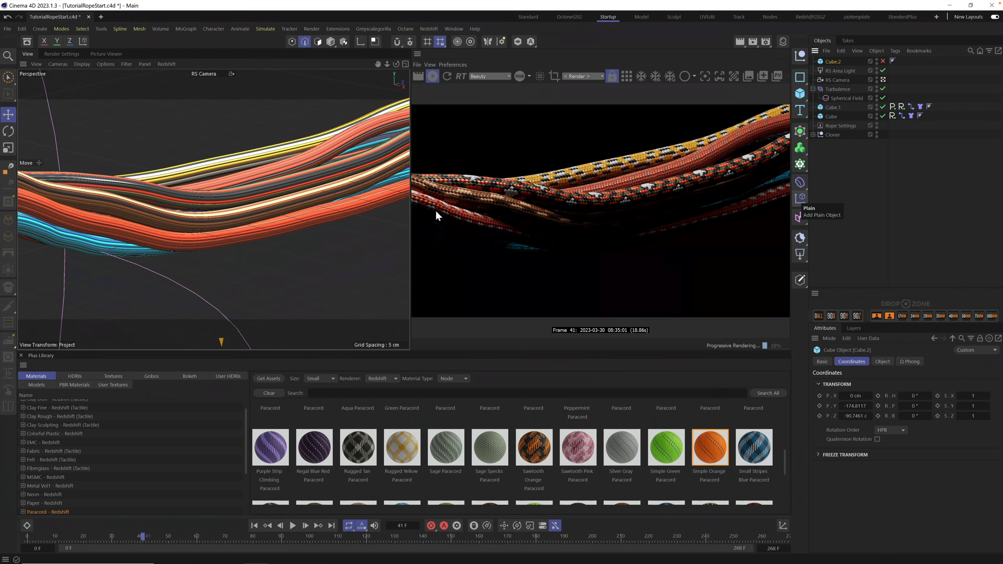
left_click(883, 61)
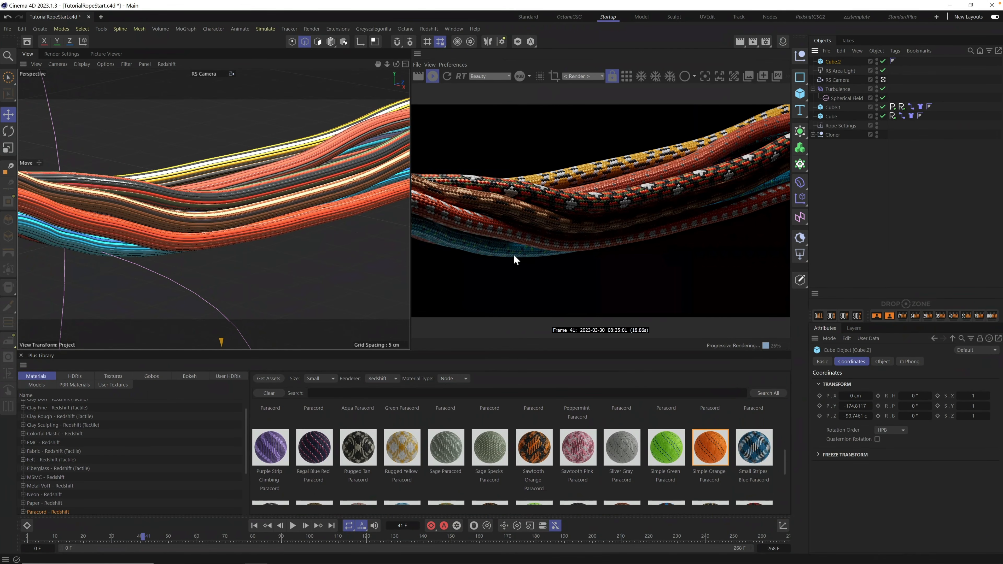
middle_click_drag(186, 238, 265, 239, "alt")
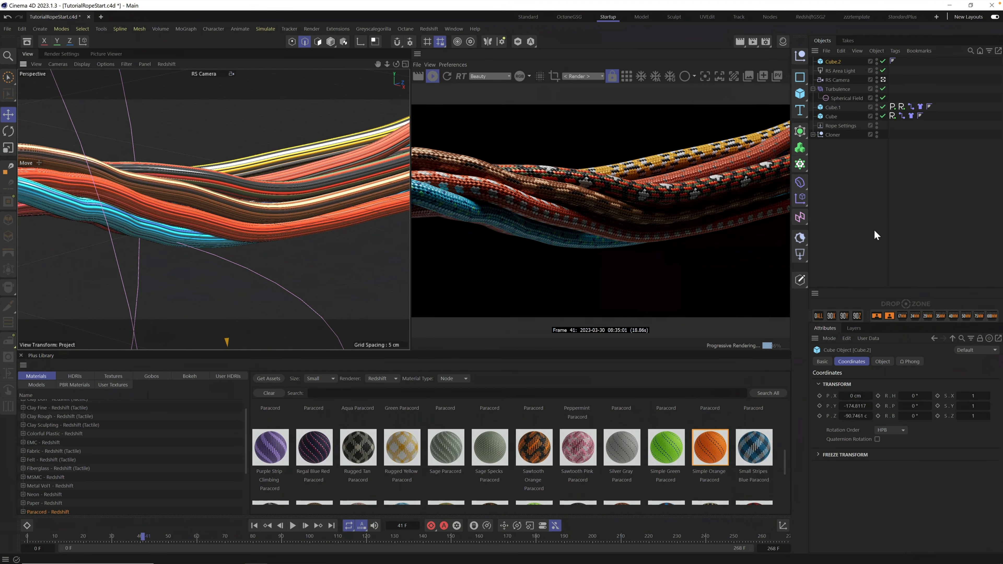
Add a Redshift Object render tag to Sweep 0 inside the Cloner.
key("ctrl+d")
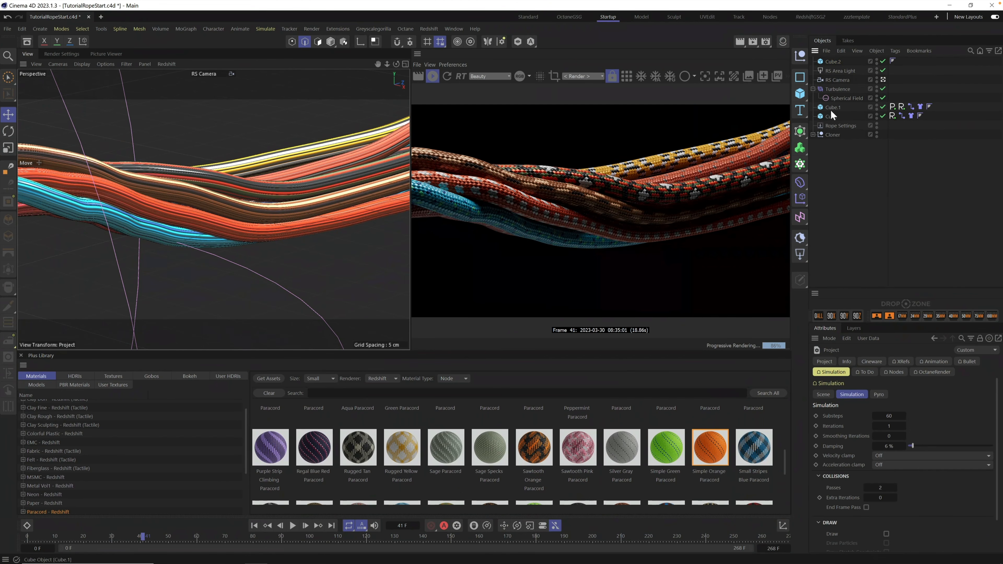
left_click(813, 135)
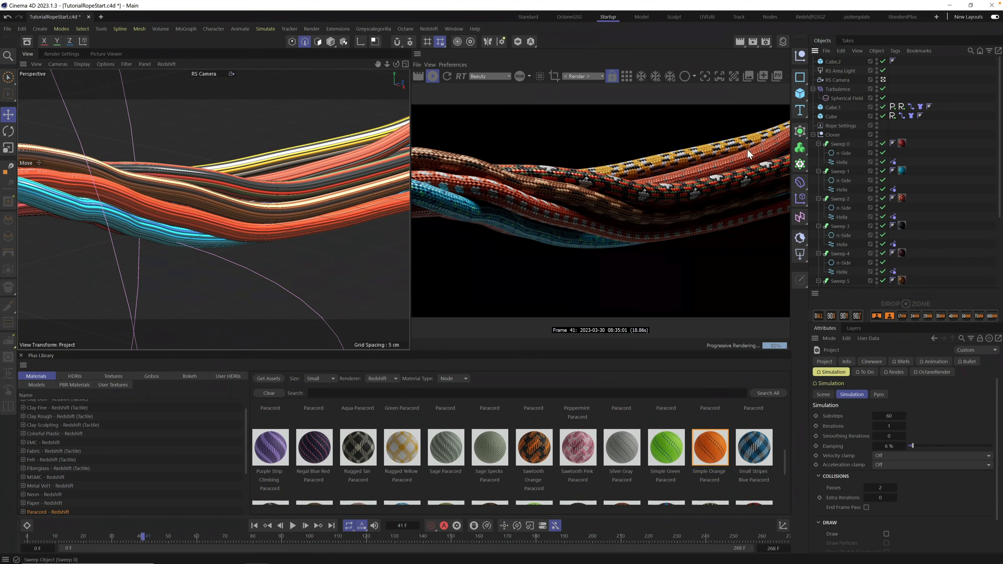
left_click(800, 131)
left_click(843, 144)
left_click(895, 51)
mouse_move(916, 174)
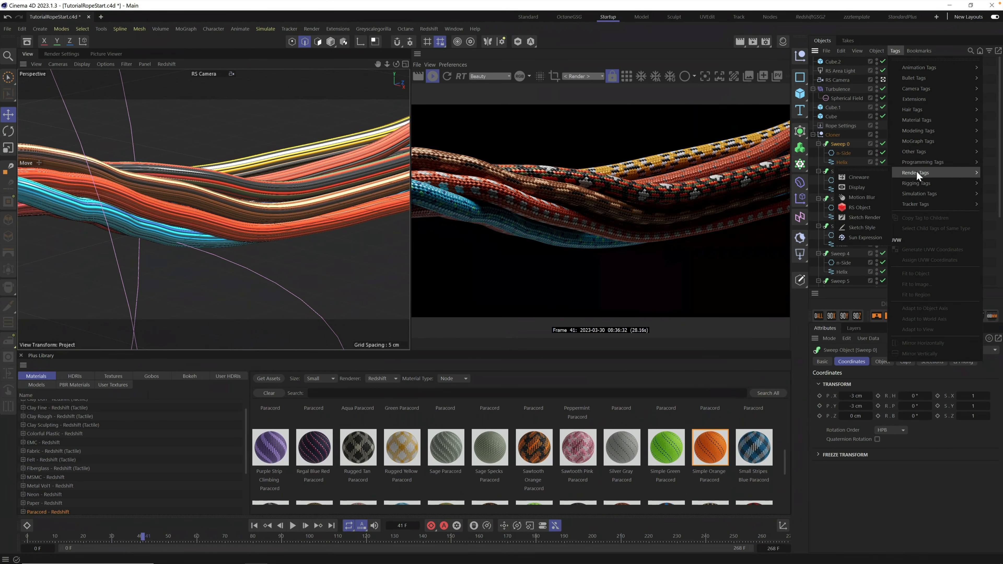
left_click(860, 207)
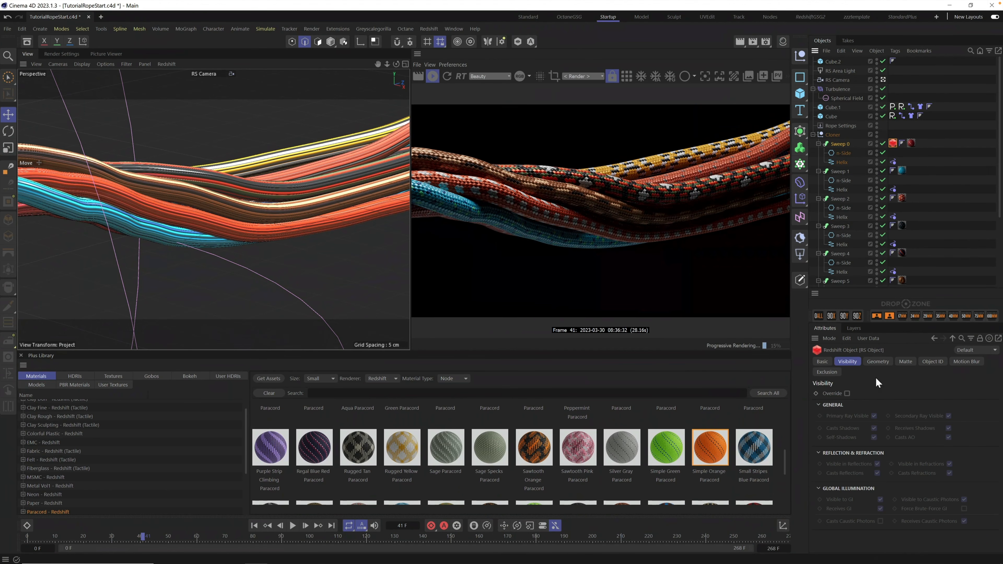
Override the tag's geometry settings, enable tessellation, turn off Screen Space Adaptive and set Maximum Subdivisions to 2.
left_click(877, 361)
left_click(847, 393)
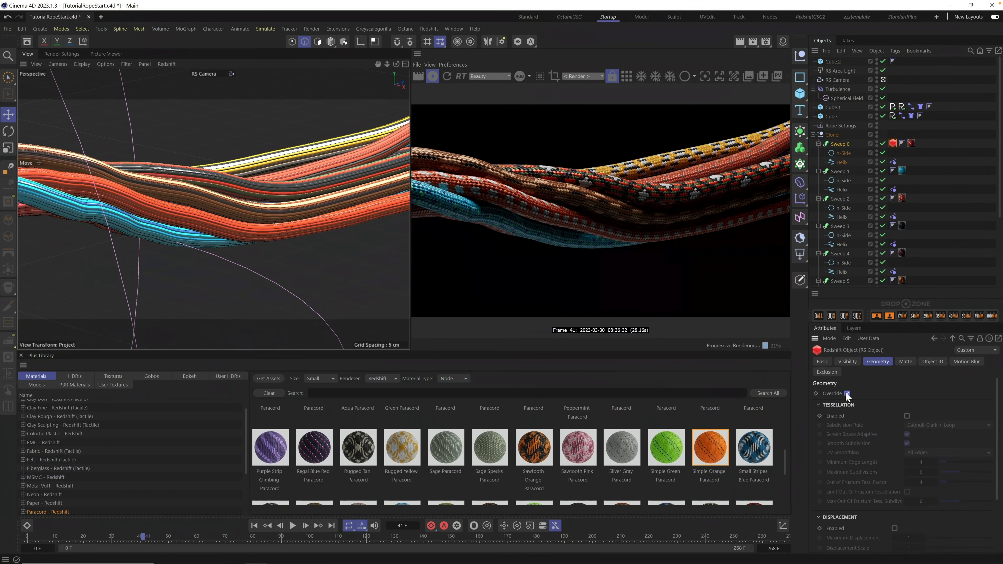
left_click(908, 415)
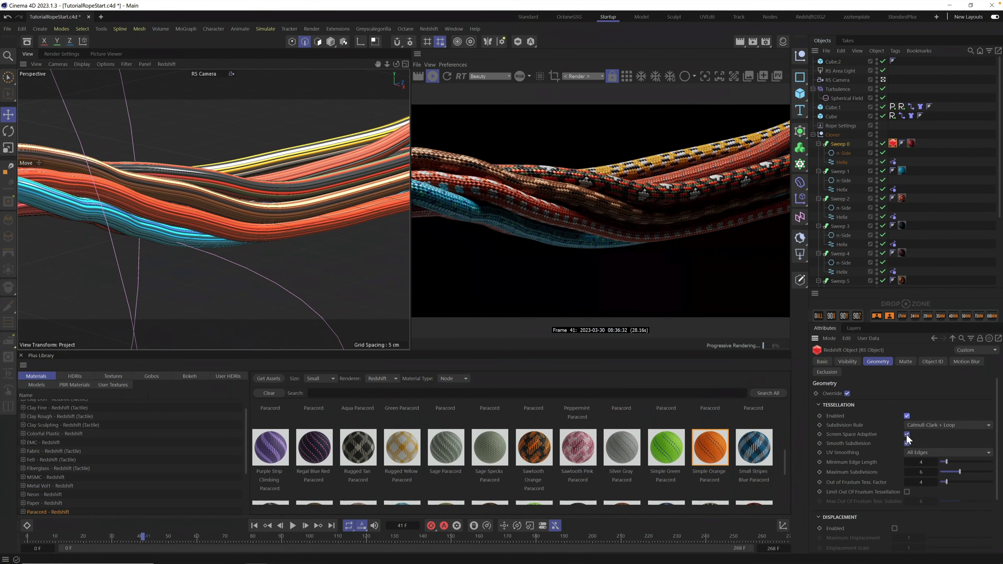
left_click(908, 434)
left_click(921, 472)
key("Return")
Try the Redshift Object tag on the Cloner, return it to Sweep 0 and delete it.
left_click_drag(893, 132, 893, 134)
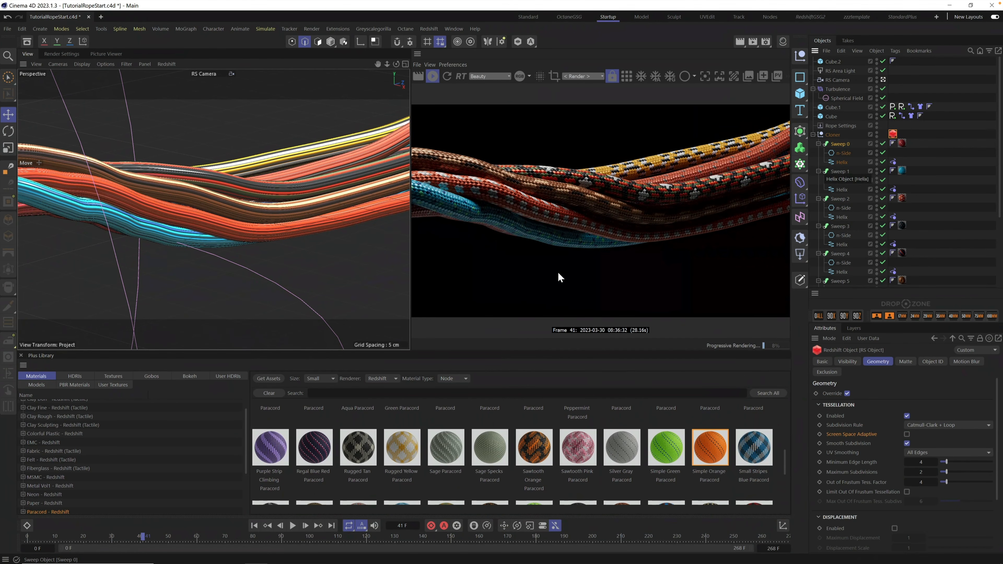
left_click_drag(894, 135, 912, 144)
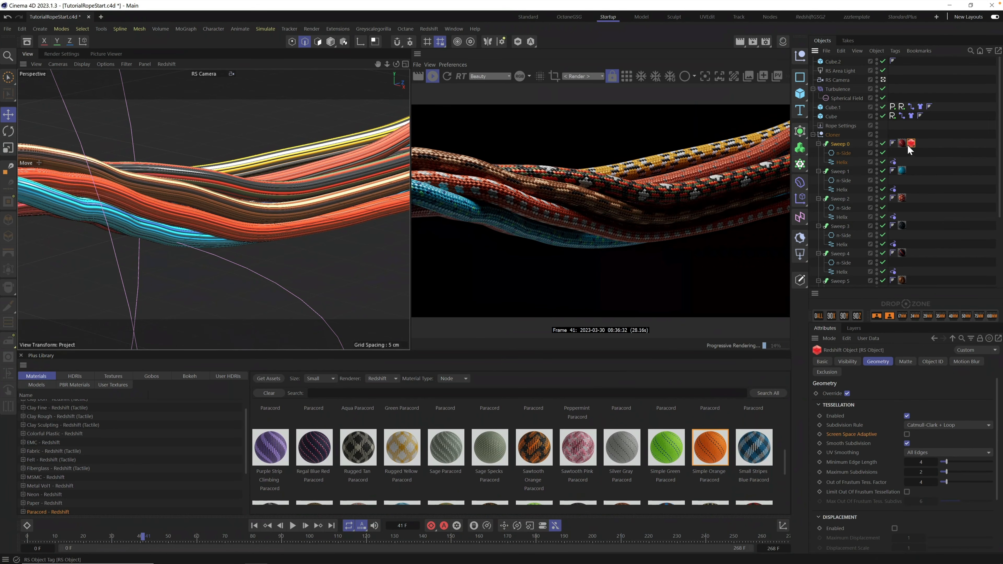
key("Delete")
Frame more of the twisted rope and set the RS Camera's aperture to 2 with Bokeh enabled.
right_click_drag(246, 217, 129, 274, "alt")
left_click_drag(247, 215, 271, 213, "alt")
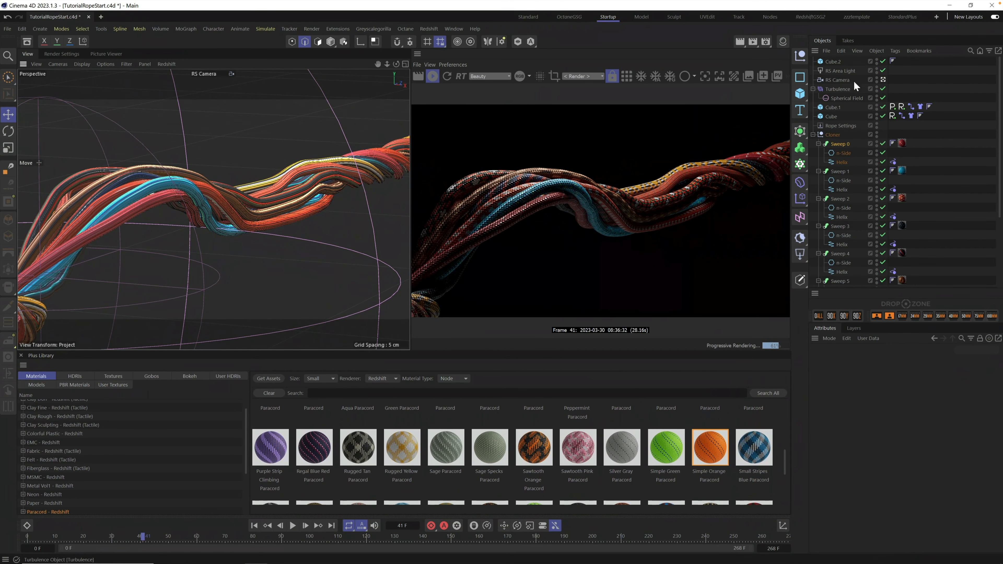
left_click(838, 80)
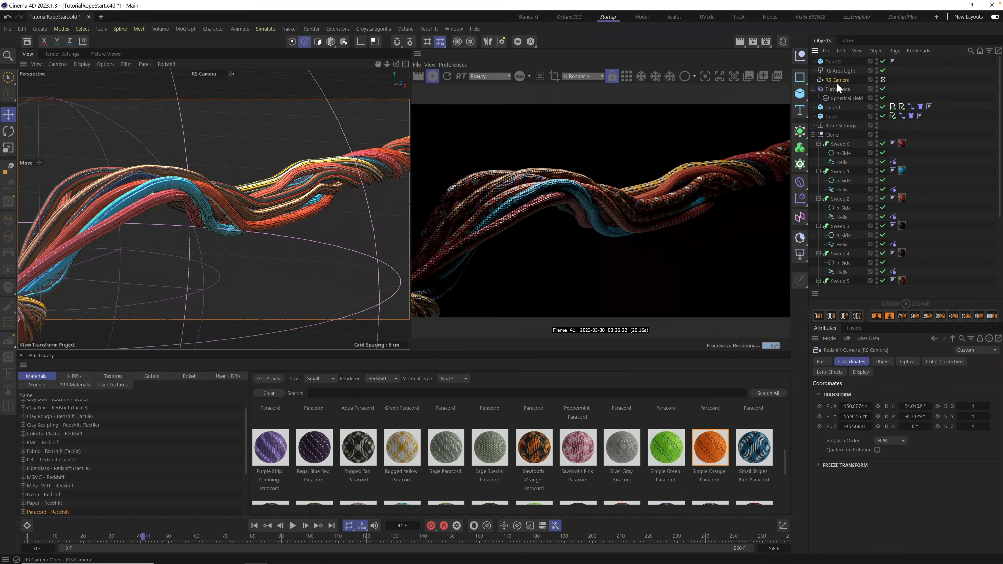
left_click(914, 362)
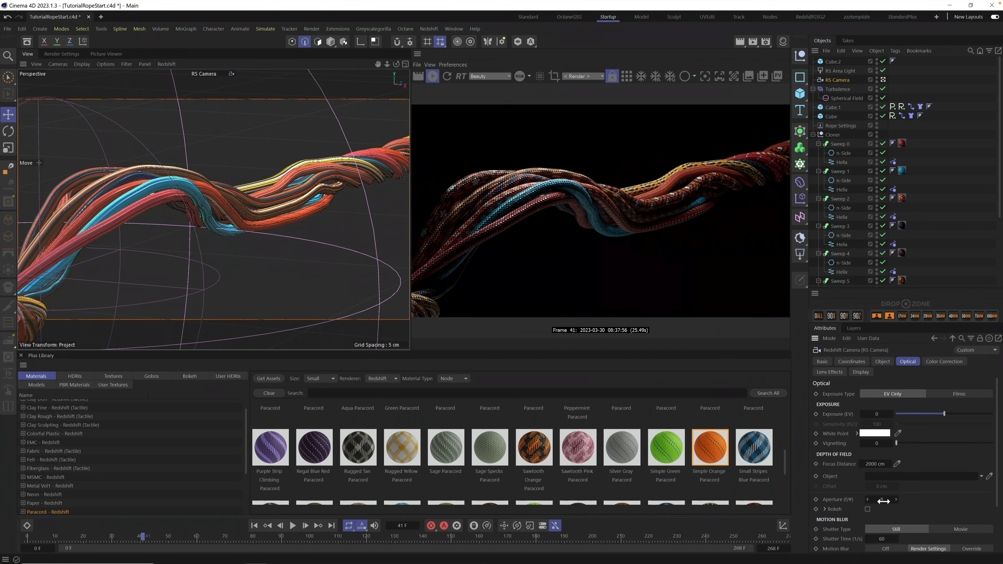
double_click(884, 501)
left_click(868, 509)
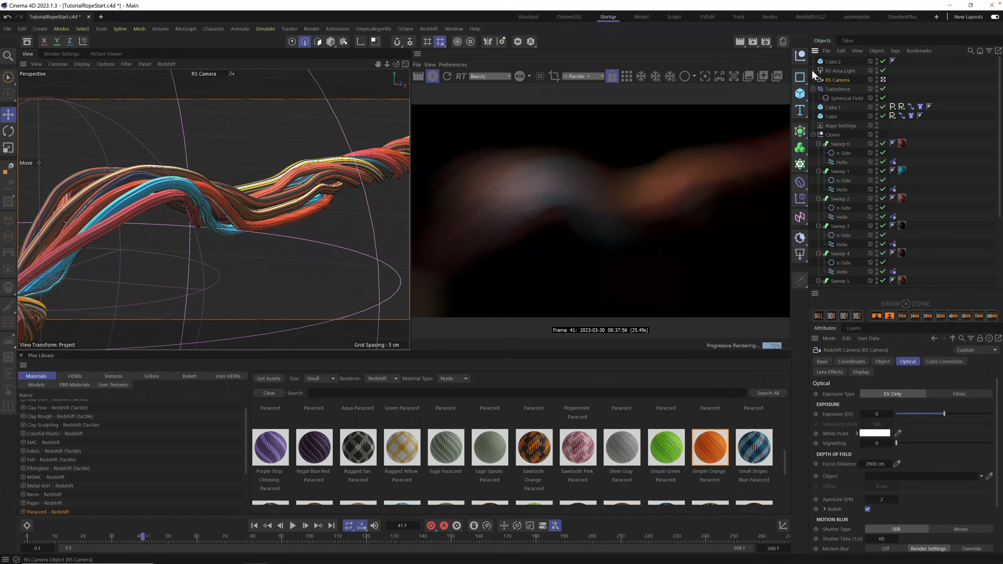
Add a null named Focus and assign it as the RS Camera's depth-of-field focus object.
left_click(800, 57)
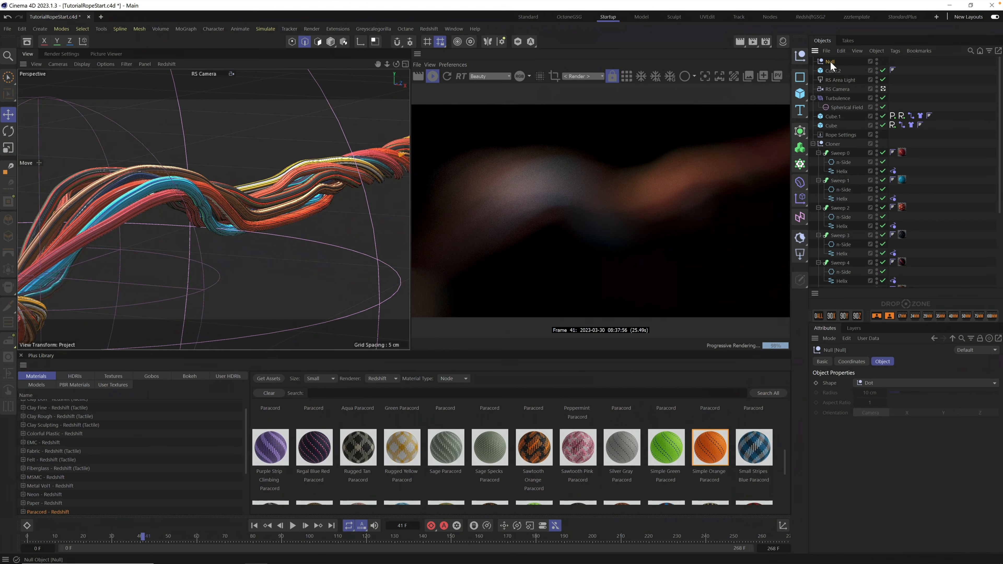
double_click(829, 62)
type("Focus")
key("Return")
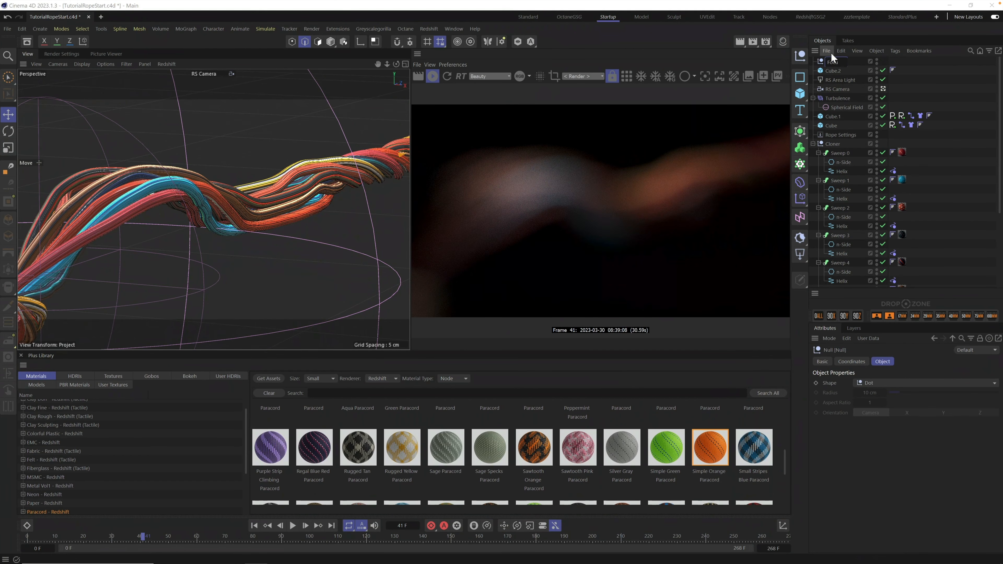
left_click(835, 88)
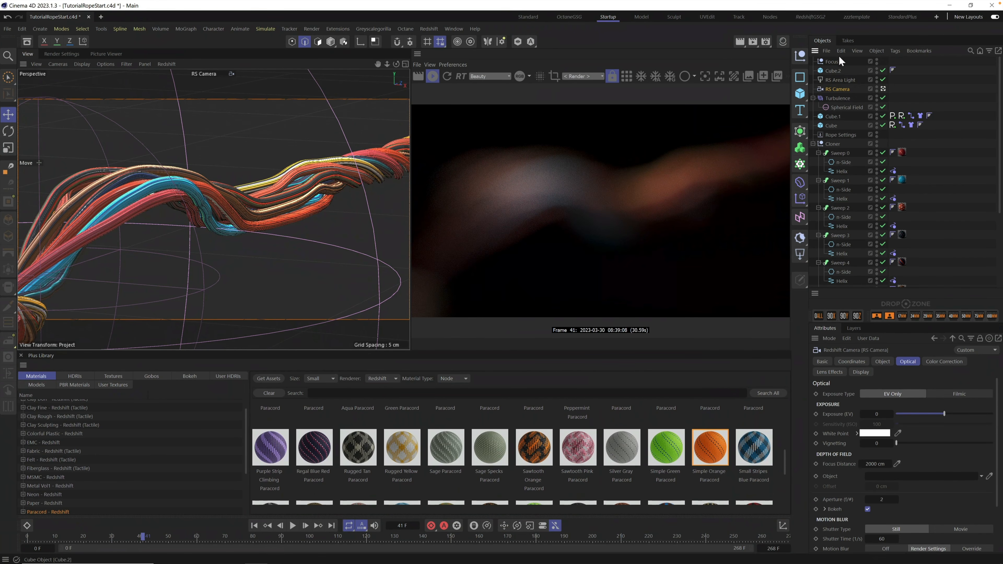
left_click_drag(831, 62, 910, 477)
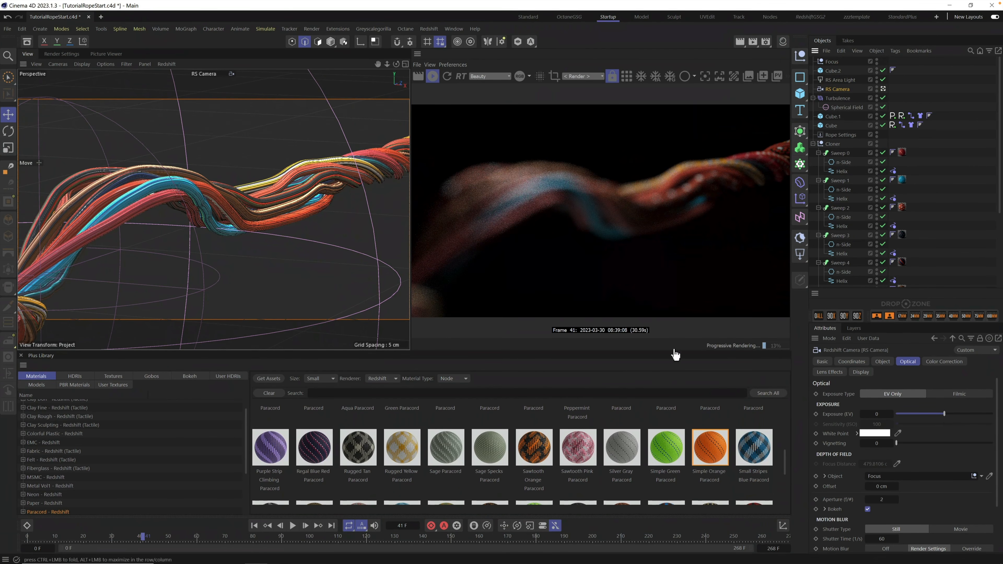
Use the Place tool in Model mode to position the Focus null on the rope strands near the middle of the frame.
left_click(833, 61)
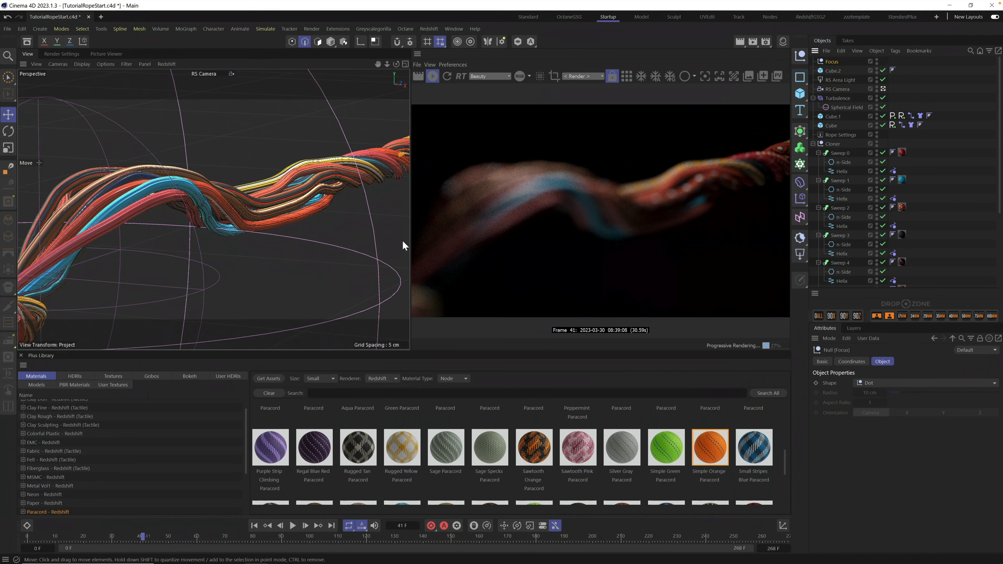
left_click(331, 41)
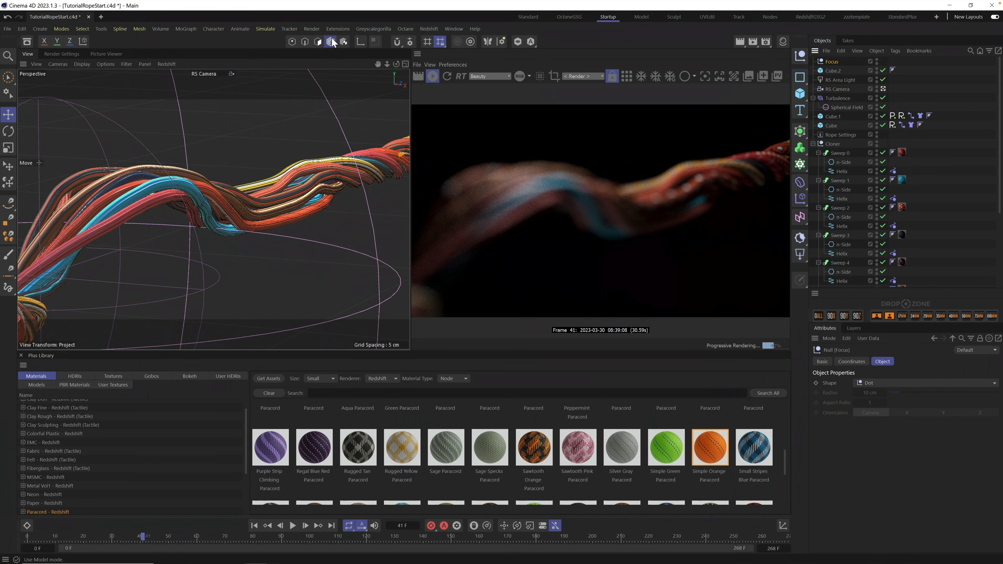
left_click(10, 167)
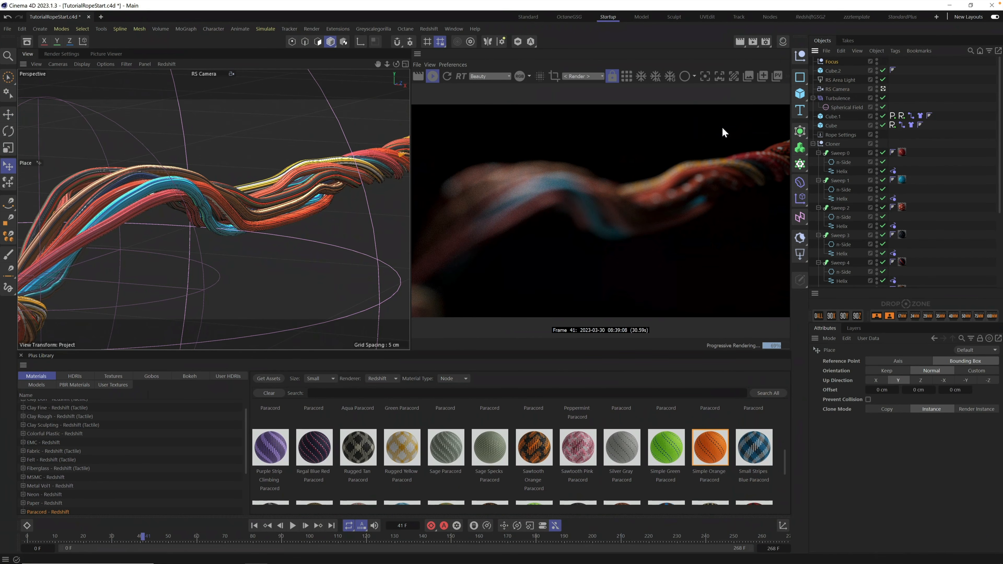
left_click_drag(233, 195, 242, 203)
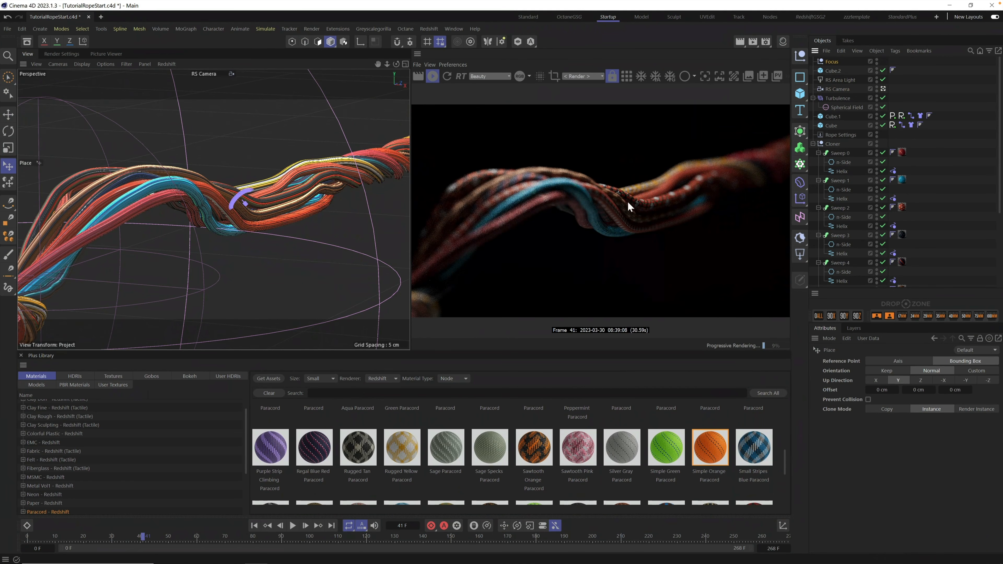
left_click(287, 188)
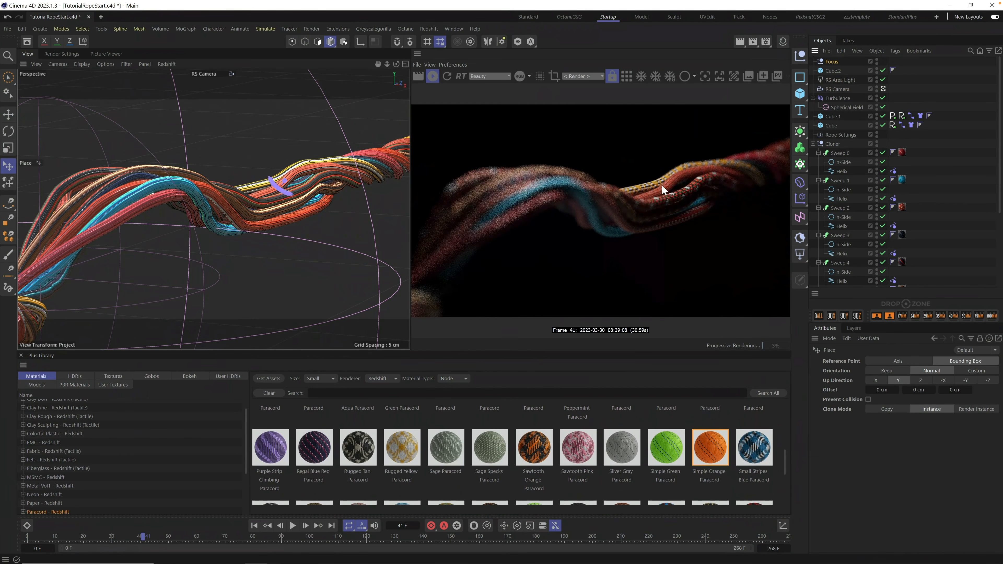
Reposition the Focus null on the near strands at the rope's loose end and reframe the camera closer on the bend.
left_click(115, 208)
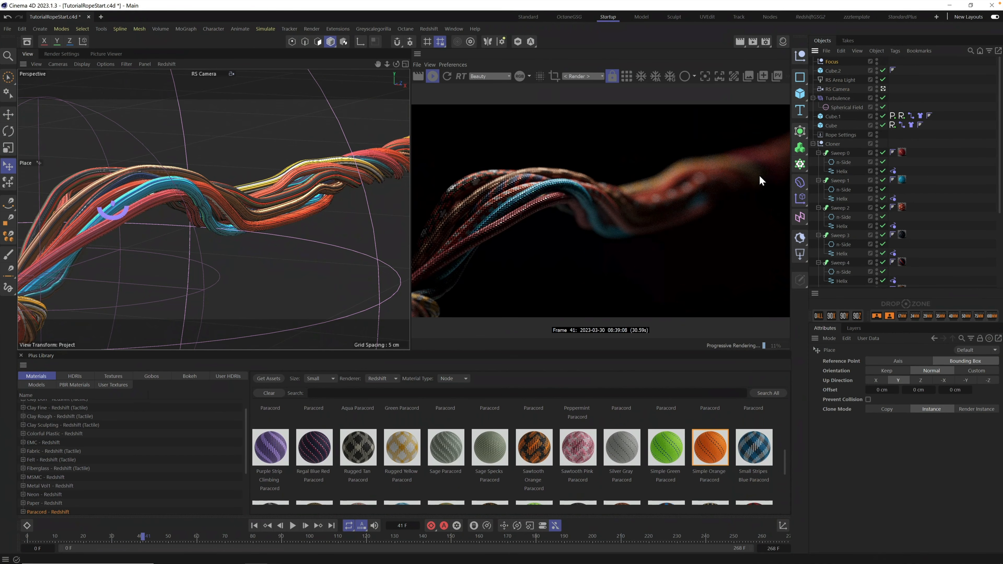
right_click_drag(238, 195, 175, 251, "alt")
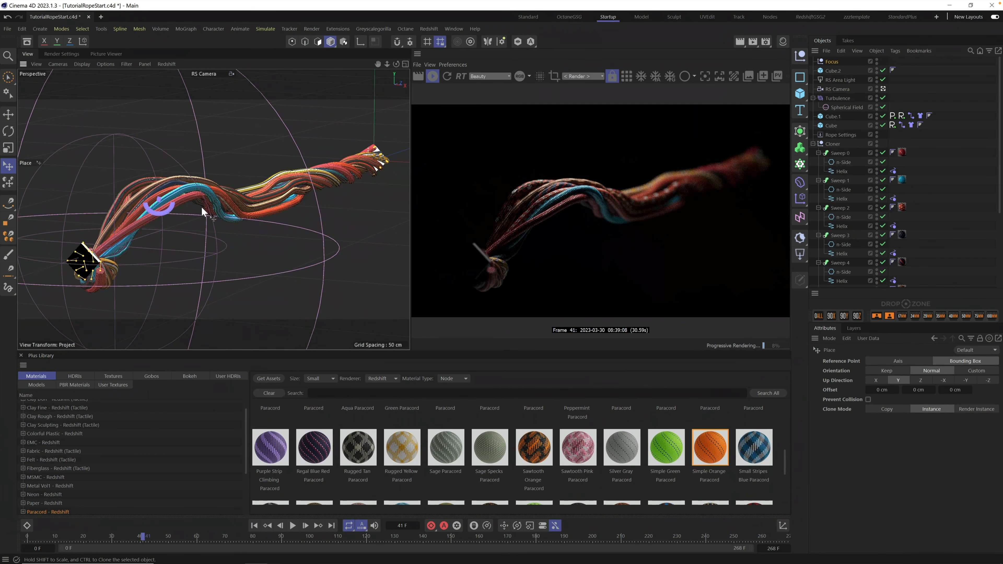
right_click_drag(202, 207, 444, 139, "alt")
left_click_drag(336, 185, 279, 202, "alt")
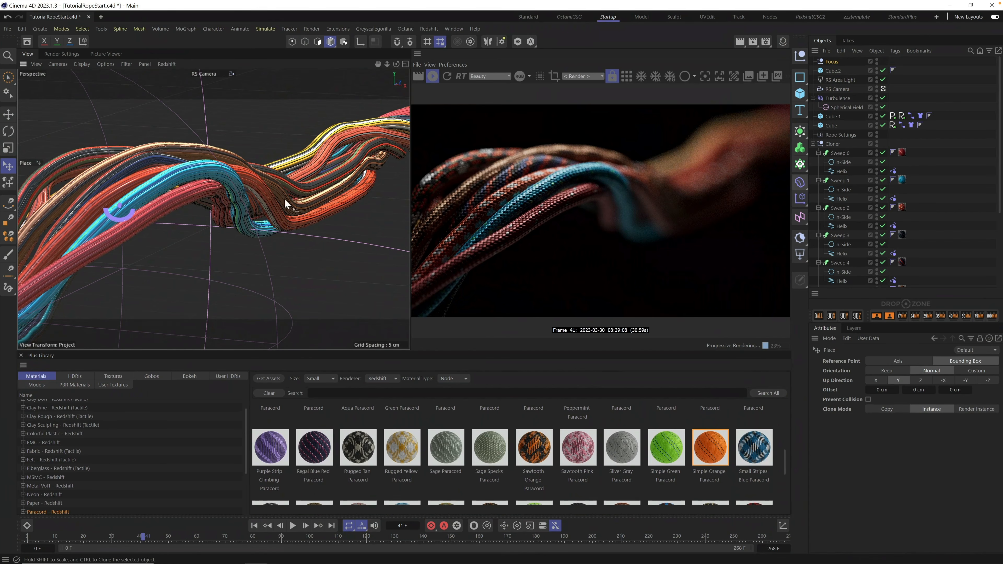
left_click_drag(320, 257, 259, 201, "alt")
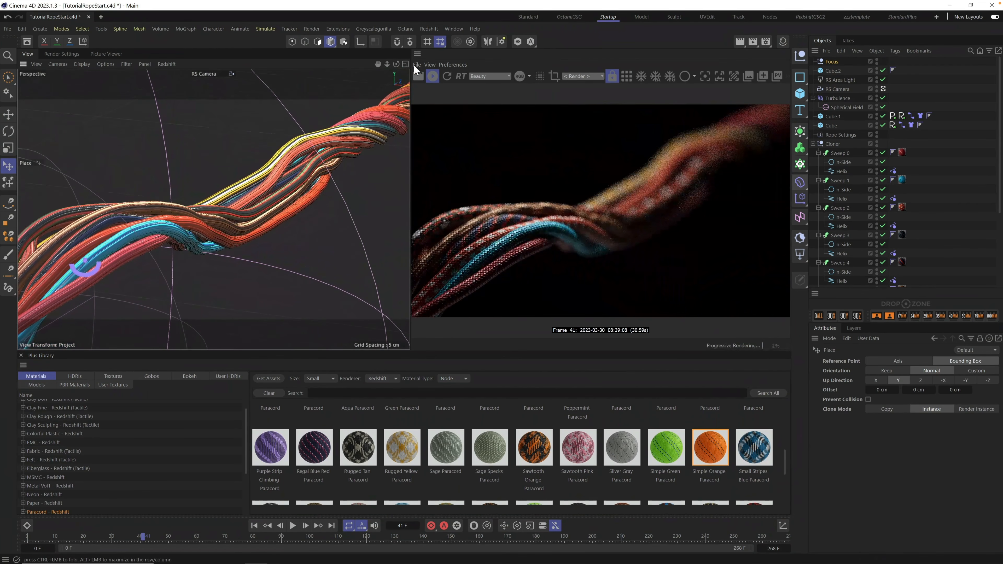
Play the animation to frame 53 with the live render stopped, restart the render and place the Focus null on the strands behind the blue cord.
left_click(432, 76)
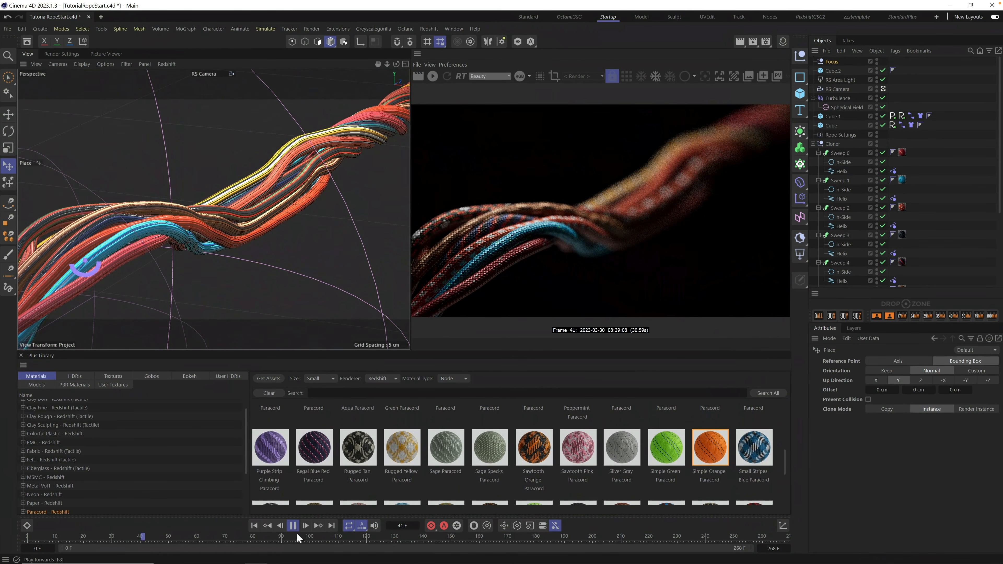
left_click(293, 526)
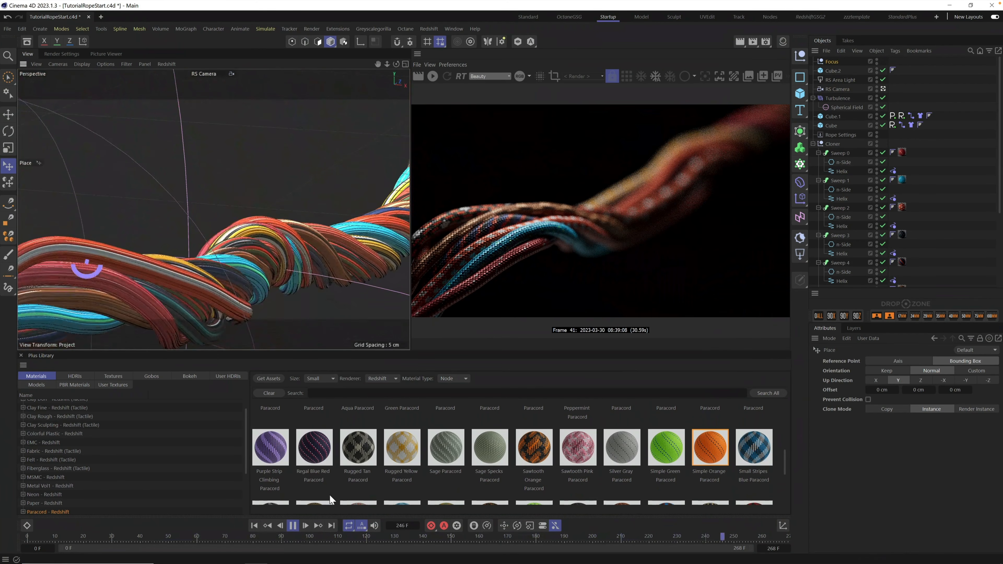
left_click(294, 526)
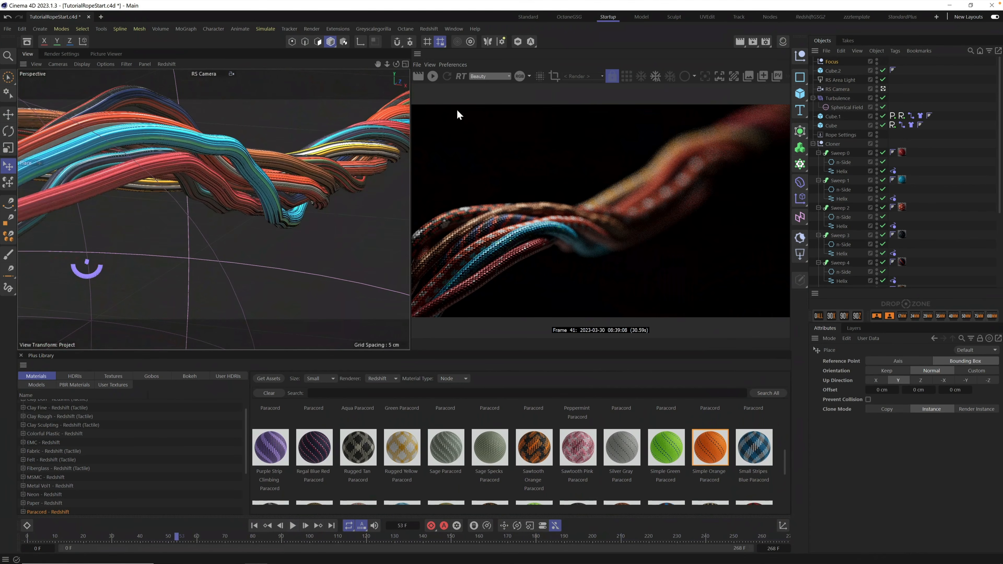
left_click(435, 76)
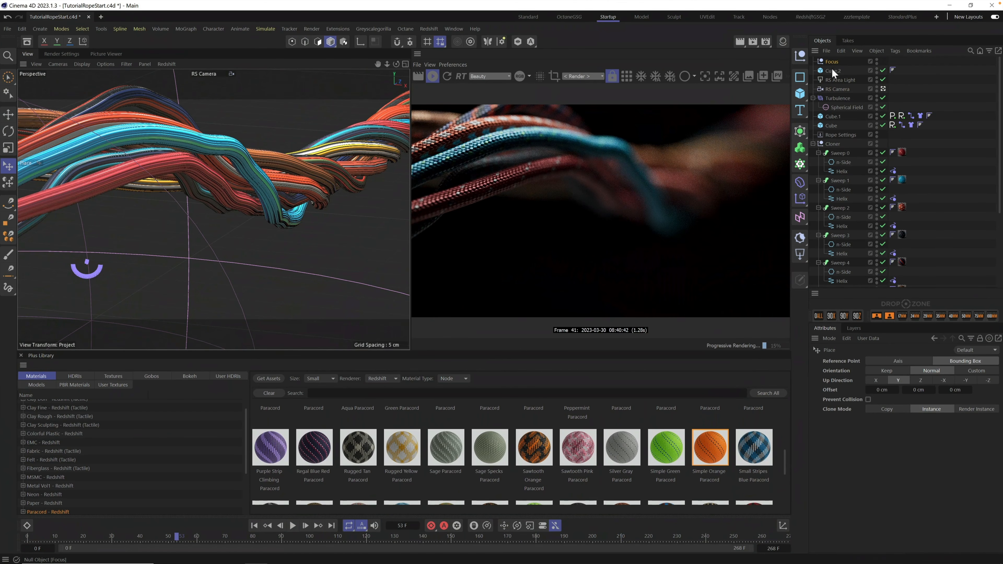
left_click_drag(261, 171, 279, 182)
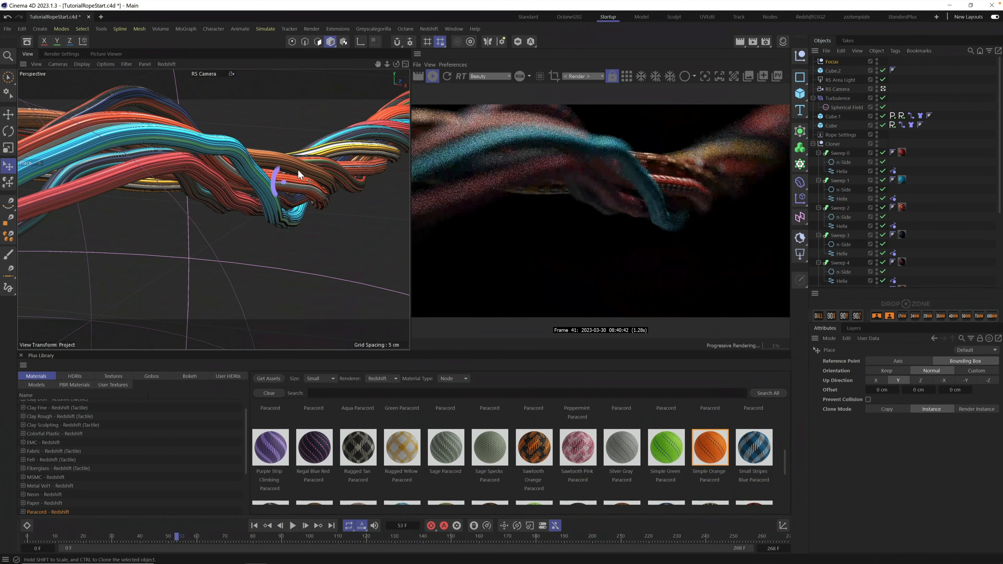
Try an aperture of 8 on the RS Camera, settle on 10, and orbit to a more dramatic angle of the strands.
left_click(840, 88)
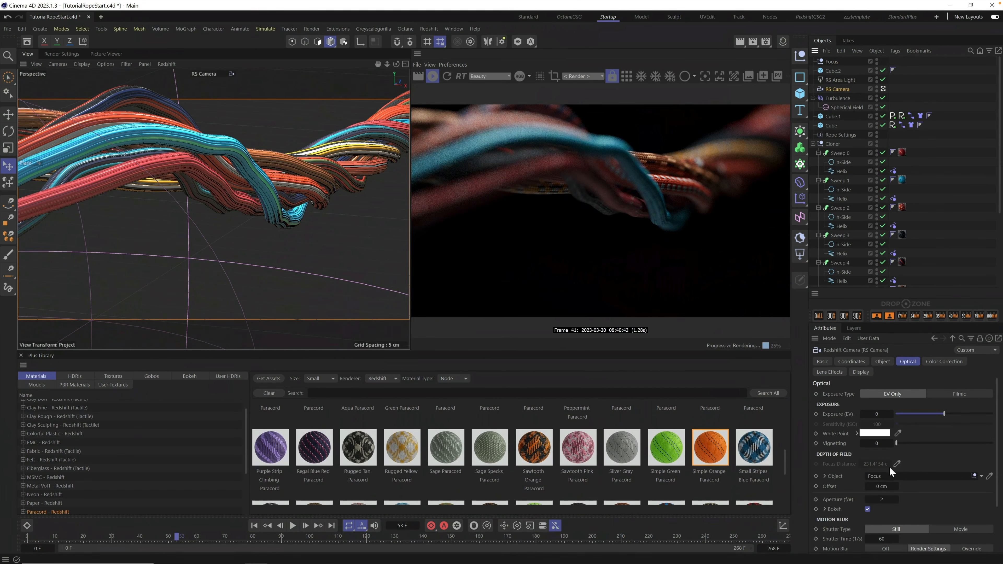
left_click(884, 499)
key("Return")
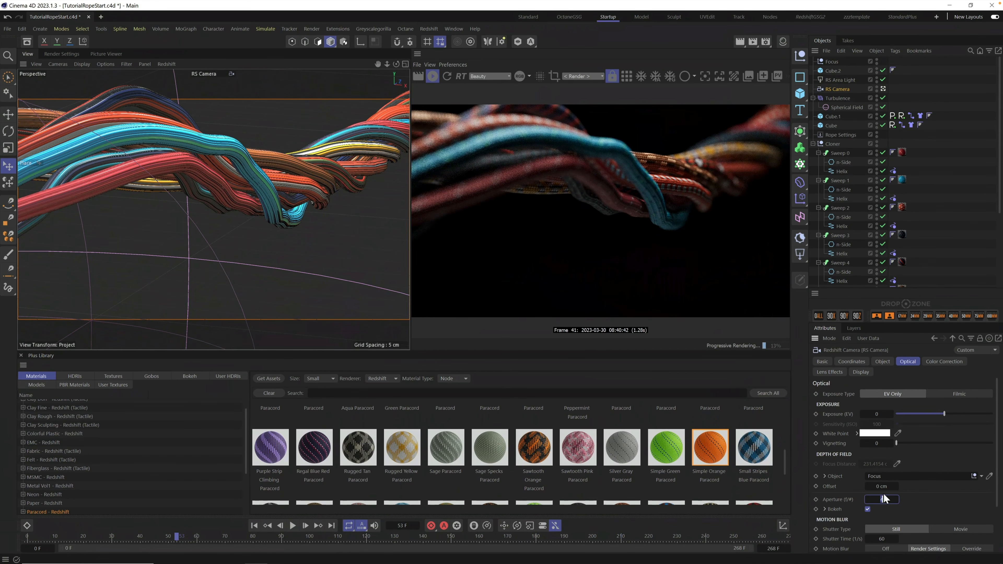
type("8")
key("Return")
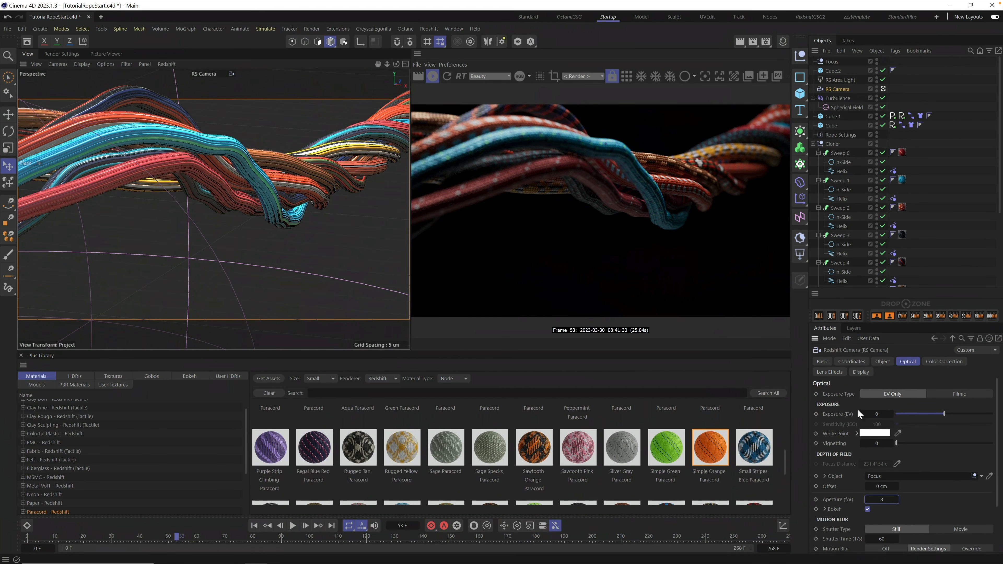
mouse_move(253, 201)
left_mouse_down("alt")
mouse_move(261, 209)
mouse_move(257, 197)
left_mouse_up("alt")
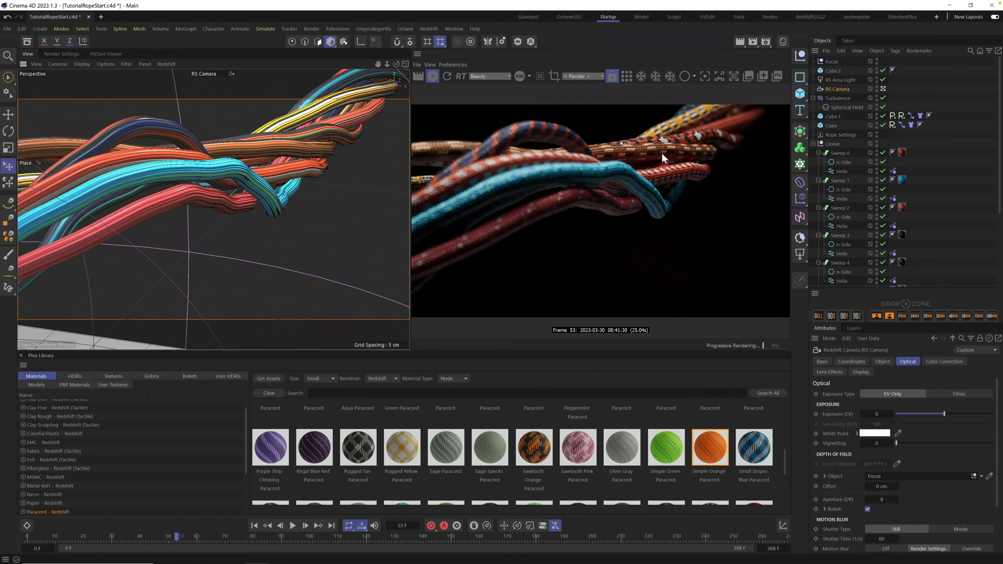
left_click(881, 500)
type("10")
key("Return")
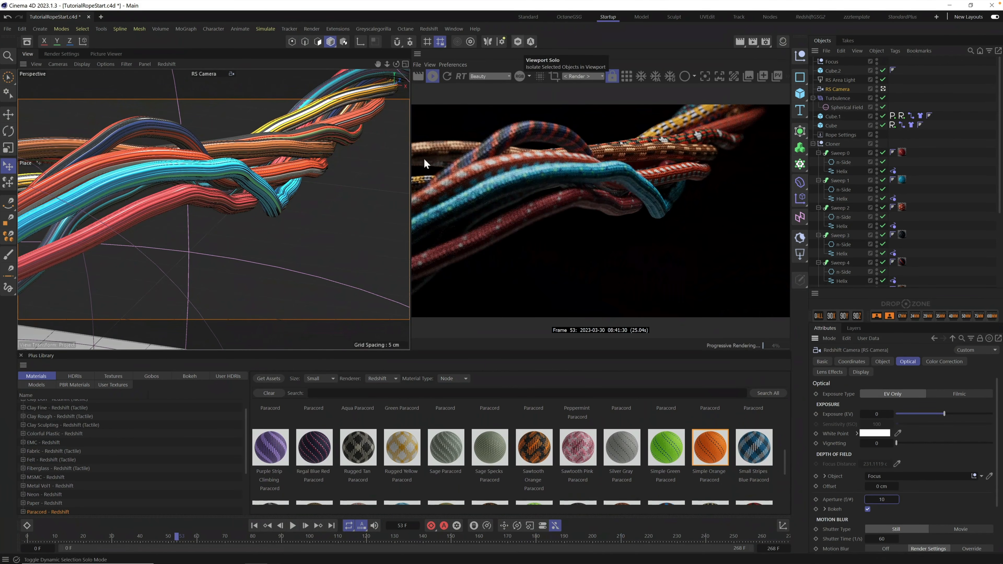
left_click_drag(235, 178, 250, 201, "alt")
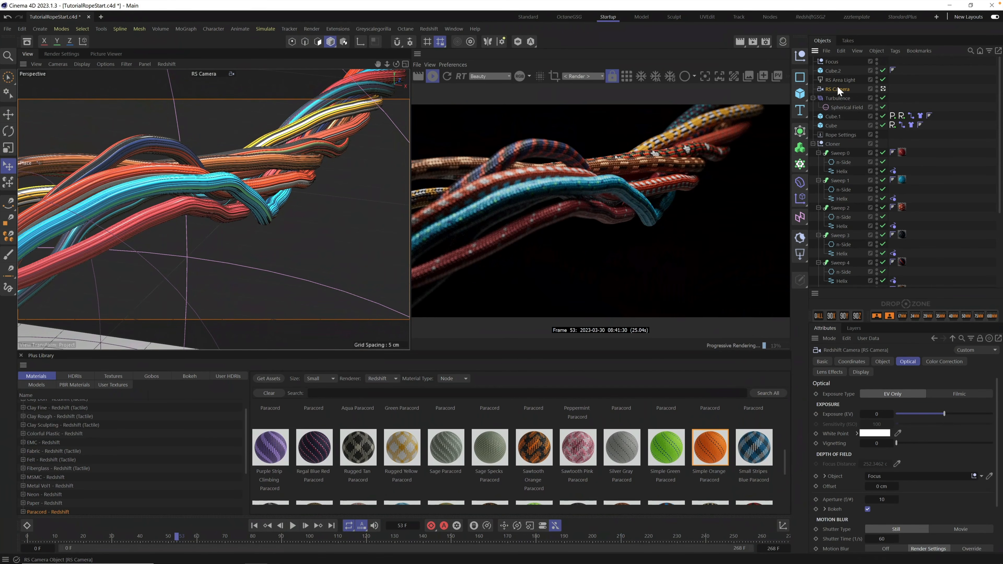
Duplicate the RS Camera, look through the copy and orbit it to a side view of the rope.
left_click_drag(838, 88, 838, 59, "ctrl")
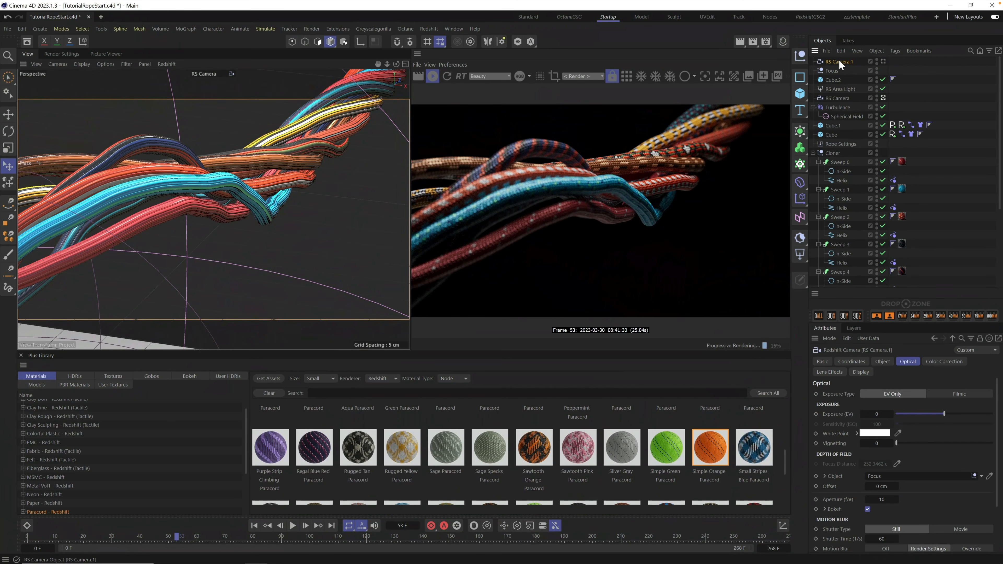
left_click(883, 61)
left_click_drag(338, 208, 240, 188, "alt")
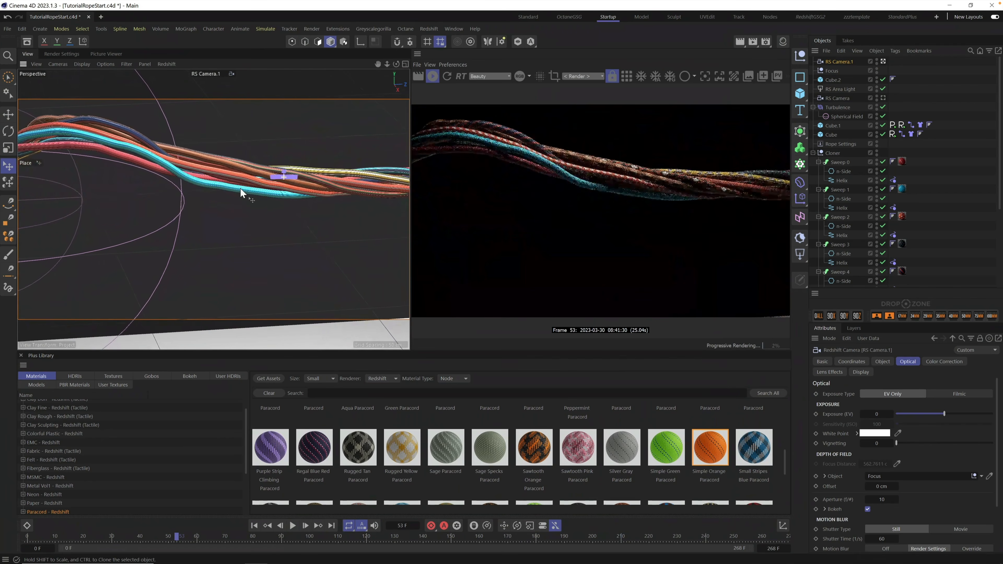
Play the animation from the start to frame 90 and frame the twisted rope closer through RS Camera.1.
left_click(254, 526)
left_click(293, 525)
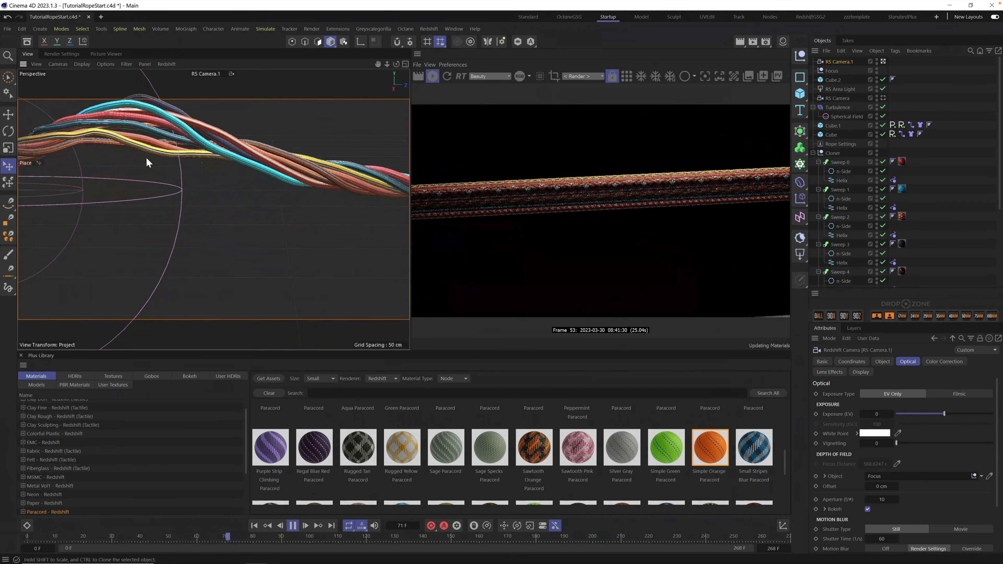
left_click(292, 526)
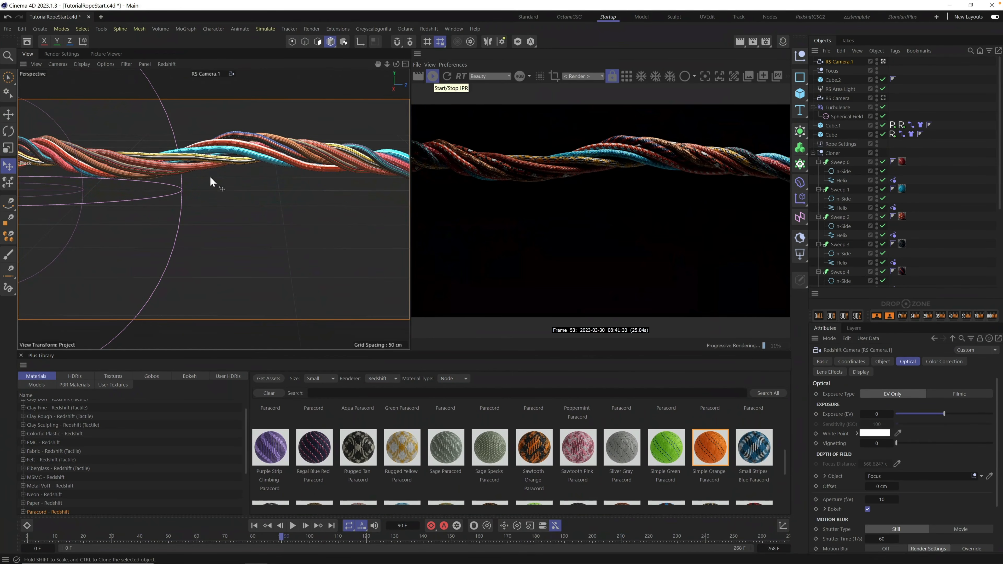
right_click_drag(214, 152, 330, 123, "alt")
middle_click_drag(294, 151, 287, 176, "alt")
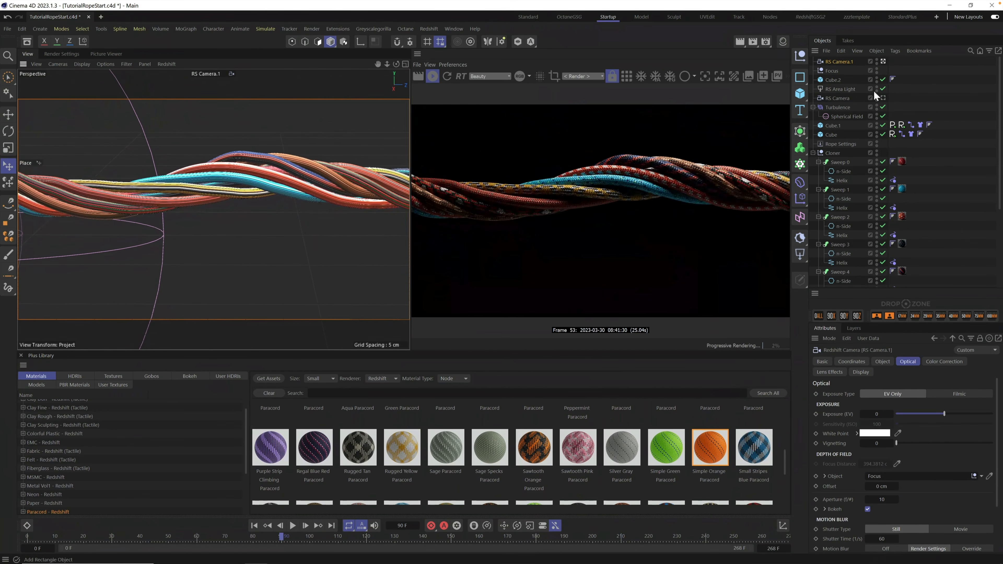
Add a Redshift Dome Light and attach an HDRI Link Plus tag to it.
left_click(834, 71)
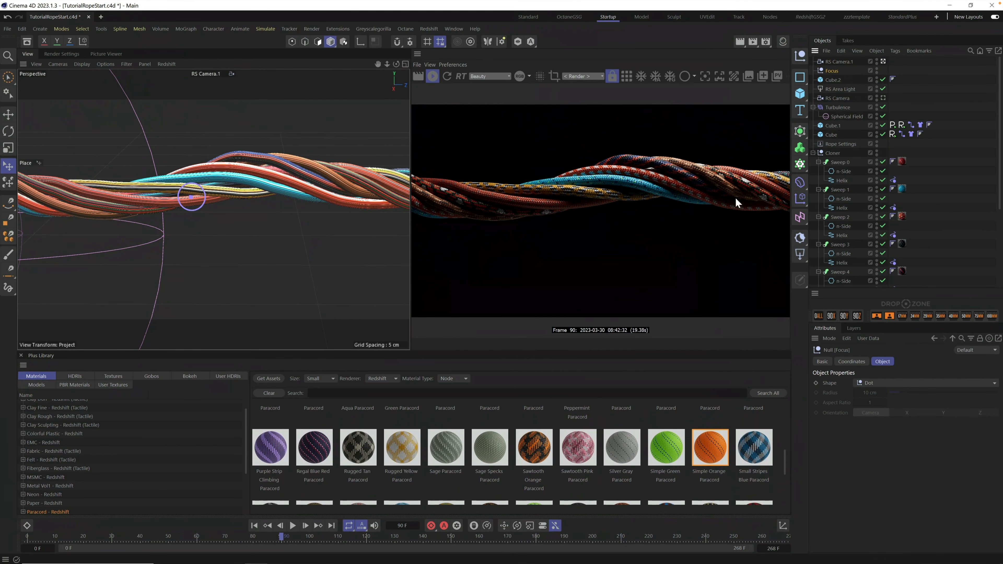
left_click(429, 29)
mouse_move(443, 54)
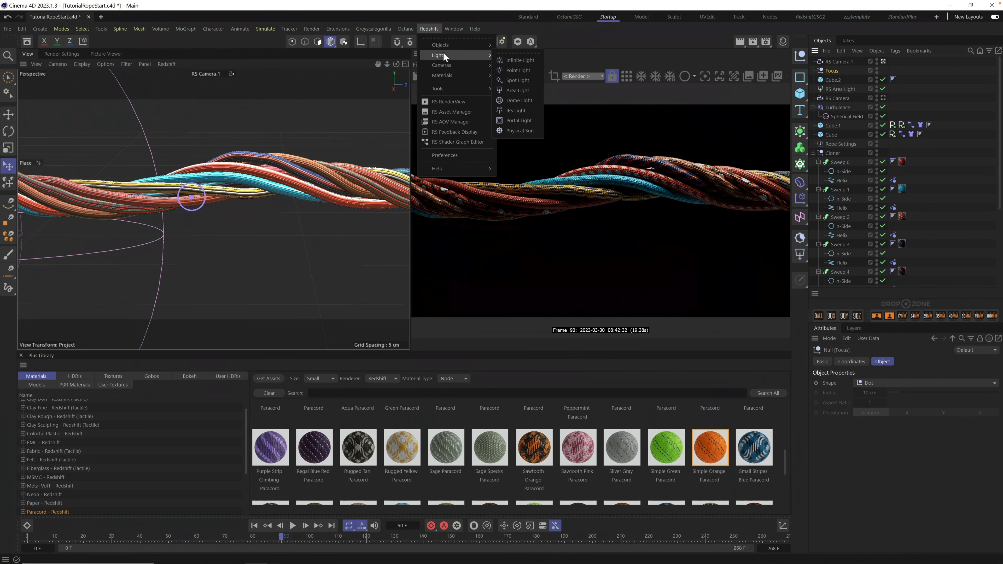
left_click(526, 99)
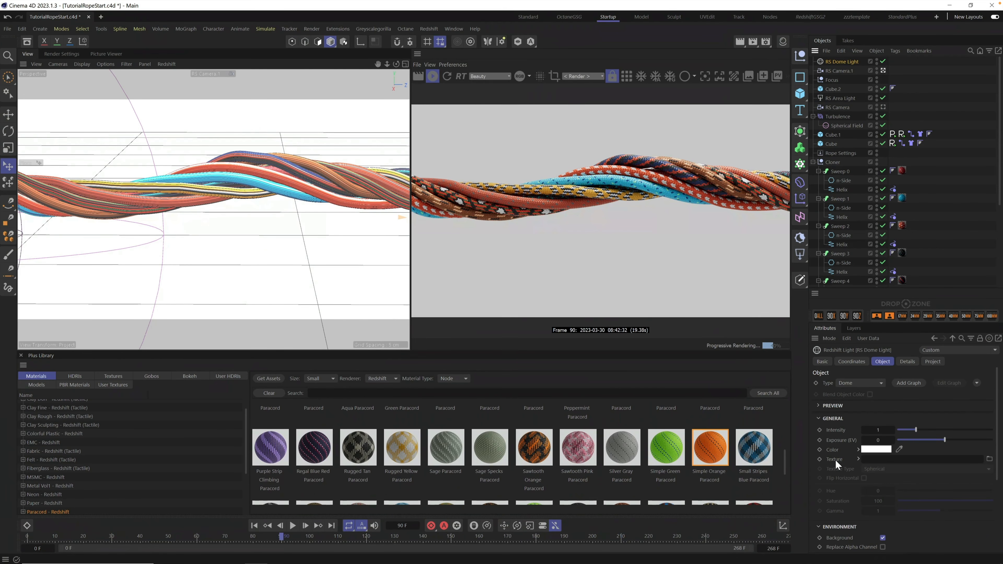
left_click_drag(899, 324, 907, 308)
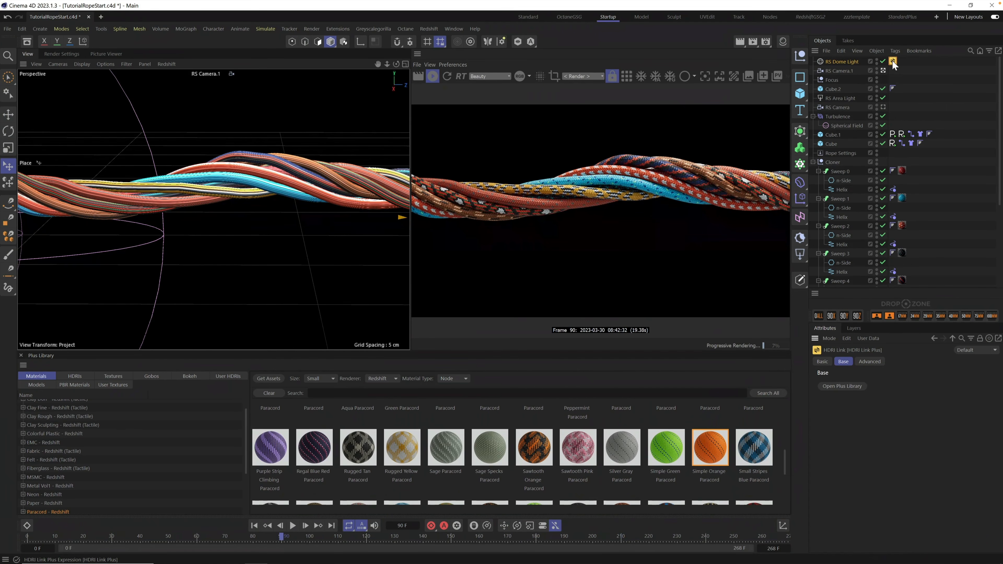
Browse the Plus Library's HDRI collections and apply Modern Industrial 010 to the dome light.
left_click(81, 376)
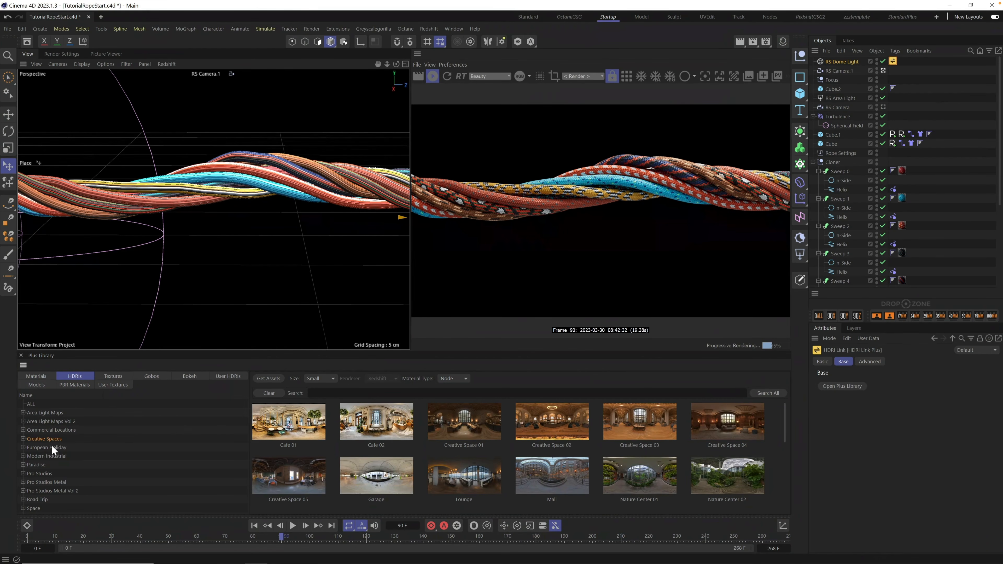
left_click(53, 430)
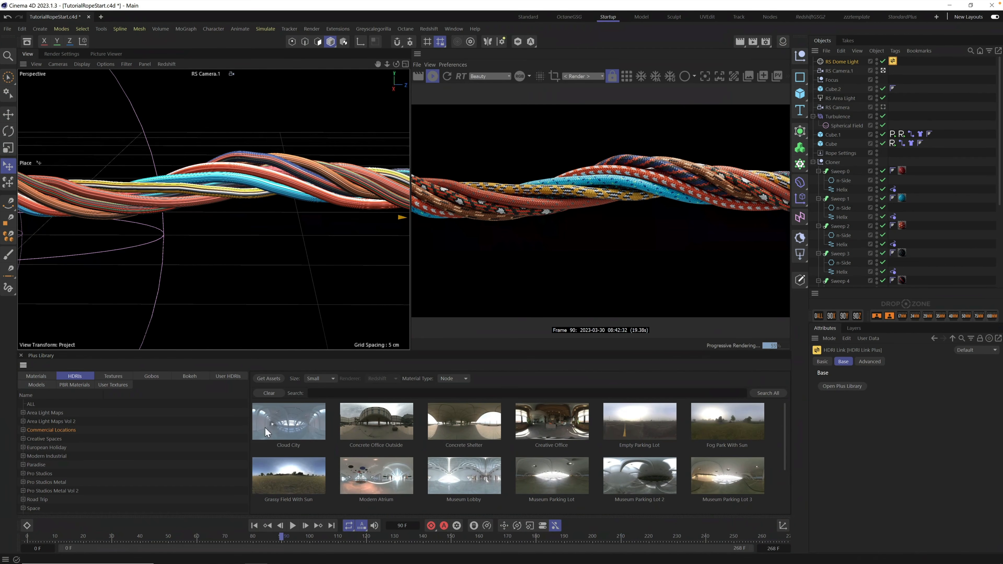
left_click(44, 439)
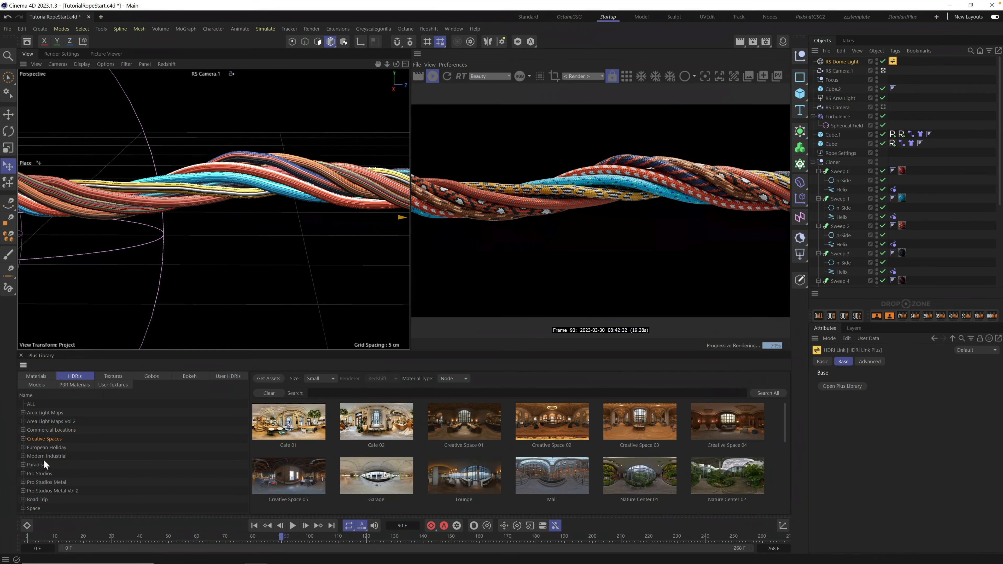
left_click(49, 456)
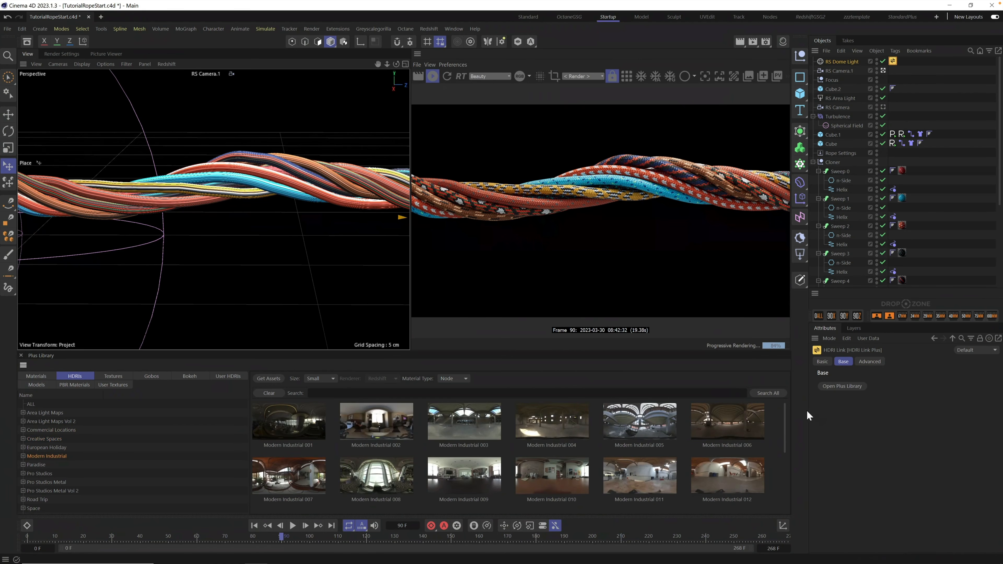
left_click_drag(785, 421, 785, 431)
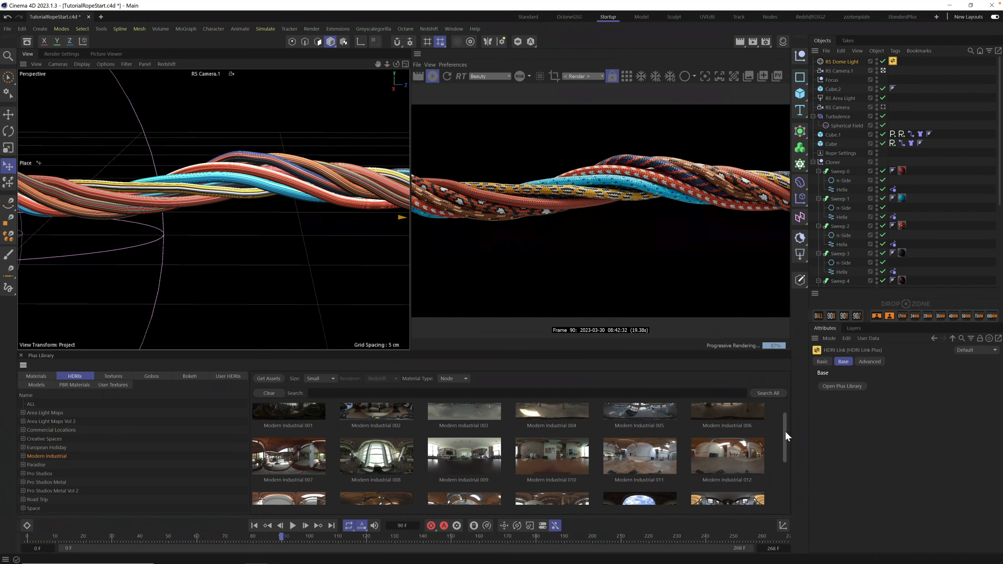
left_click(549, 465)
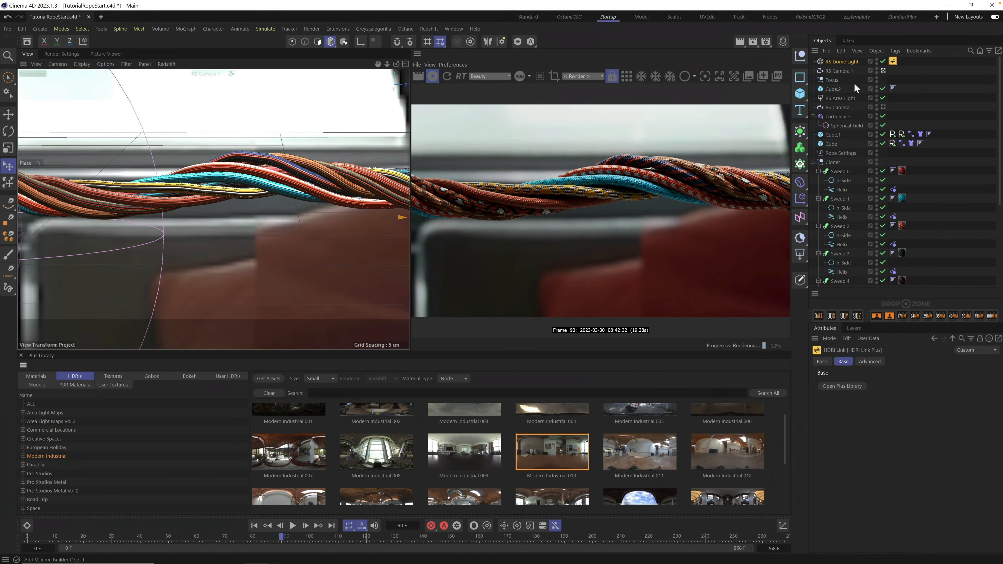
Disable the RS Dome Light's background and lower its exposure to about -2.6.
left_click(838, 63)
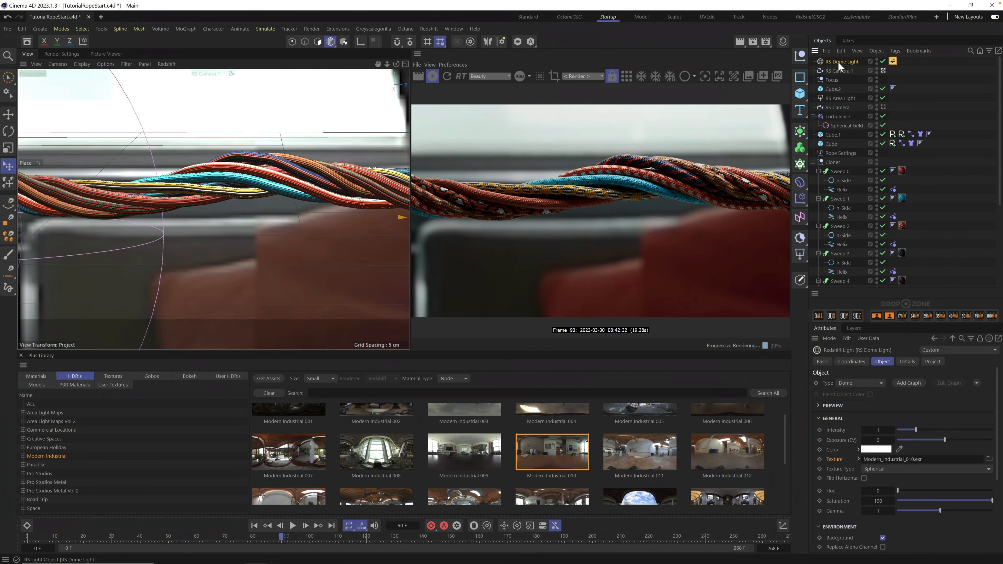
scroll(997, 409, "down", 5)
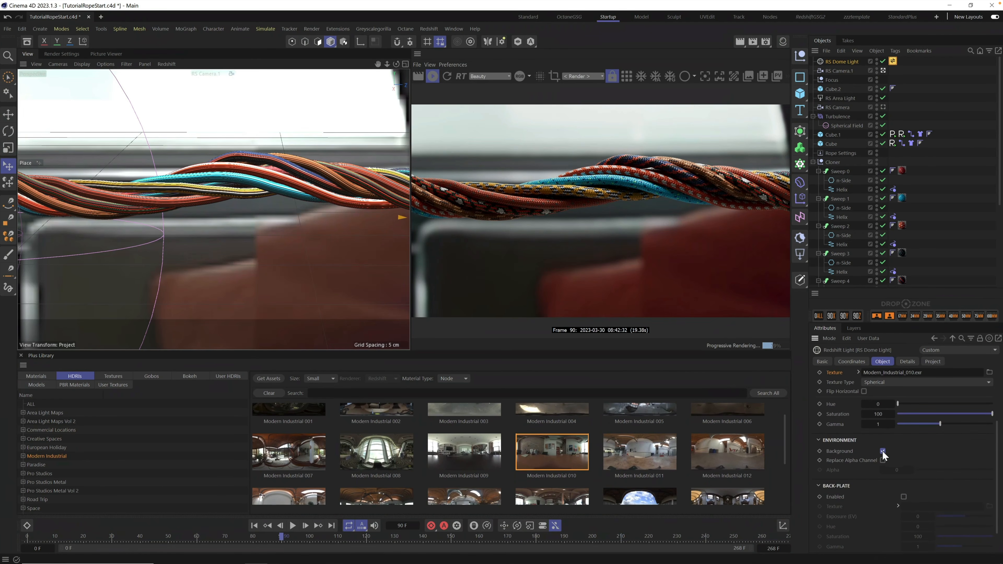
left_click(883, 451)
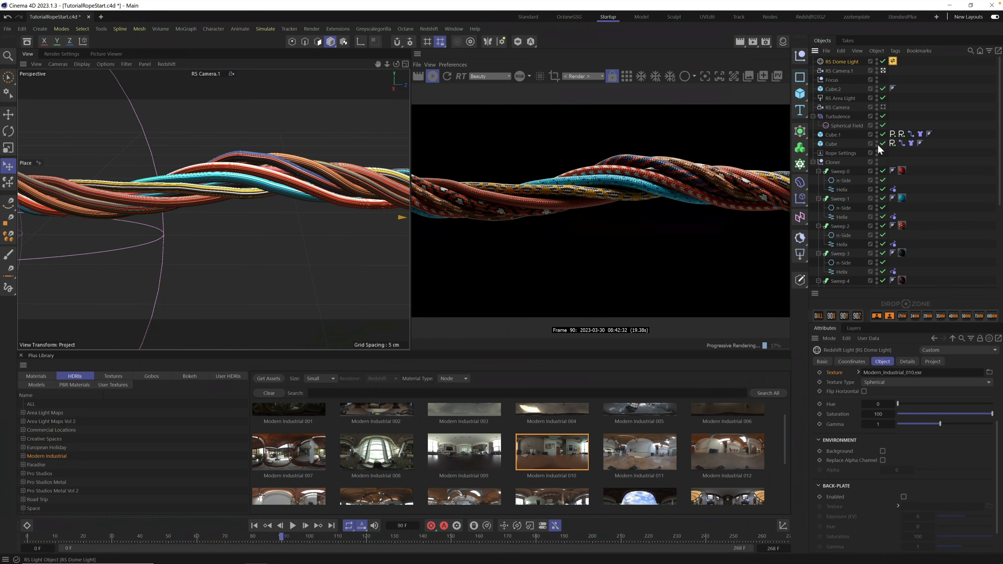
scroll(996, 428, "up", 5)
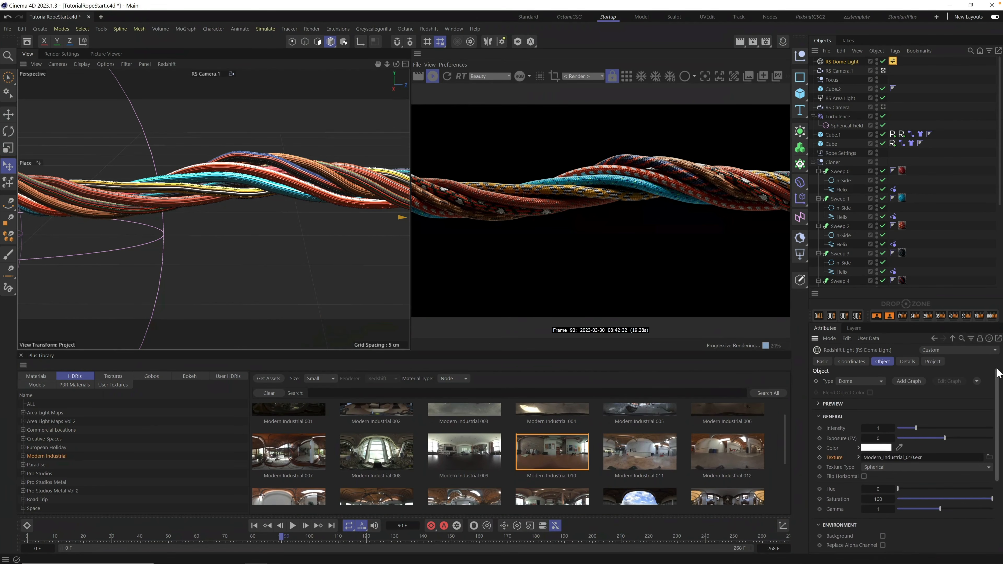
left_click_drag(944, 440, 929, 443)
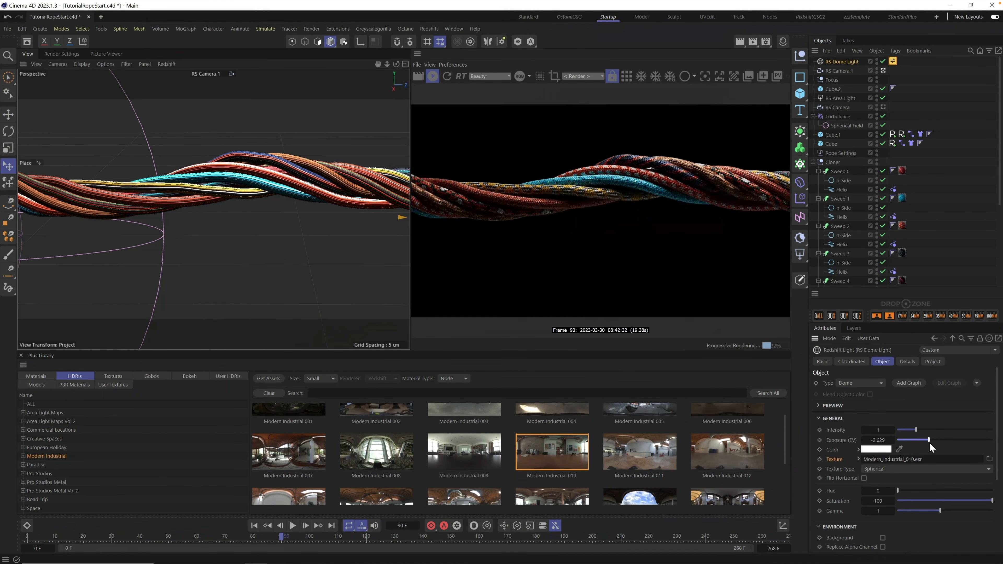
Compare the render with and without the RS Dome Light, and raise its exposure to about -1.3 with the RS Area Light disabled.
left_click(883, 62)
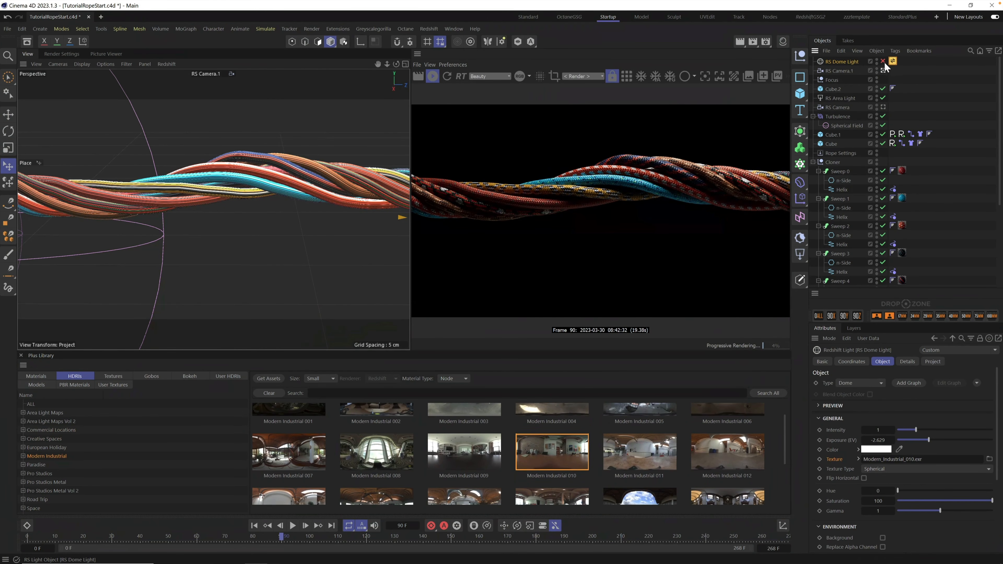
left_click(883, 62)
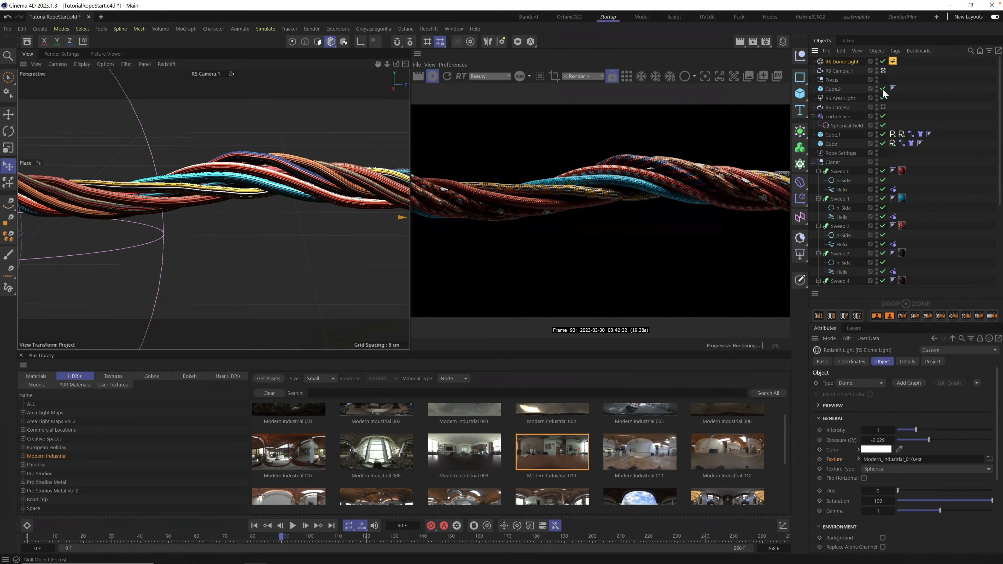
left_click(883, 99)
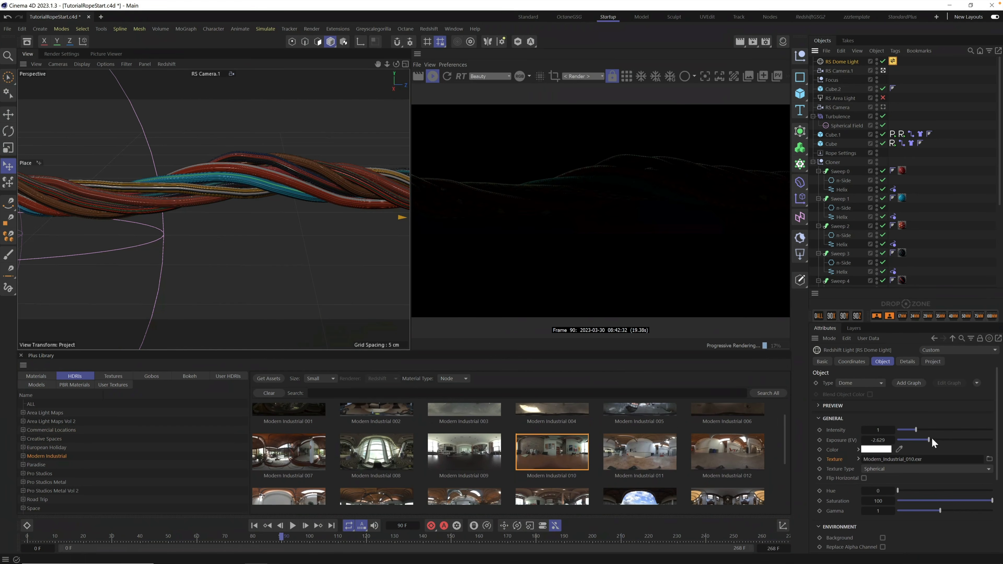
left_click_drag(932, 443, 941, 446)
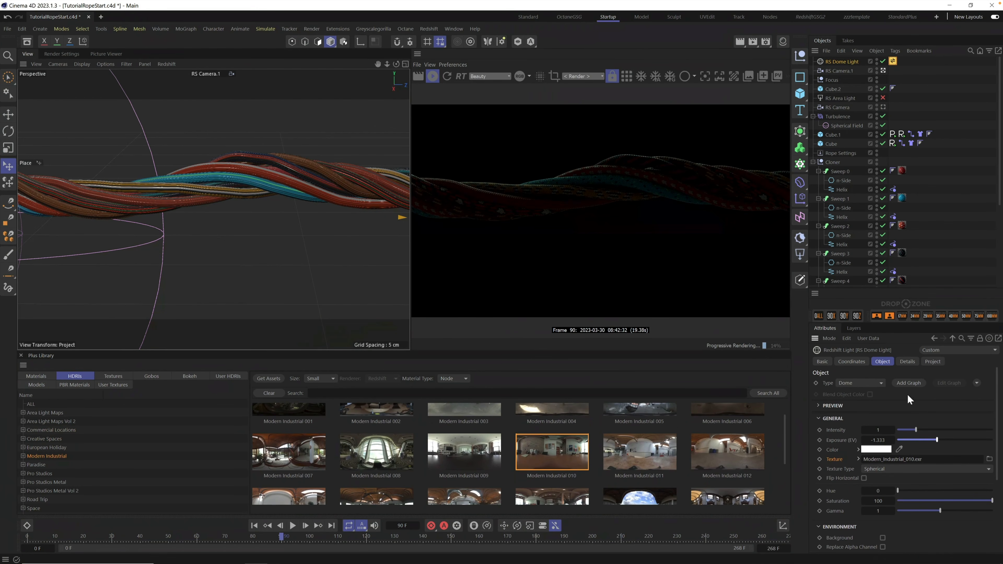
Rotate the RS Dome Light's heading to 54° and re-enable the RS Area Light.
left_click(851, 361)
mouse_move(930, 395)
left_mouse_down()
mouse_move(967, 396)
mouse_move(942, 400)
left_mouse_up()
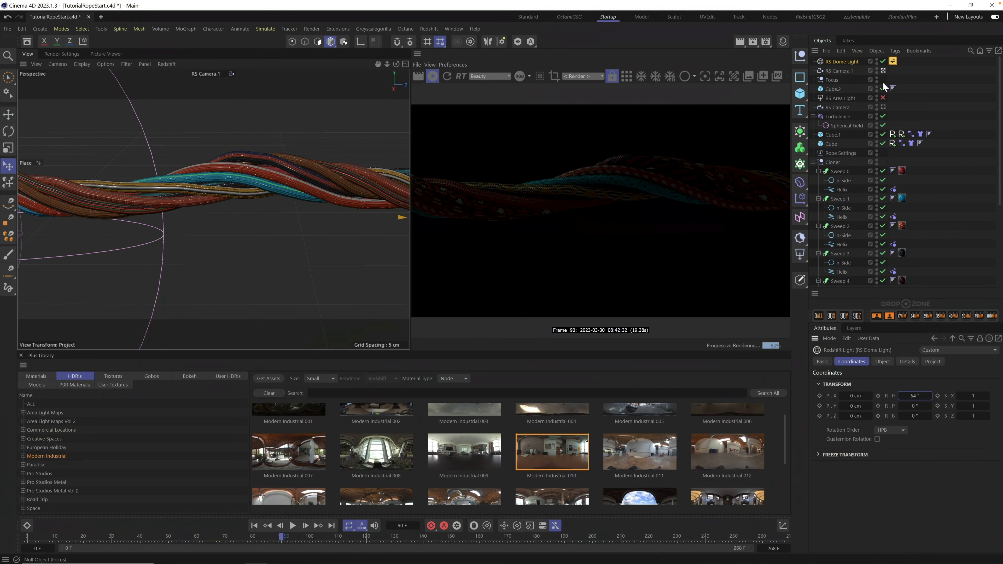
left_click(883, 98)
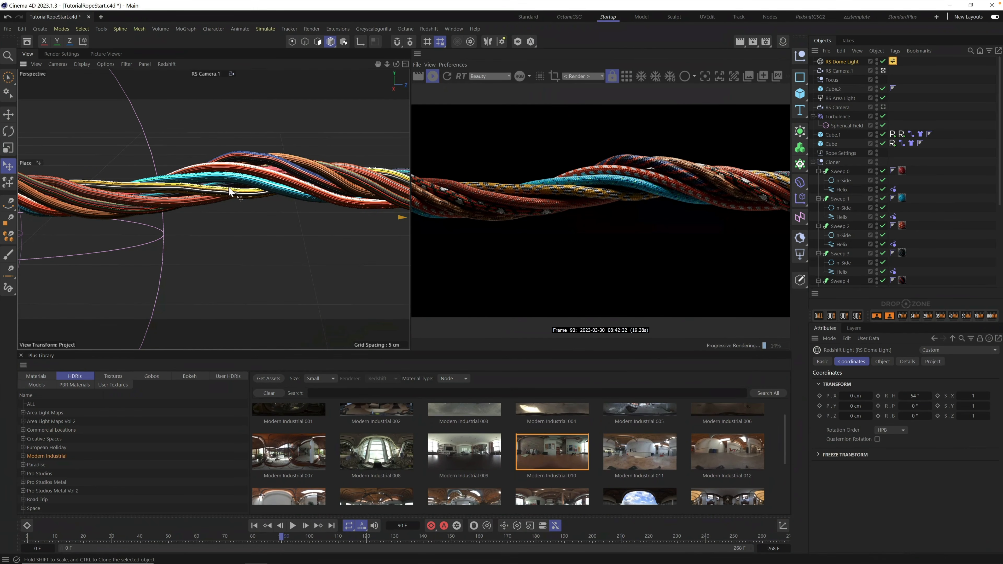
Frame the rope closer in RS Camera.1 and review the animation up to frame 163 through both RS Camera and RS Camera.1.
left_click_drag(229, 191, 256, 200, "alt")
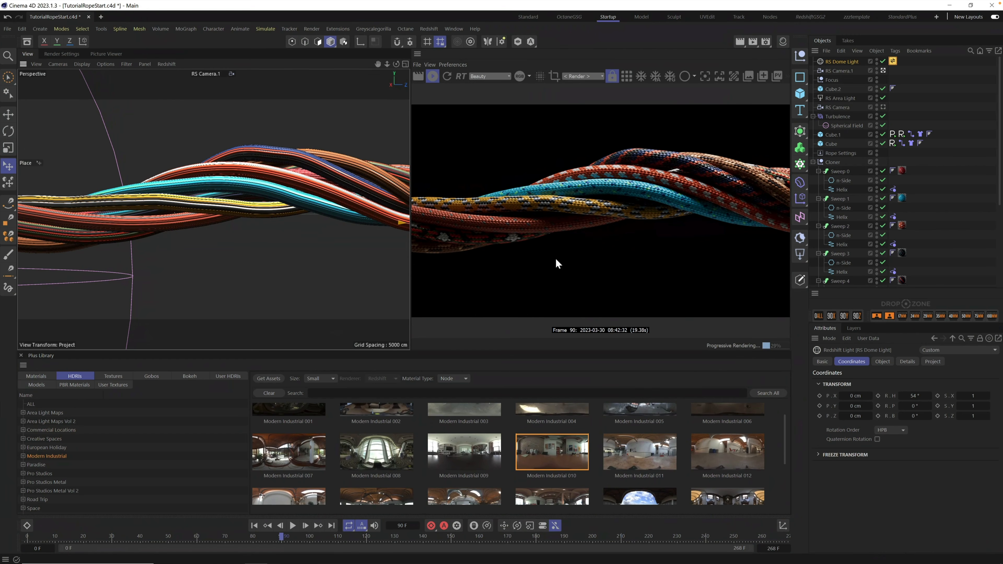
left_click(884, 107)
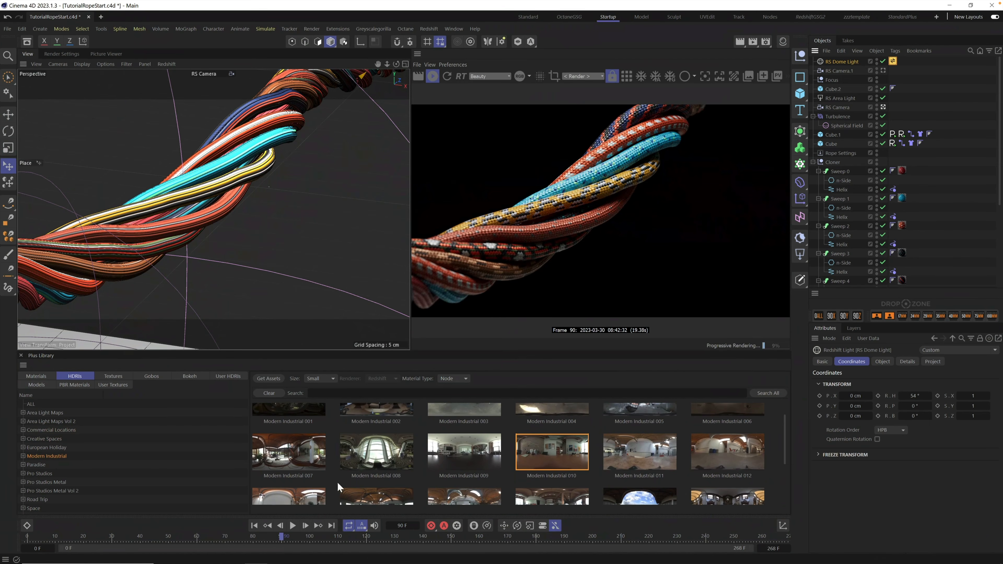
left_click(367, 537)
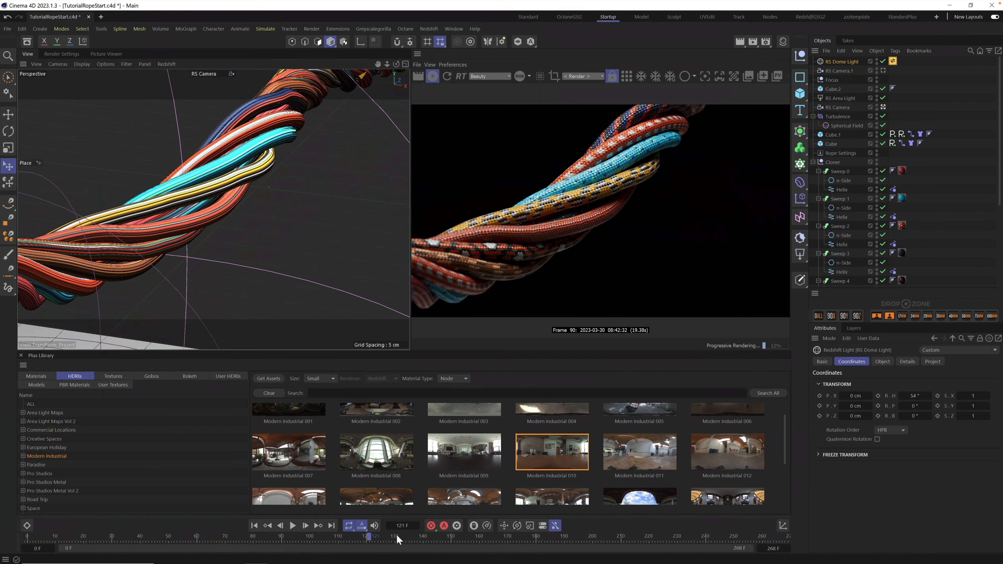
left_click(293, 525)
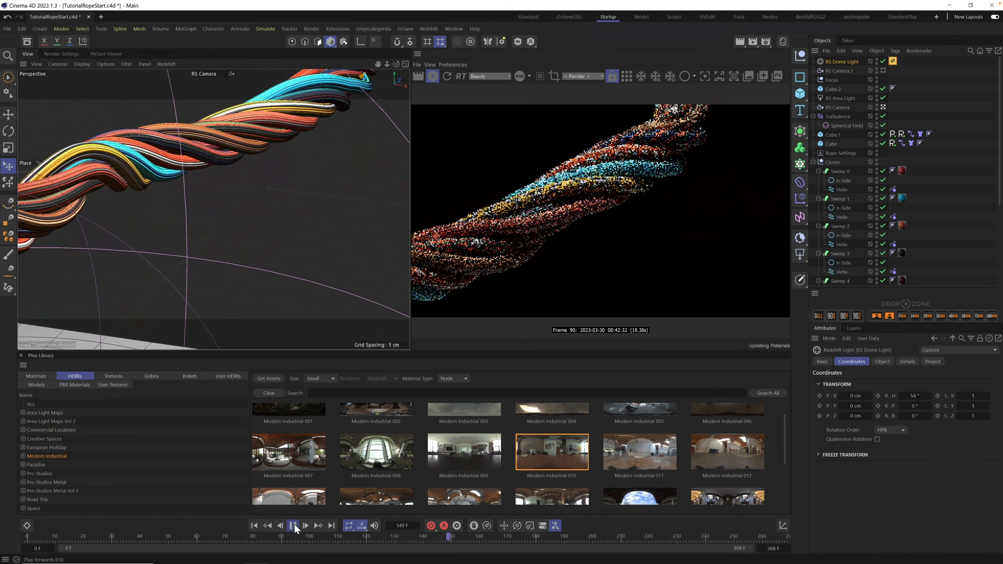
left_click(293, 526)
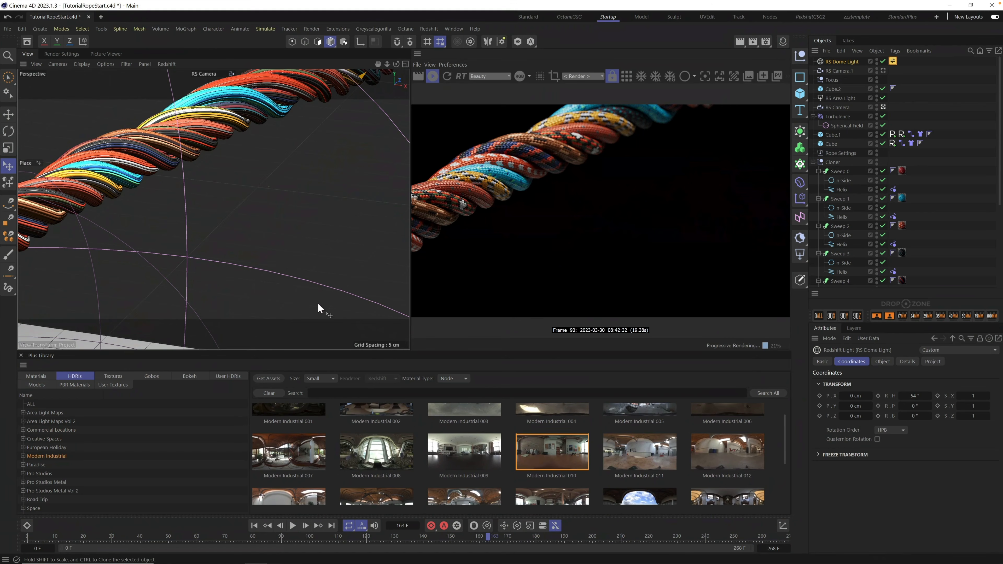
left_click(884, 71)
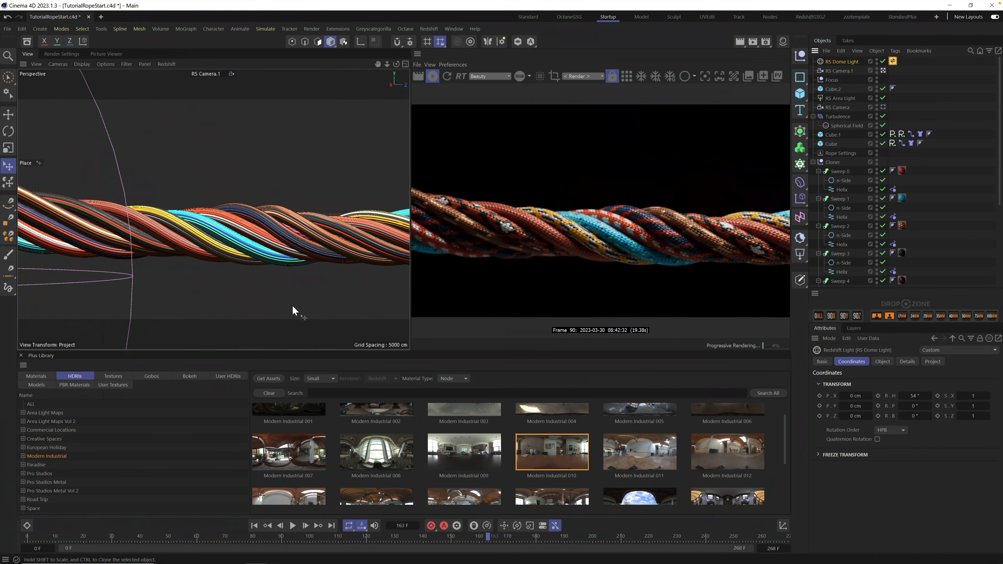
left_click(883, 108)
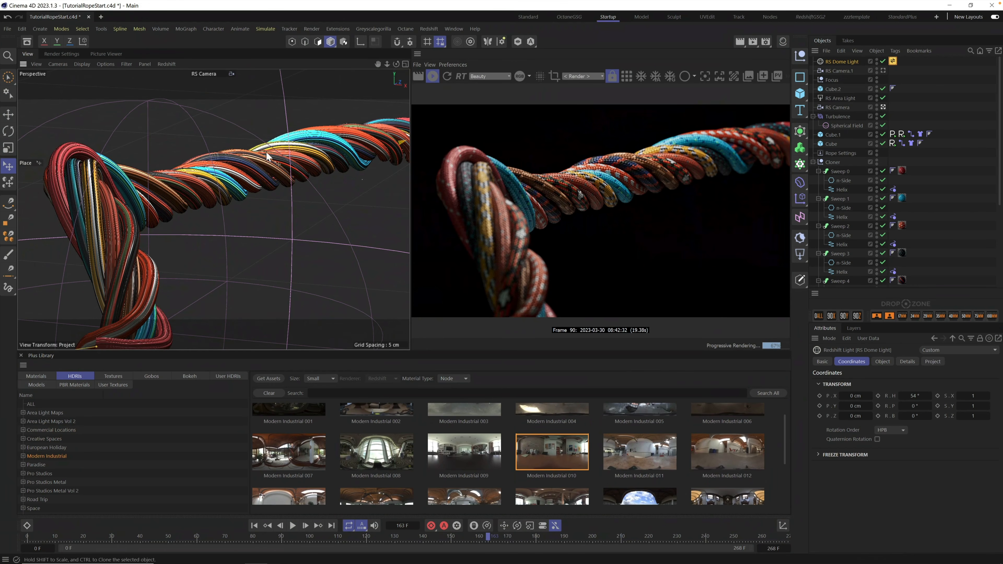
Set the render output's frame range to All Frames.
left_click(61, 54)
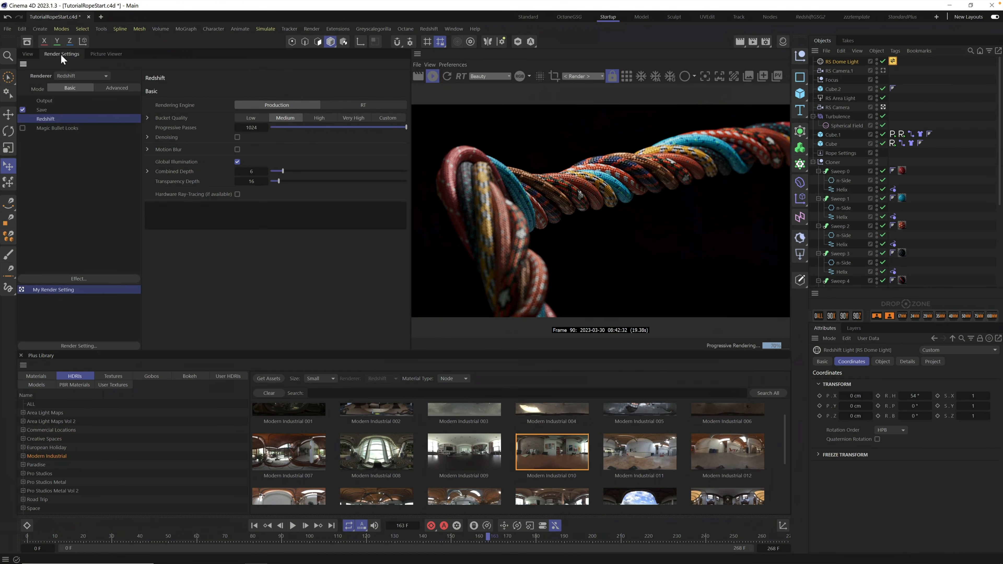
left_click(67, 110)
left_click(74, 102)
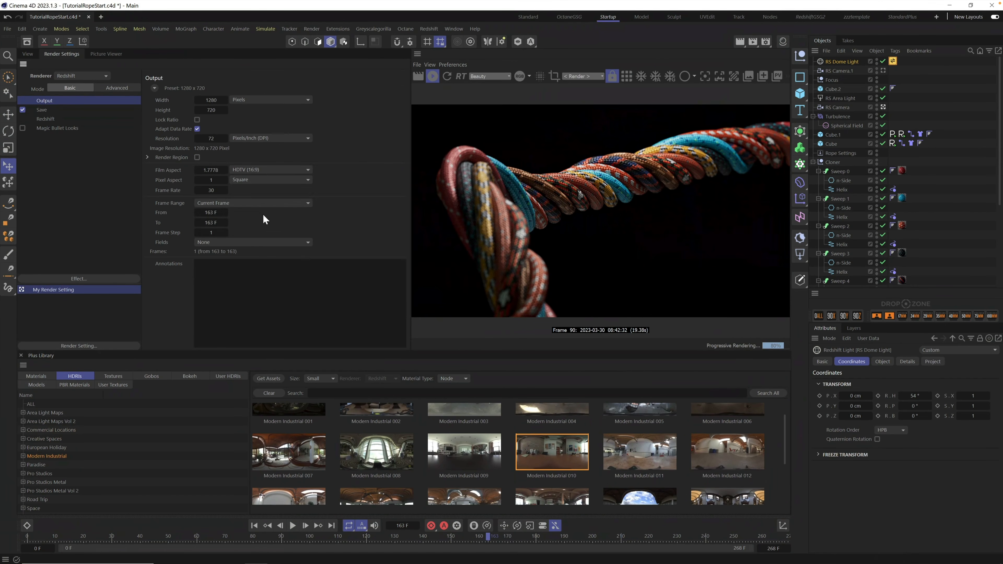
left_click(257, 202)
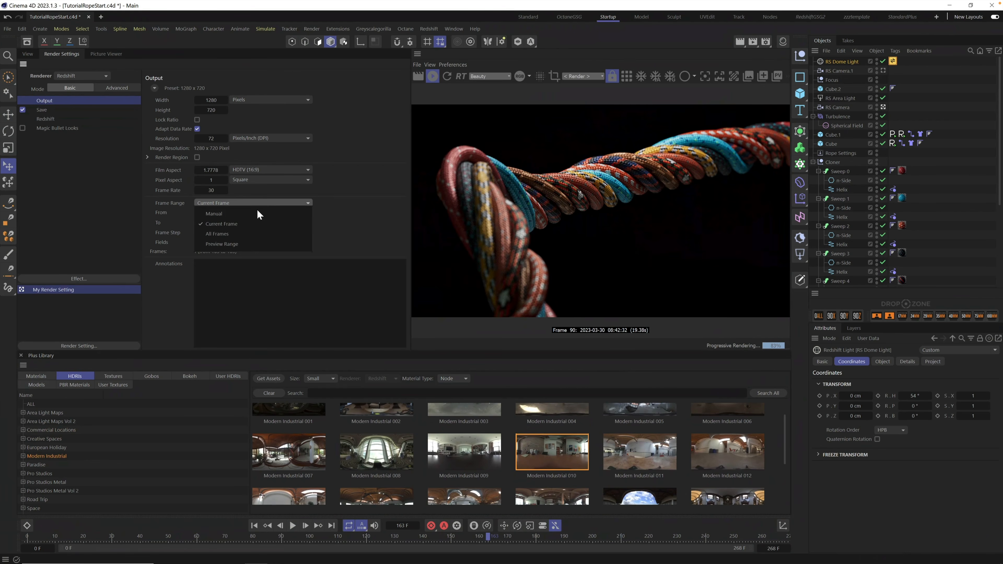
left_click(259, 226)
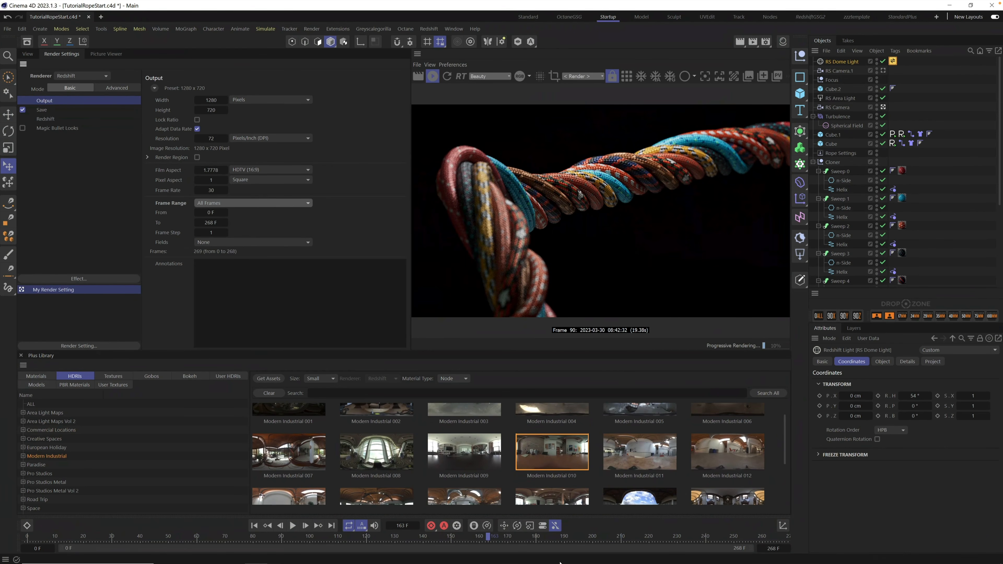
Set the regular image's save format to PNG with a depth of 16 Bit/Channel.
left_click(68, 110)
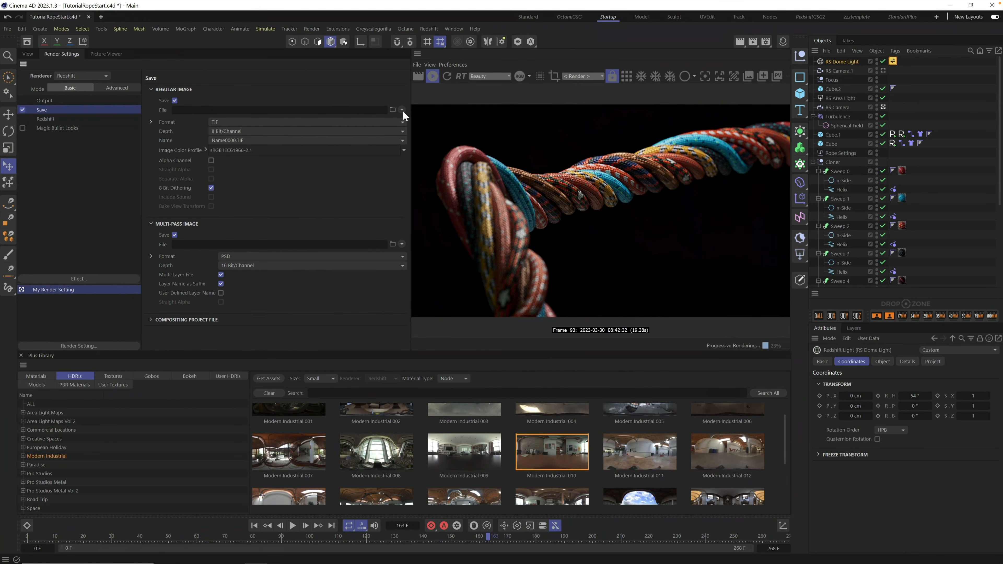
left_click(282, 122)
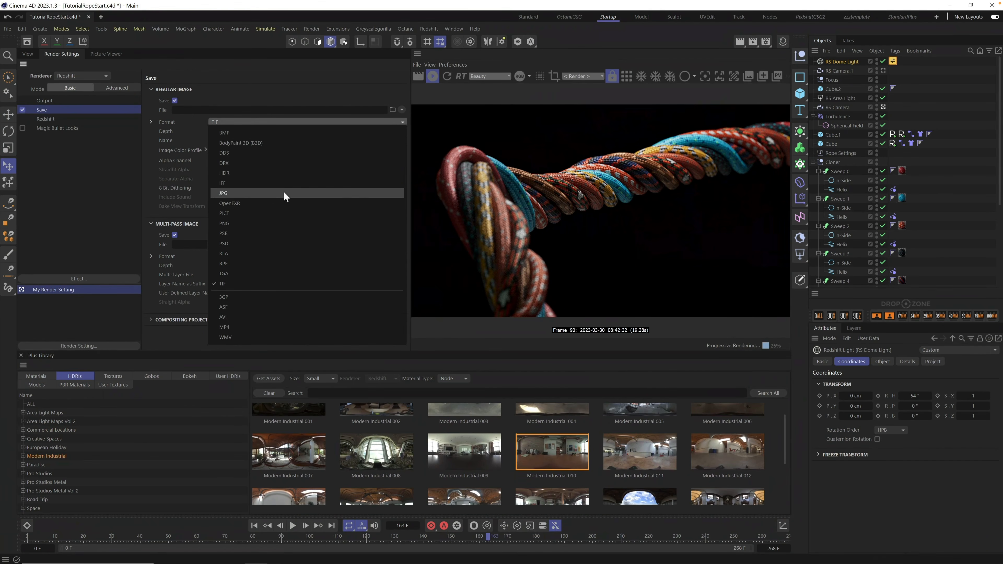
left_click(286, 223)
left_click(276, 131)
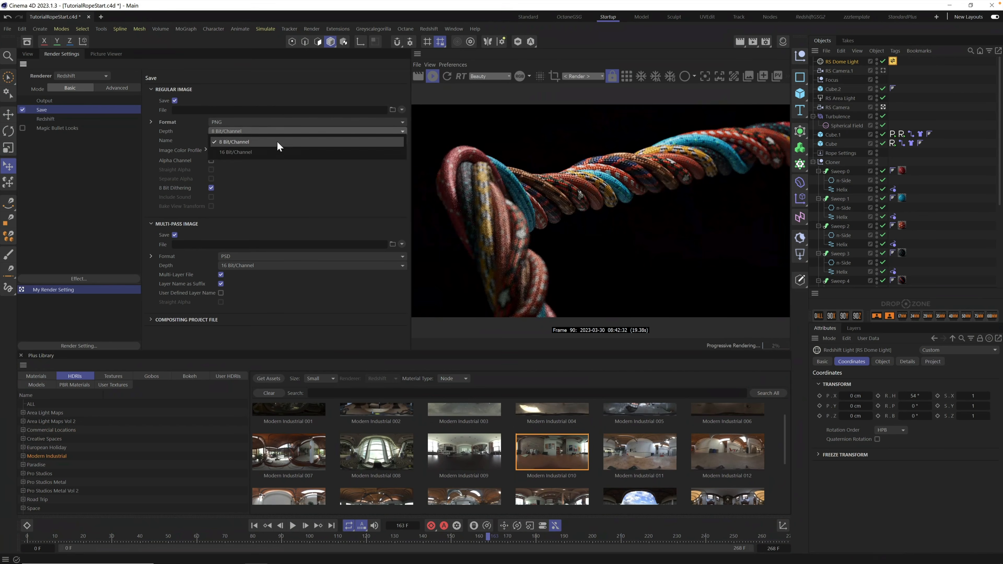
left_click(277, 143)
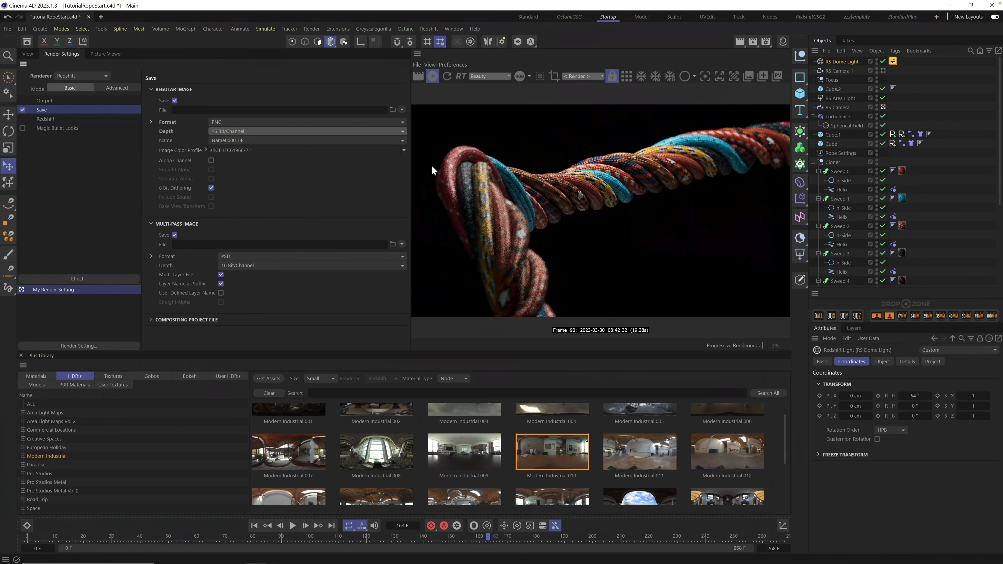
Test a bucket render of the current frame at Low bucket quality, and raise the bucket quality to Medium.
left_click(83, 119)
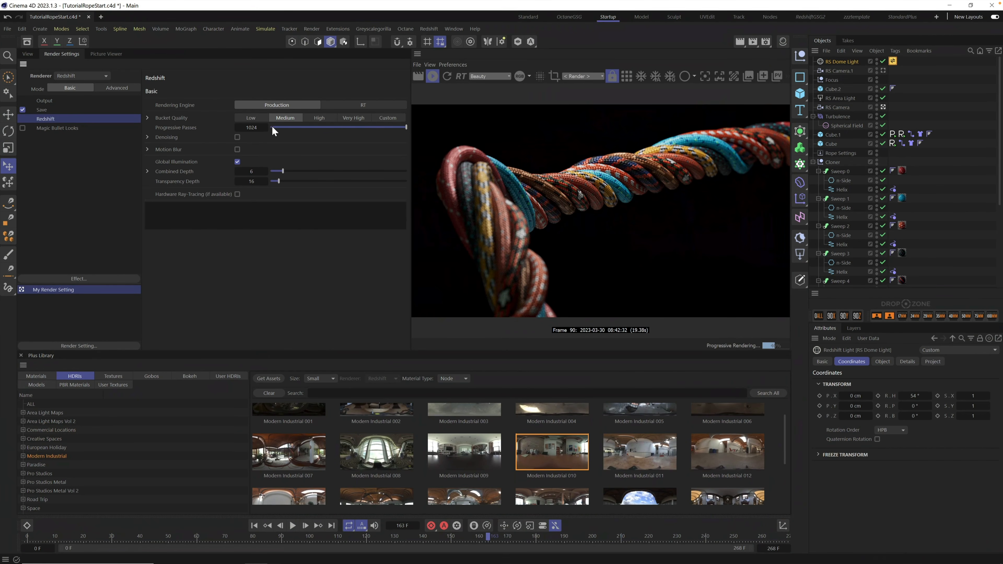
left_click(257, 119)
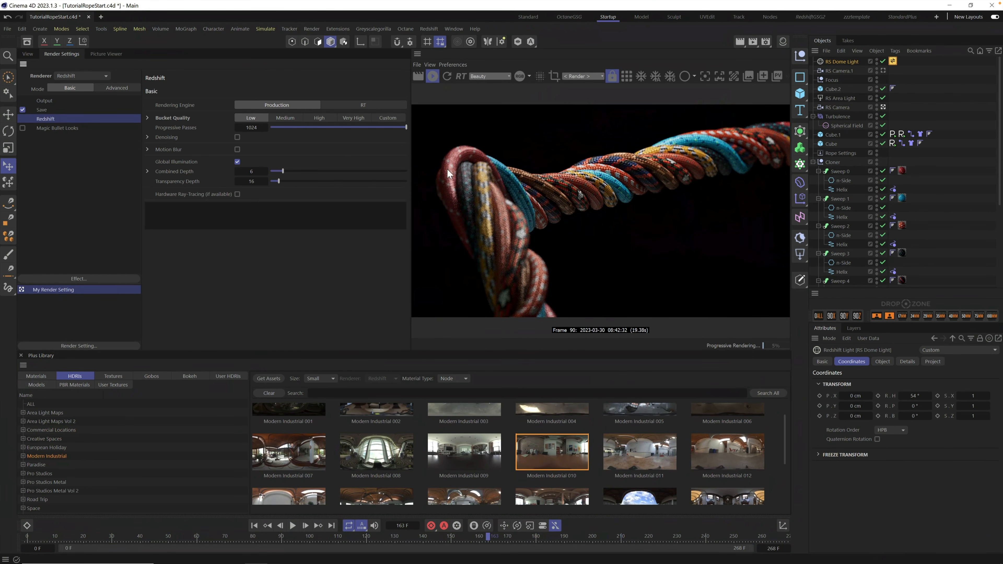
left_click(626, 77)
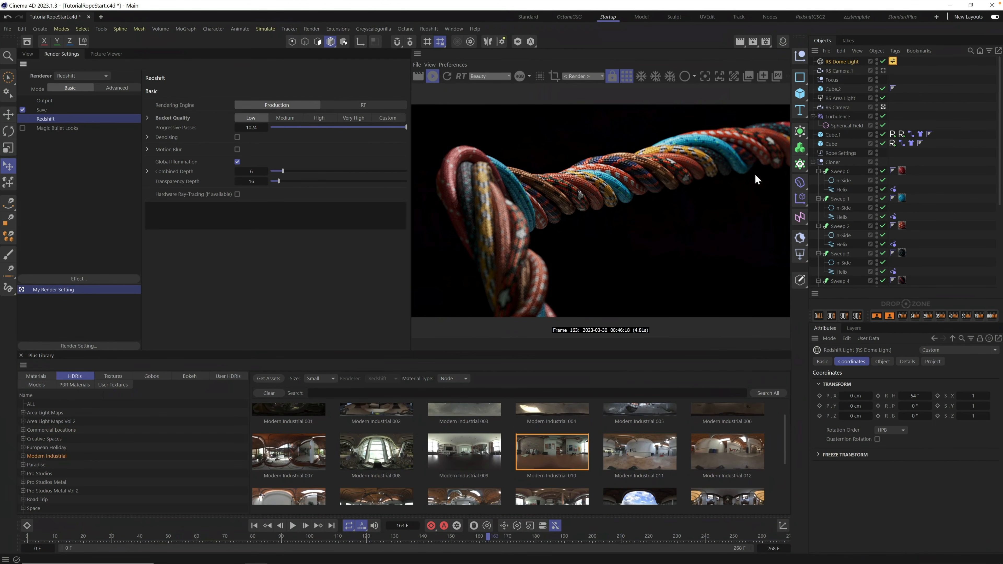
left_click(283, 117)
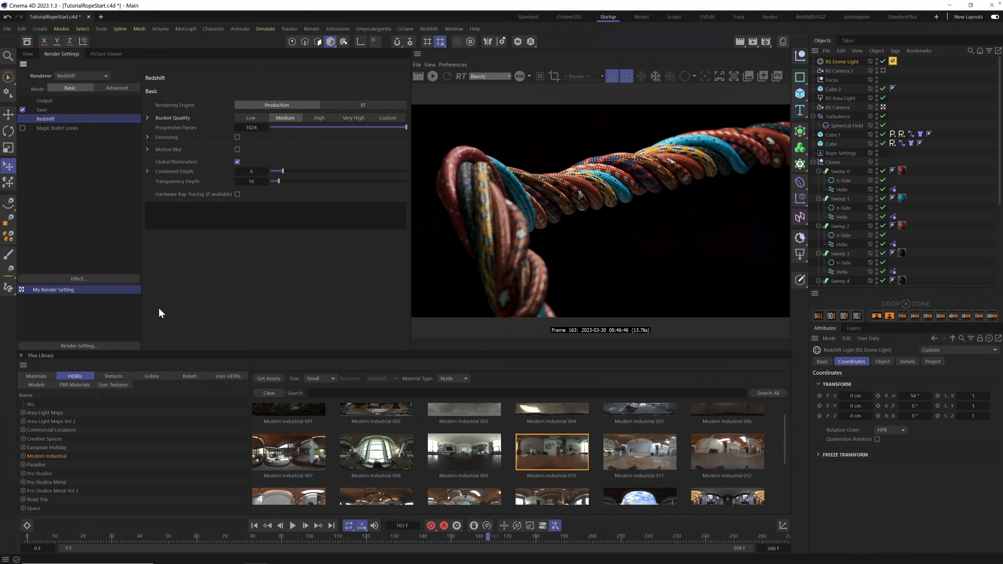
Start rendering the animation to the Picture Viewer and agree to continue without a save file name.
key("shift+r")
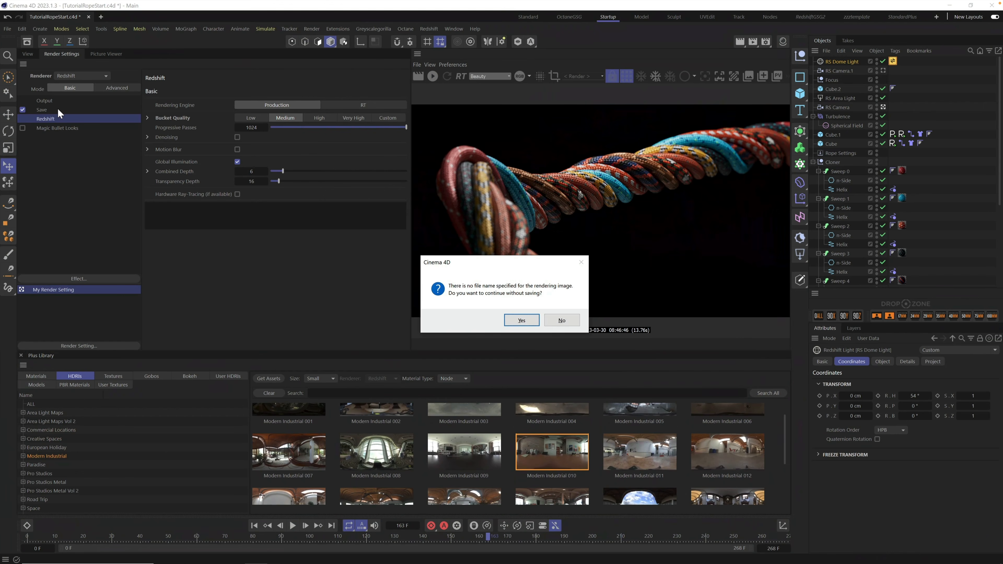
left_click(521, 320)
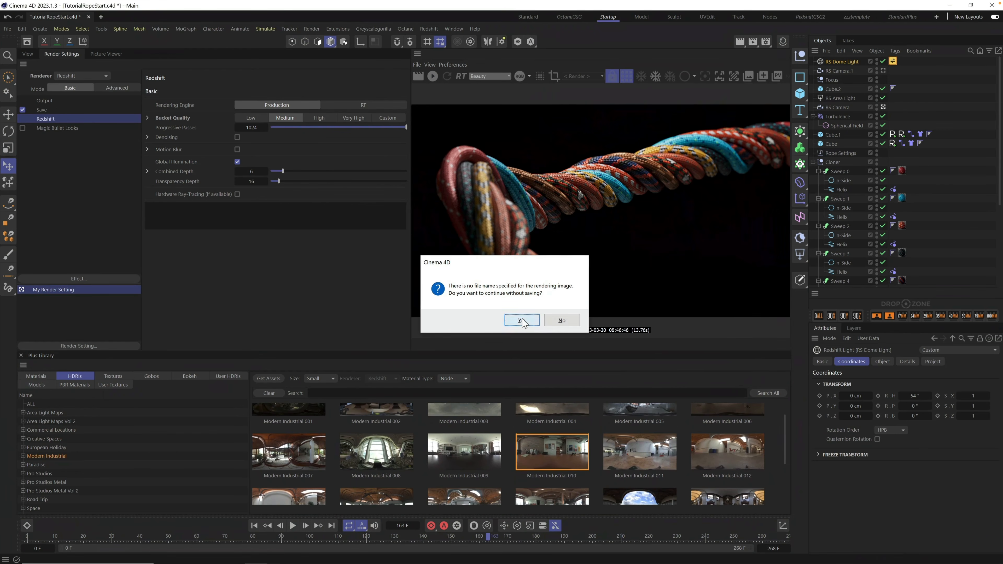